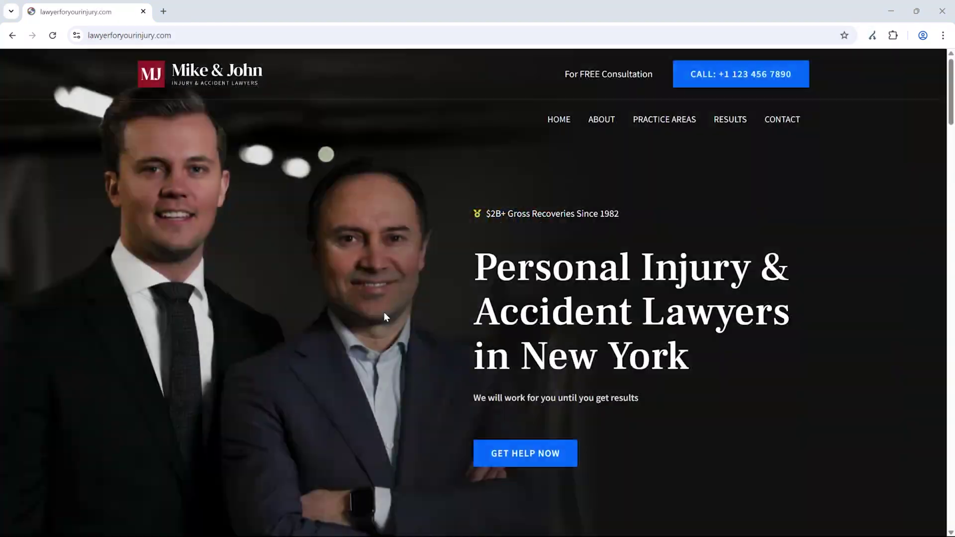
{"action": "scroll", "coordinate": [384, 312], "scroll_direction": "down", "scroll_amount": 2}
{"action": "scroll", "coordinate": [383, 312], "scroll_direction": "down", "scroll_amount": 4}
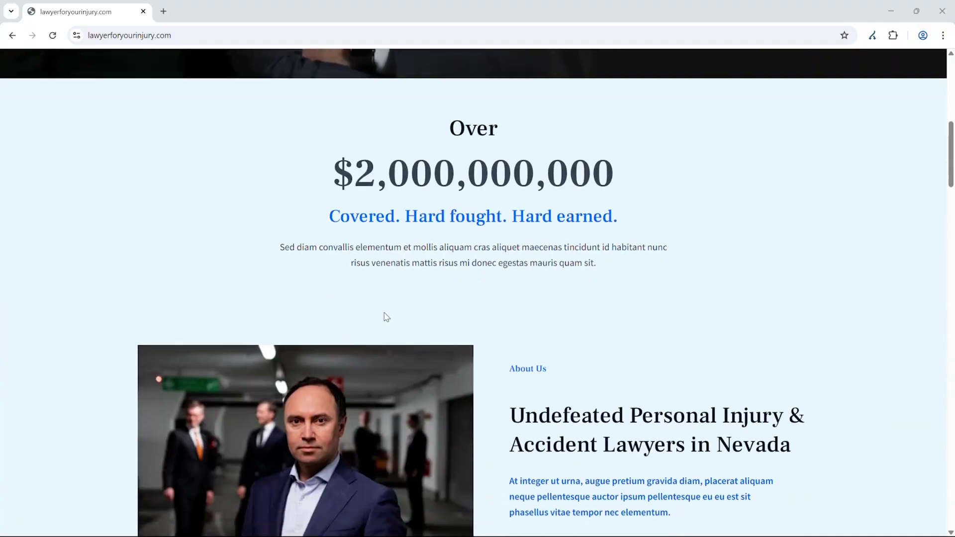
{"action": "scroll", "coordinate": [678, 356], "scroll_direction": "down", "scroll_amount": 5}
{"action": "scroll", "coordinate": [719, 359], "scroll_direction": "up", "scroll_amount": 7}
{"action": "scroll", "coordinate": [716, 325], "scroll_direction": "up", "scroll_amount": 5}
Step: Glance at the firm's About Us and Results pages, then load Hostinger's offer and review plan pricing
{"action": "left_click", "coordinate": [598, 122]}
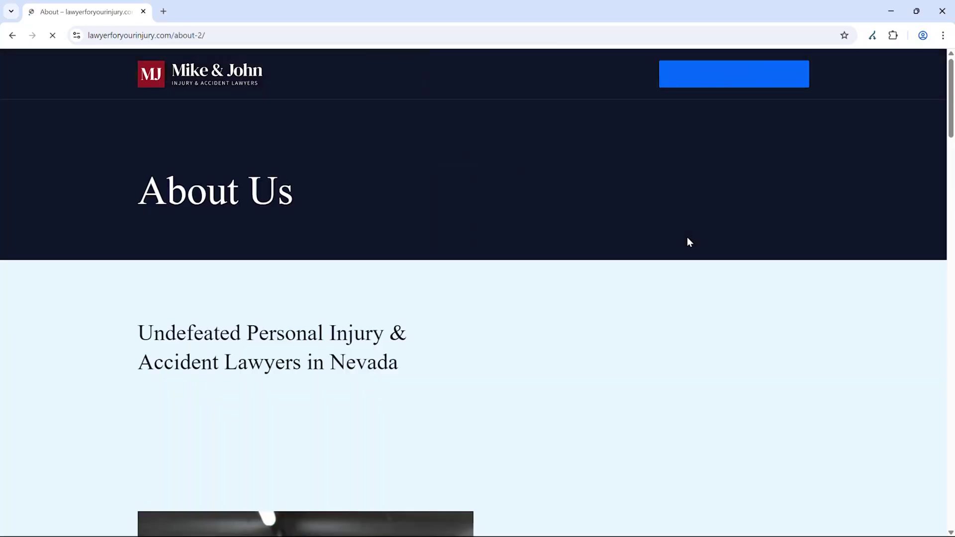
{"action": "scroll", "coordinate": [673, 247], "scroll_direction": "down", "scroll_amount": 2}
{"action": "scroll", "coordinate": [668, 261], "scroll_direction": "down", "scroll_amount": 3}
{"action": "scroll", "coordinate": [666, 266], "scroll_direction": "down", "scroll_amount": 3}
{"action": "scroll", "coordinate": [666, 267], "scroll_direction": "up", "scroll_amount": 4}
{"action": "scroll", "coordinate": [664, 267], "scroll_direction": "up", "scroll_amount": 4}
{"action": "left_click", "coordinate": [725, 123]}
{"action": "scroll", "coordinate": [669, 233], "scroll_direction": "down", "scroll_amount": 3}
{"action": "scroll", "coordinate": [672, 233], "scroll_direction": "down", "scroll_amount": 3}
{"action": "scroll", "coordinate": [664, 247], "scroll_direction": "down", "scroll_amount": 3}
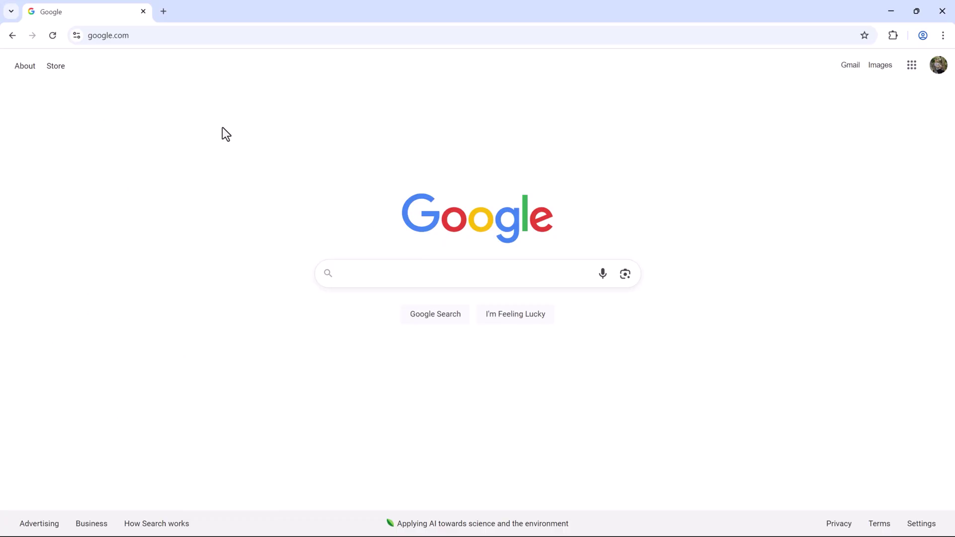
{"action": "left_click", "coordinate": [154, 35]}
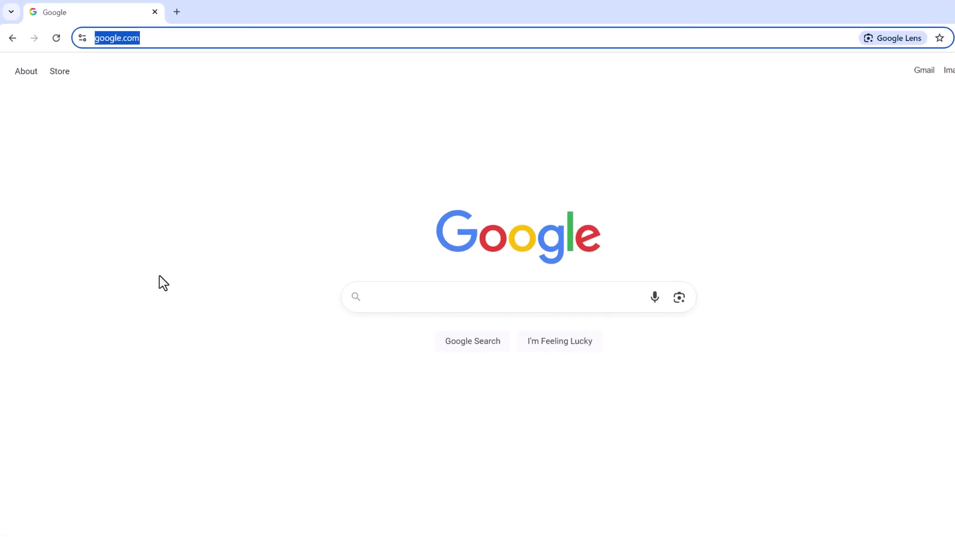
{"action": "type", "text": "go.ivanmana.com/hostinger"}
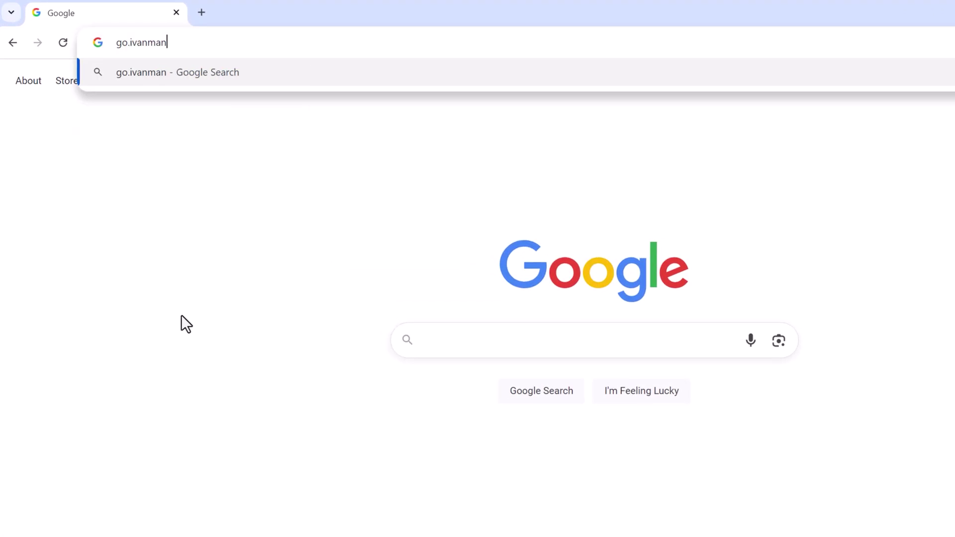
{"action": "key", "text": "Return"}
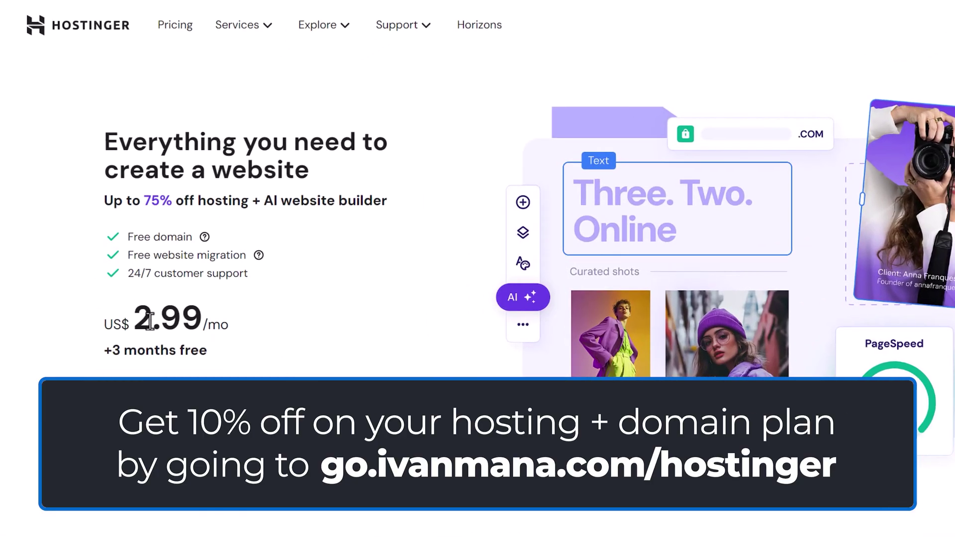
{"action": "left_click_drag", "start_coordinate": [133, 317], "coordinate": [249, 322]}
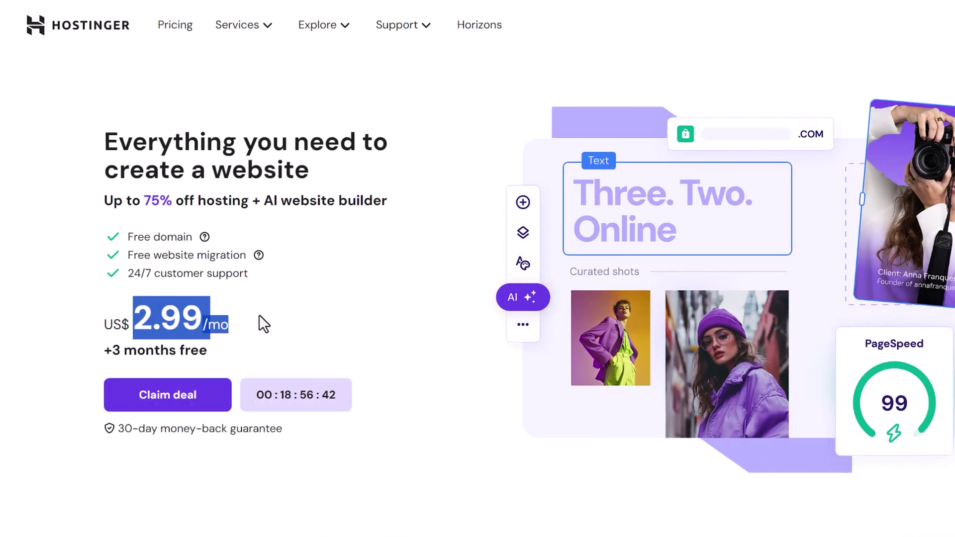
{"action": "left_click", "coordinate": [259, 316]}
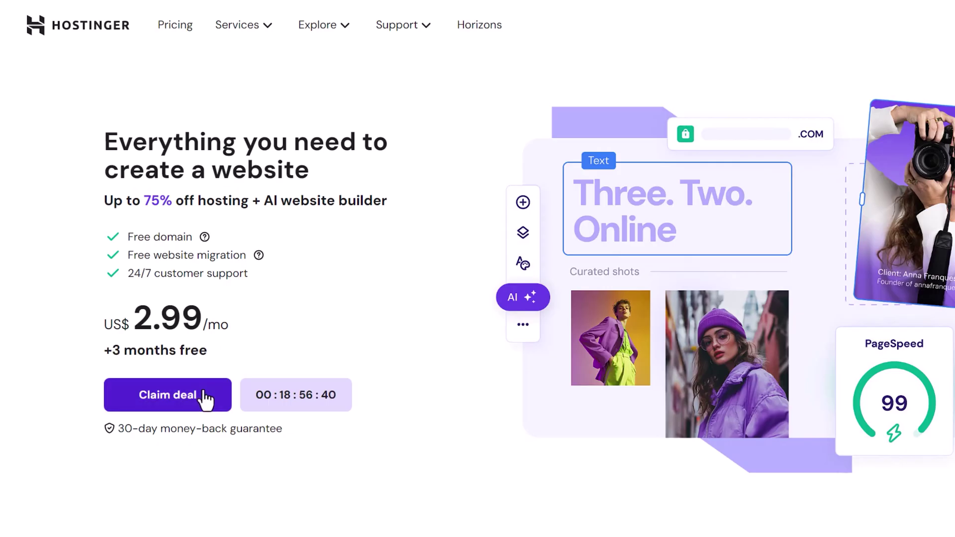
{"action": "scroll", "coordinate": [204, 401], "scroll_direction": "down", "scroll_amount": 1}
{"action": "scroll", "coordinate": [205, 404], "scroll_direction": "down", "scroll_amount": 5}
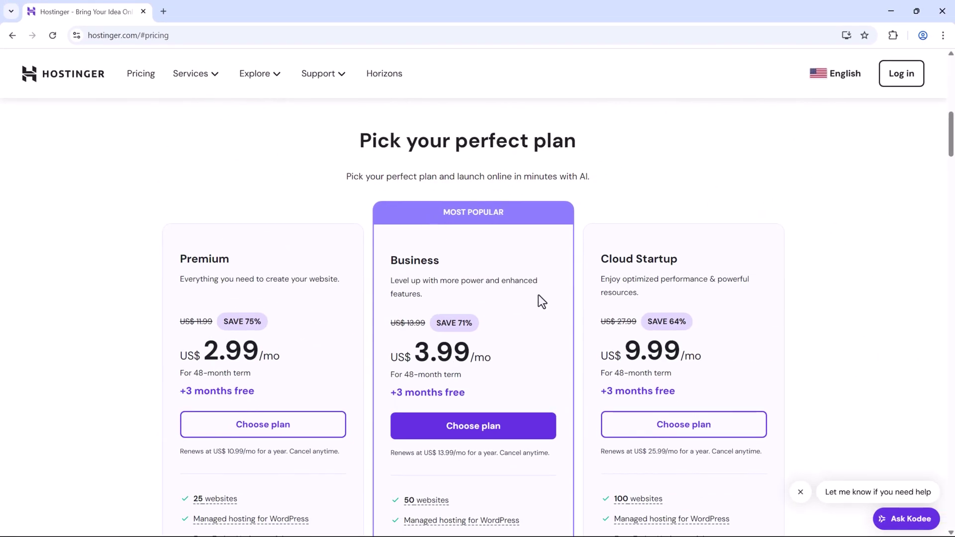
{"action": "scroll", "coordinate": [538, 295], "scroll_direction": "down", "scroll_amount": 1}
{"action": "scroll", "coordinate": [428, 218], "scroll_direction": "down", "scroll_amount": 1}
{"action": "left_click_drag", "start_coordinate": [387, 139], "coordinate": [492, 395]}
{"action": "scroll", "coordinate": [489, 395], "scroll_direction": "down", "scroll_amount": 2}
{"action": "scroll", "coordinate": [345, 272], "scroll_direction": "up", "scroll_amount": 2}
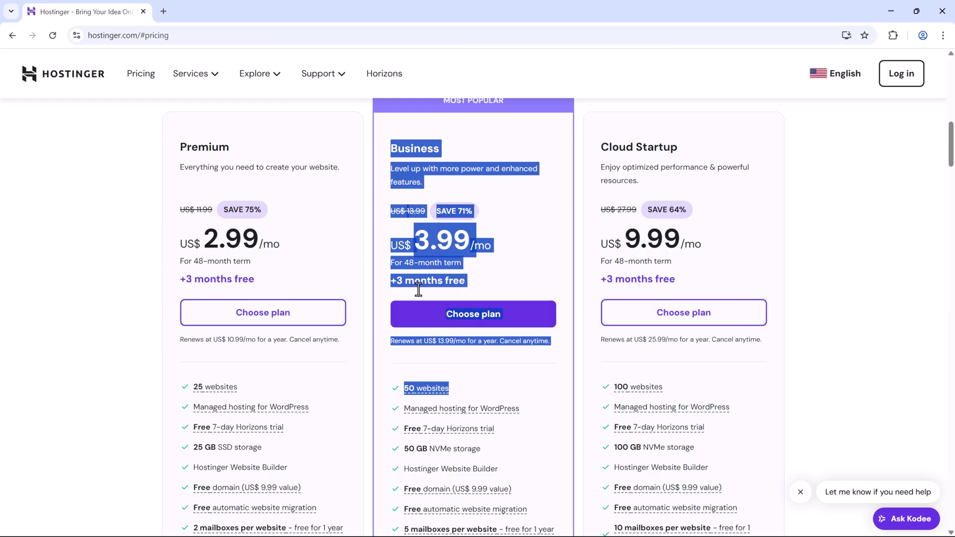
{"action": "scroll", "coordinate": [426, 302], "scroll_direction": "down", "scroll_amount": 3}
{"action": "scroll", "coordinate": [448, 359], "scroll_direction": "down", "scroll_amount": 1}
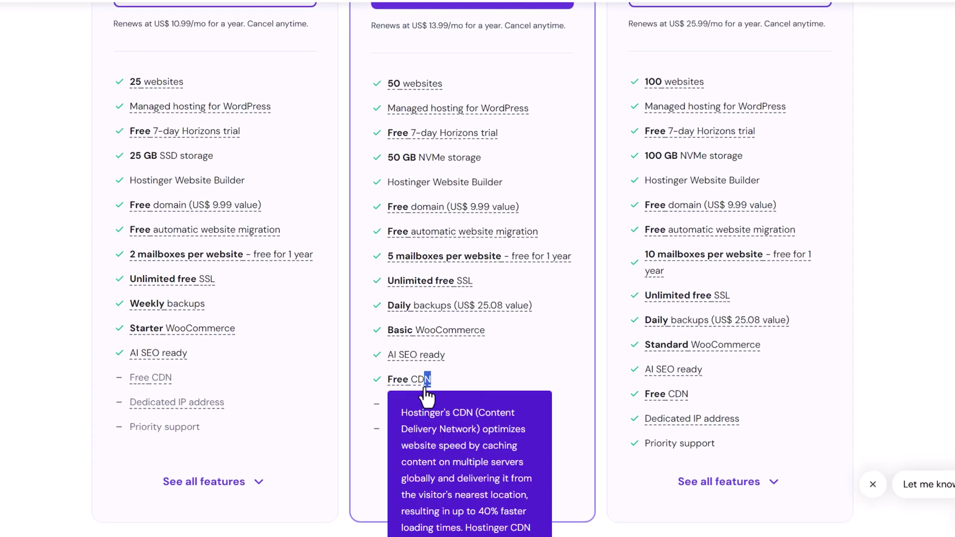
{"action": "left_click_drag", "start_coordinate": [449, 408], "coordinate": [398, 403]}
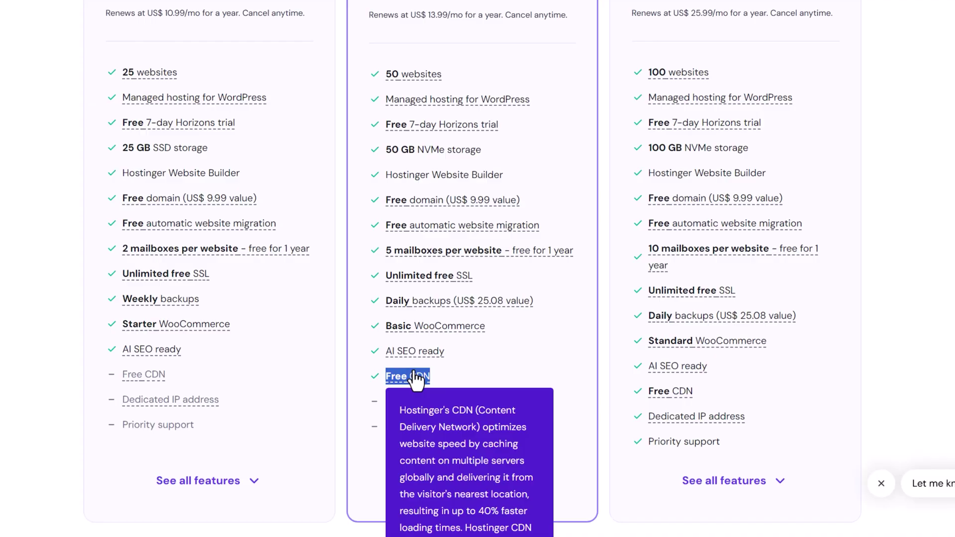
{"action": "scroll", "coordinate": [582, 355], "scroll_direction": "up", "scroll_amount": 3}
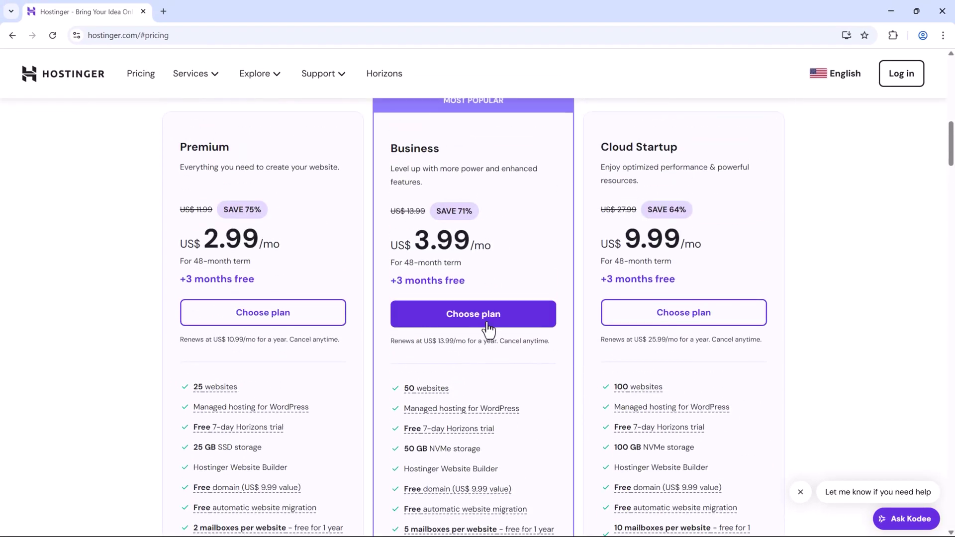
Step: Choose the Business plan and set its billing period to 12 months (US$ 59.88 subtotal)
{"action": "left_click", "coordinate": [480, 321]}
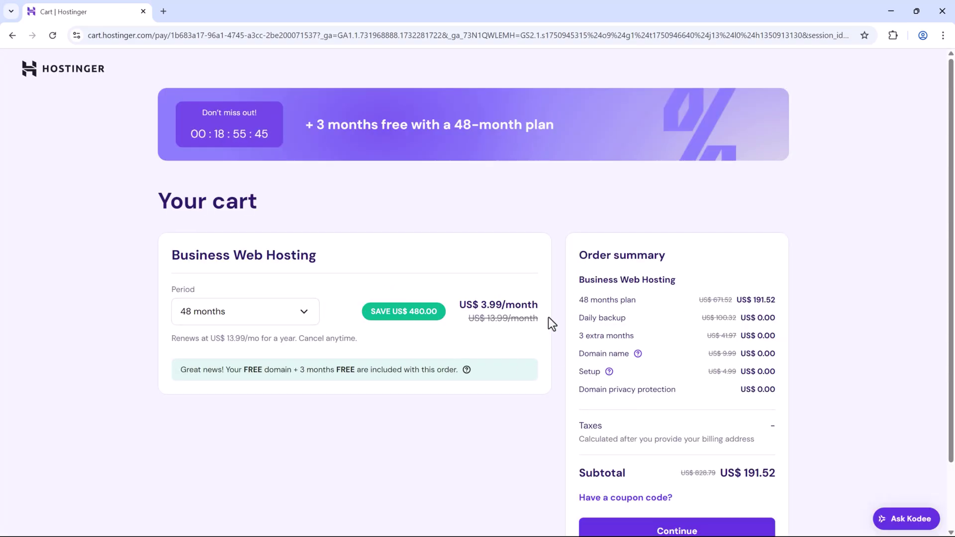
{"action": "left_click", "coordinate": [270, 312]}
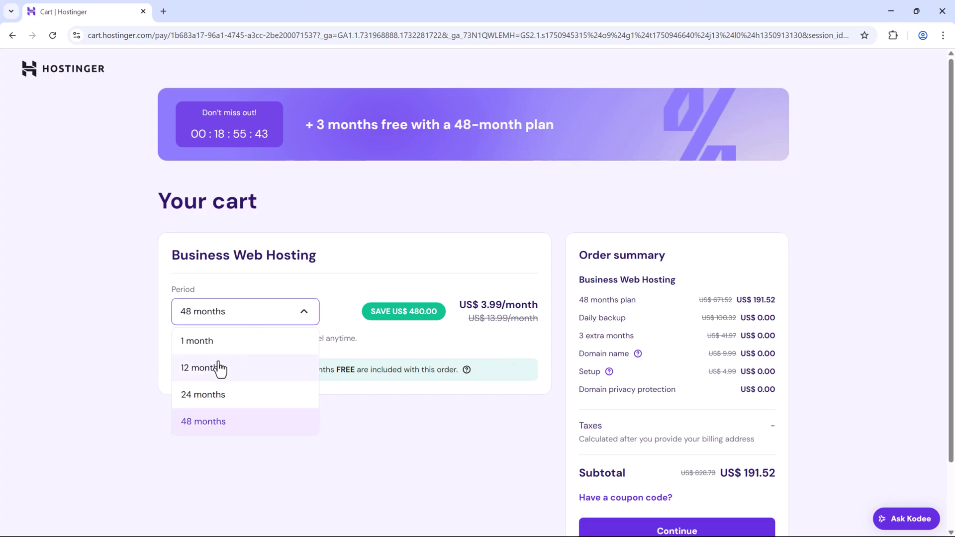
{"action": "left_click", "coordinate": [216, 366]}
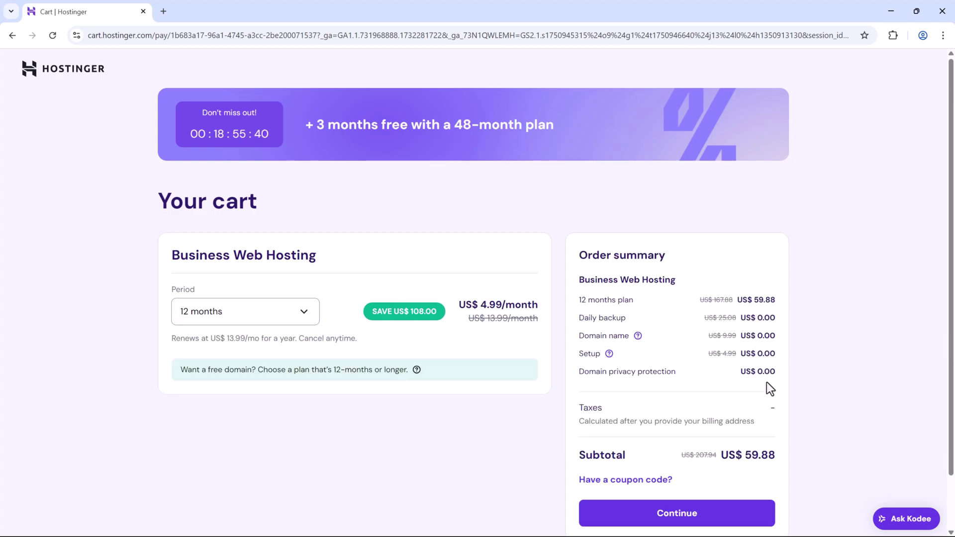
{"action": "left_click_drag", "start_coordinate": [717, 458], "coordinate": [790, 445]}
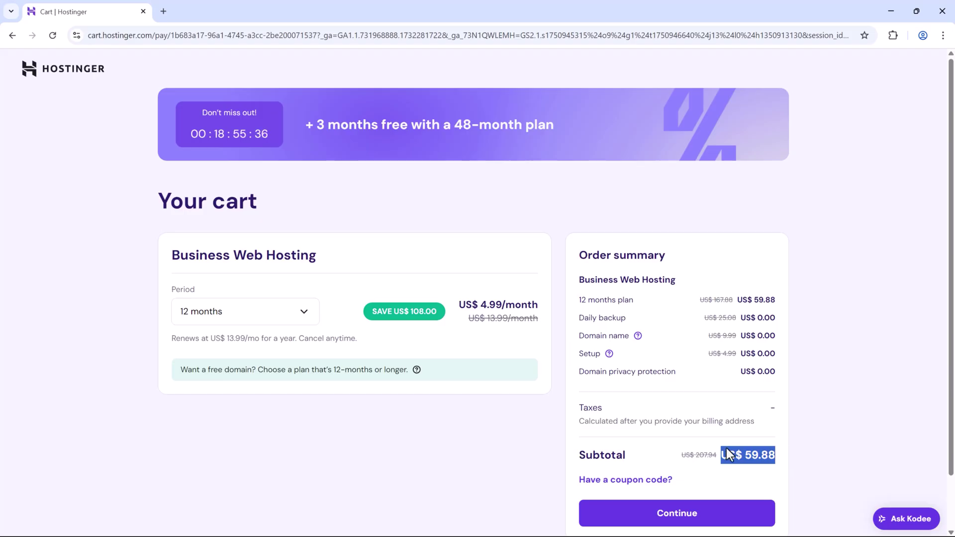
{"action": "left_click", "coordinate": [823, 416]}
{"action": "scroll", "coordinate": [796, 395], "scroll_direction": "down", "scroll_amount": 1}
Step: Apply the 10% coupon code and proceed from the cart to checkout
{"action": "left_click", "coordinate": [620, 423]}
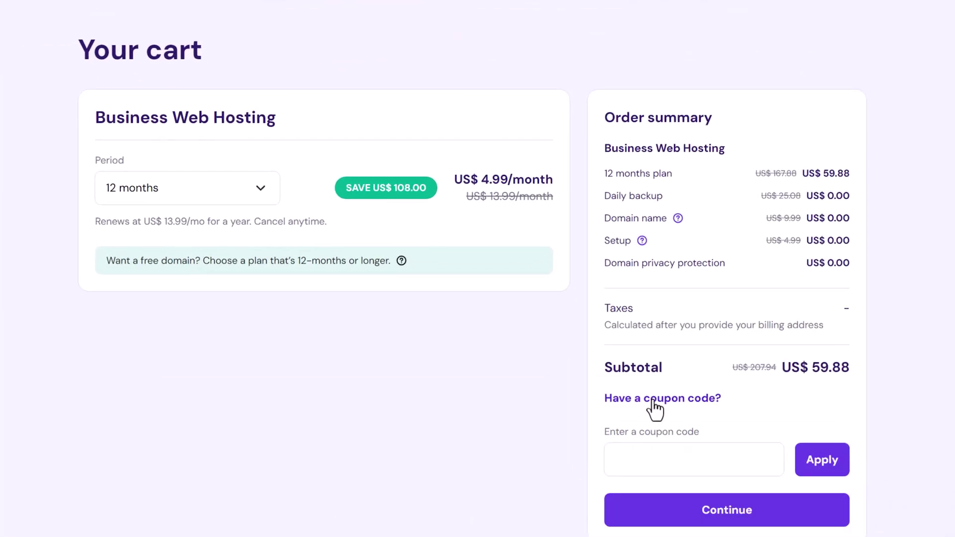
{"action": "left_click", "coordinate": [664, 396]}
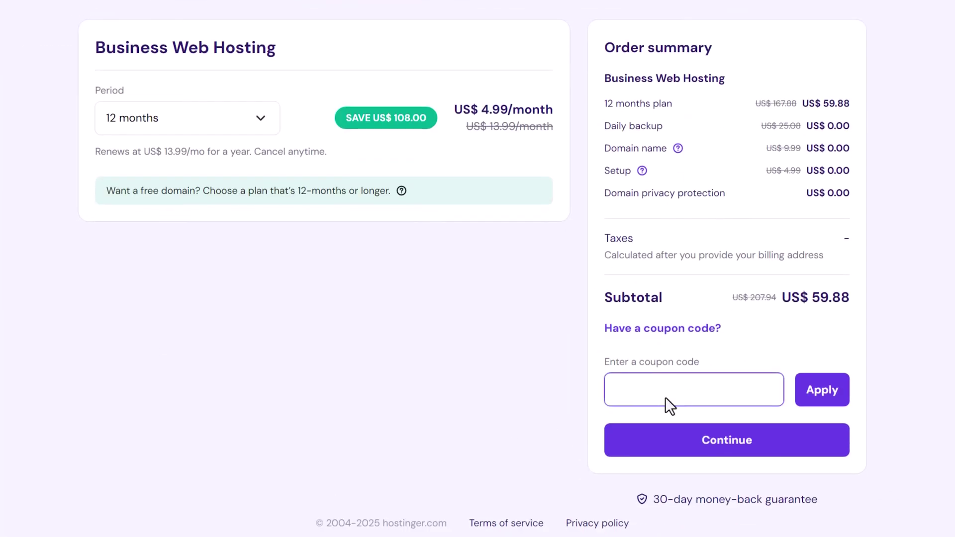
{"action": "type", "text": "IVANMANA"}
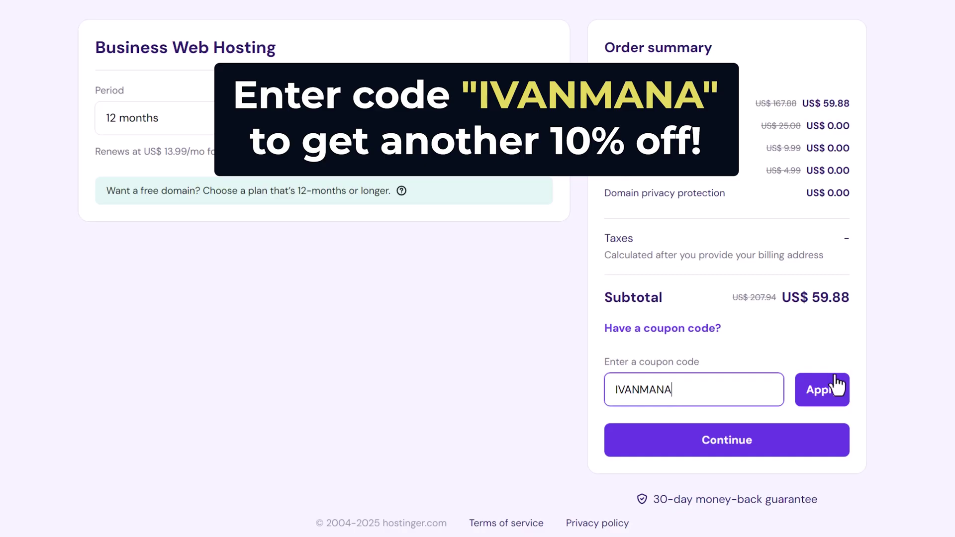
{"action": "left_click", "coordinate": [823, 388]}
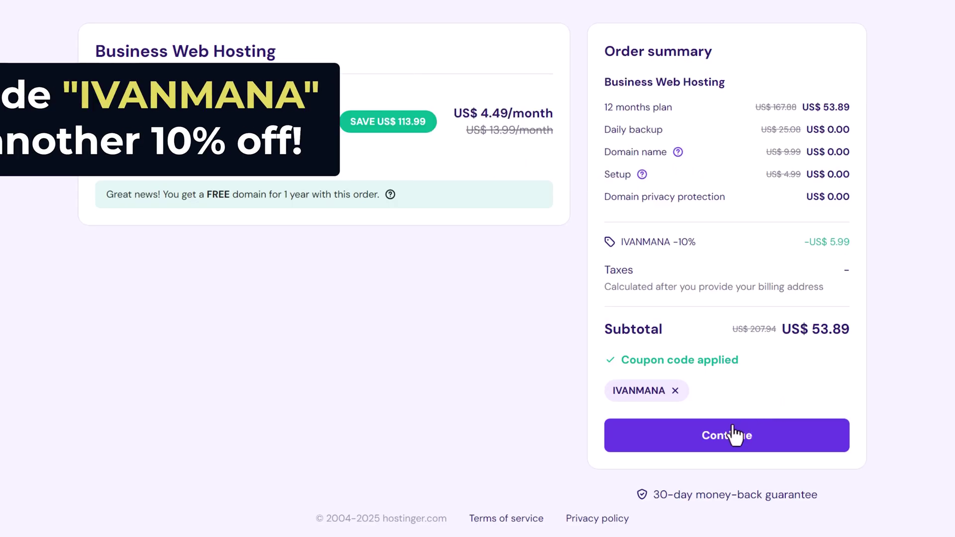
{"action": "left_click", "coordinate": [723, 440]}
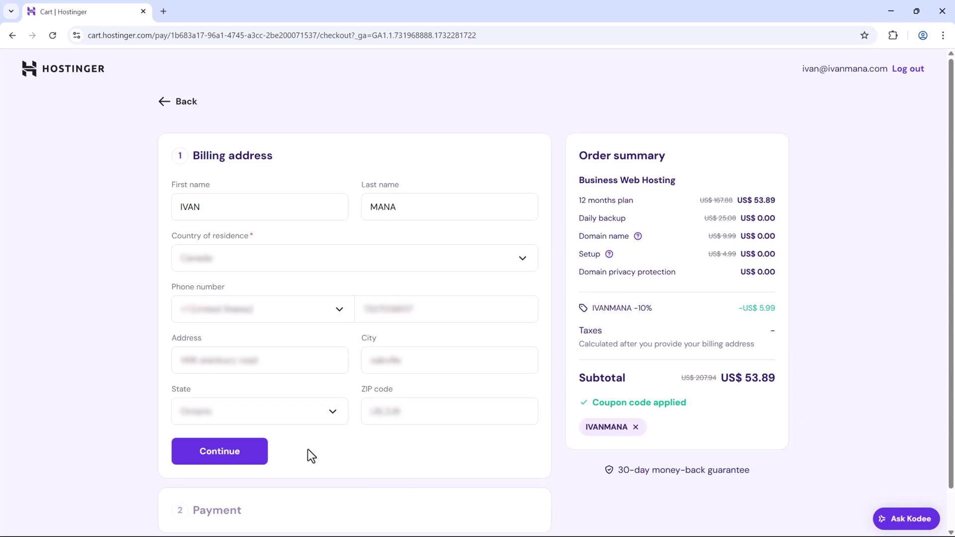
Step: Submit the billing address form to complete checkout
{"action": "left_click", "coordinate": [246, 456]}
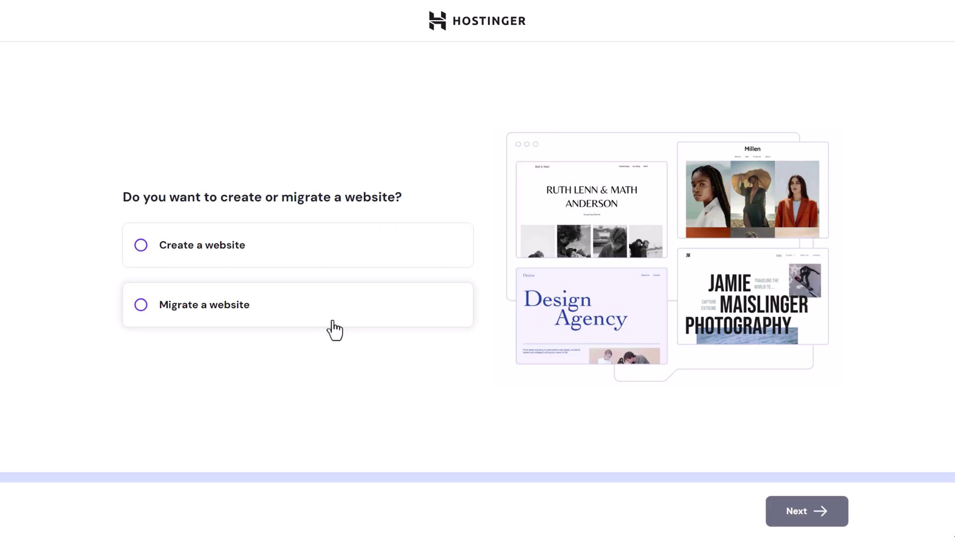
Step: Choose to create a new website and pick WordPress as its platform
{"action": "left_click", "coordinate": [192, 247]}
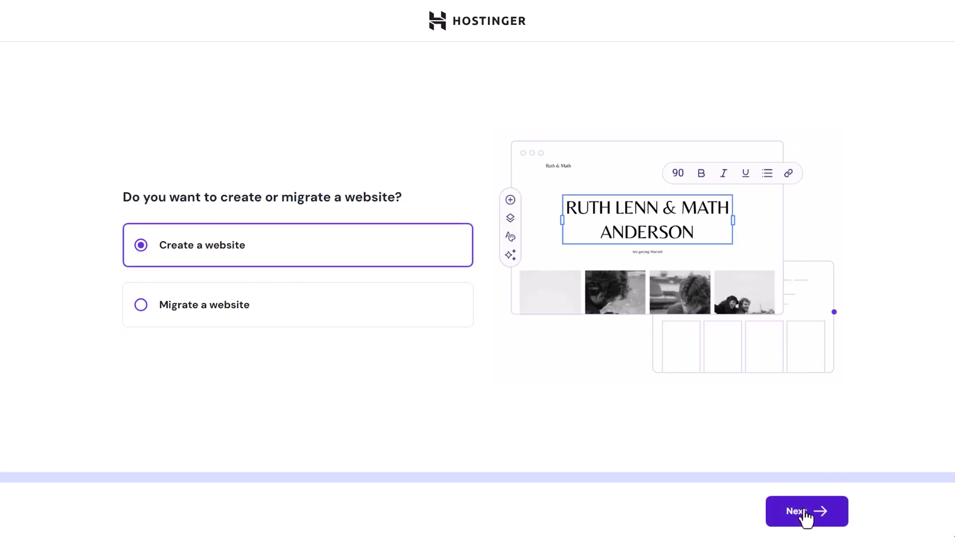
{"action": "left_click", "coordinate": [803, 514]}
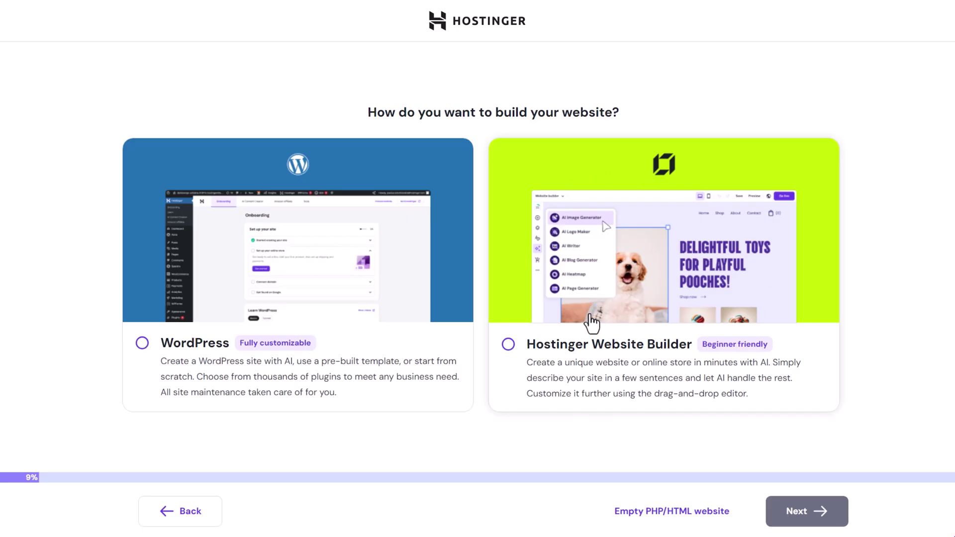
{"action": "left_click", "coordinate": [239, 377]}
{"action": "left_click", "coordinate": [798, 511]}
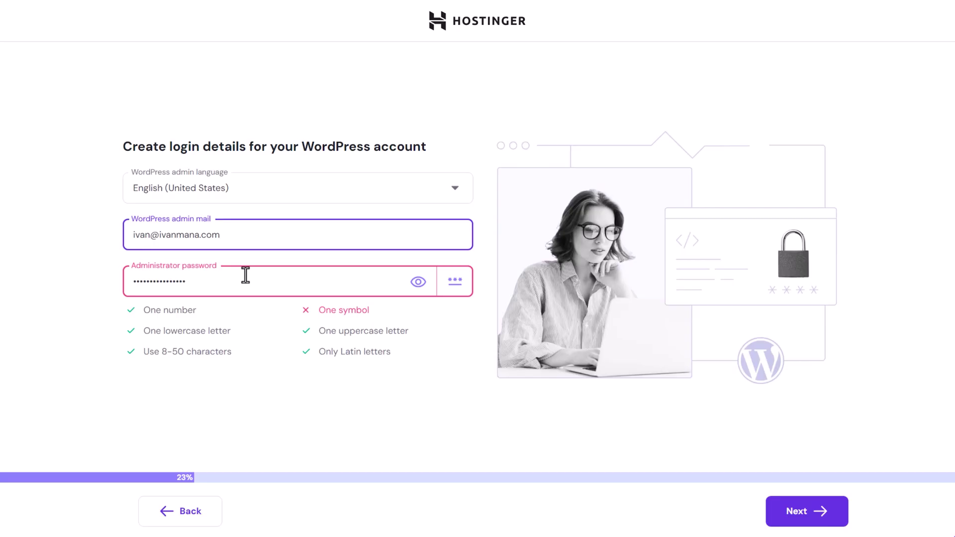
Step: Set an admin password containing a symbol and start with a blank site
{"action": "left_click", "coordinate": [256, 273]}
{"action": "type", "text": "!"}
{"action": "left_click", "coordinate": [336, 324]}
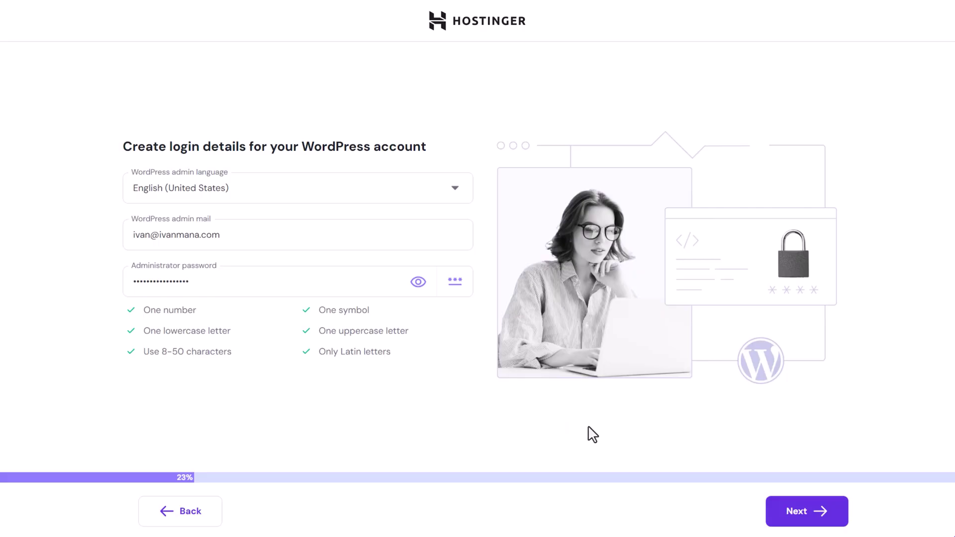
{"action": "left_click", "coordinate": [784, 513]}
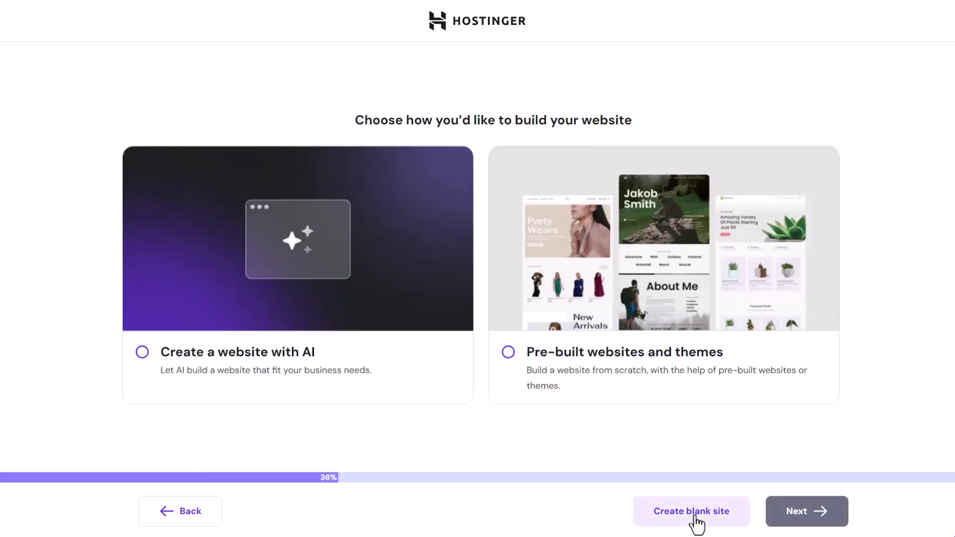
{"action": "left_click", "coordinate": [693, 520]}
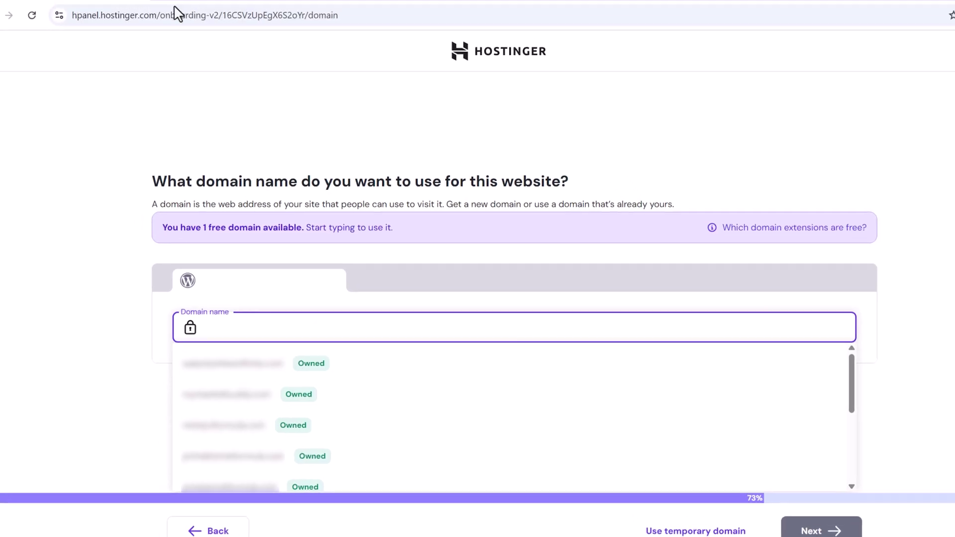
Step: Open hostinger.com's domain name search in a new tab, trying and clearing a rejected sentence search
{"action": "left_click", "coordinate": [185, 14]}
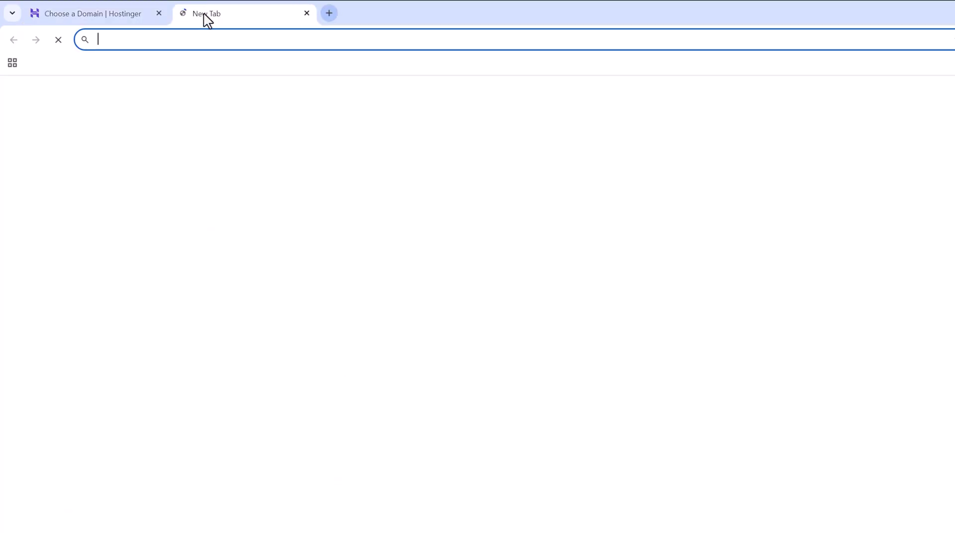
{"action": "type", "text": "hostin"}
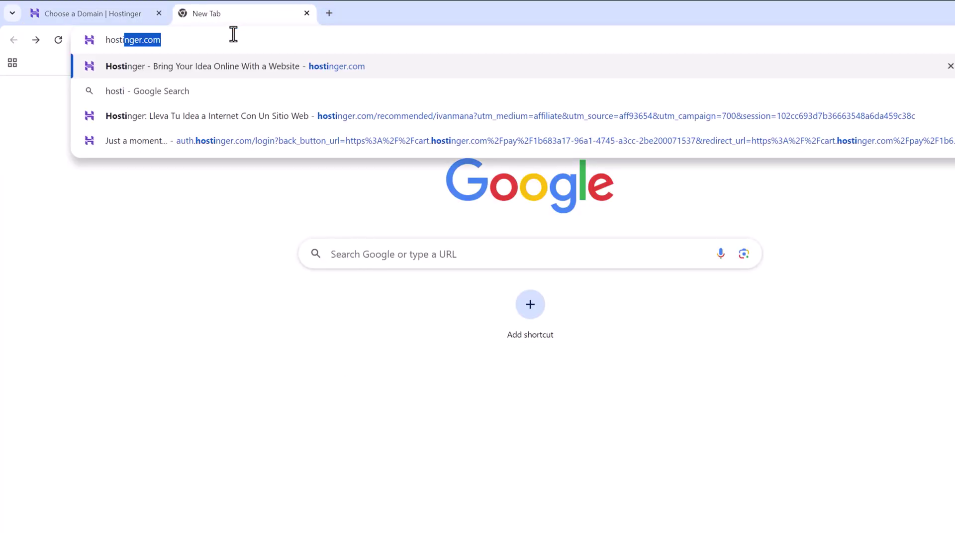
{"action": "key", "text": "Return"}
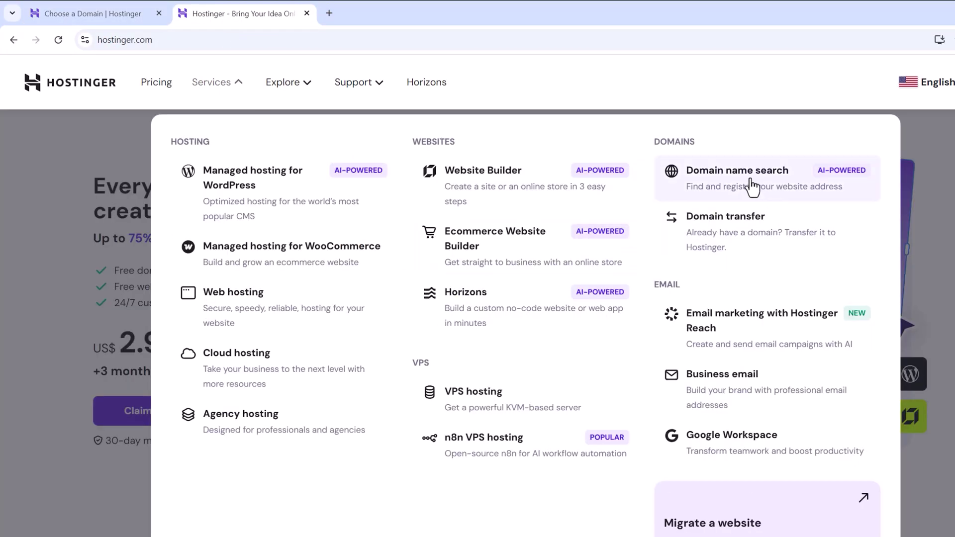
{"action": "left_click", "coordinate": [750, 186]}
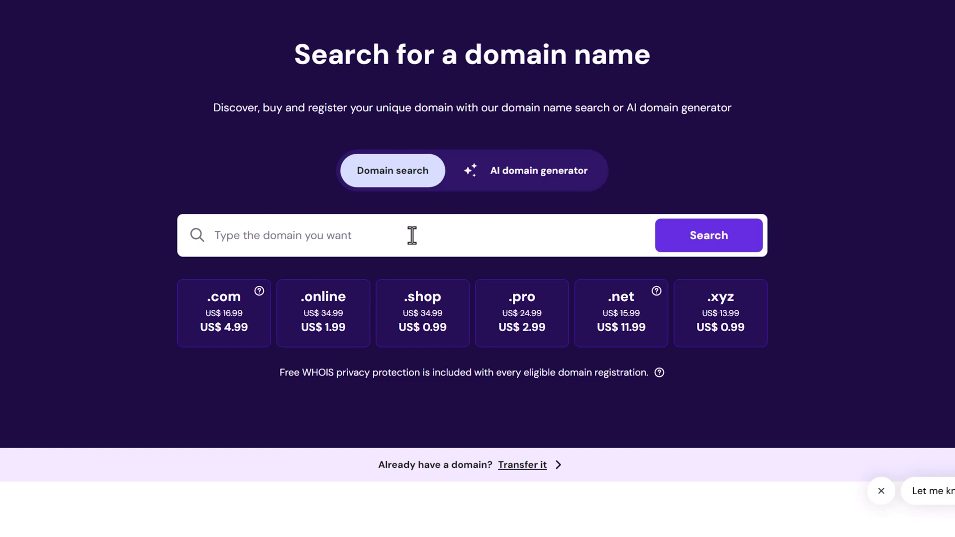
{"action": "left_click", "coordinate": [412, 234]}
{"action": "type", "text": "we are a "}
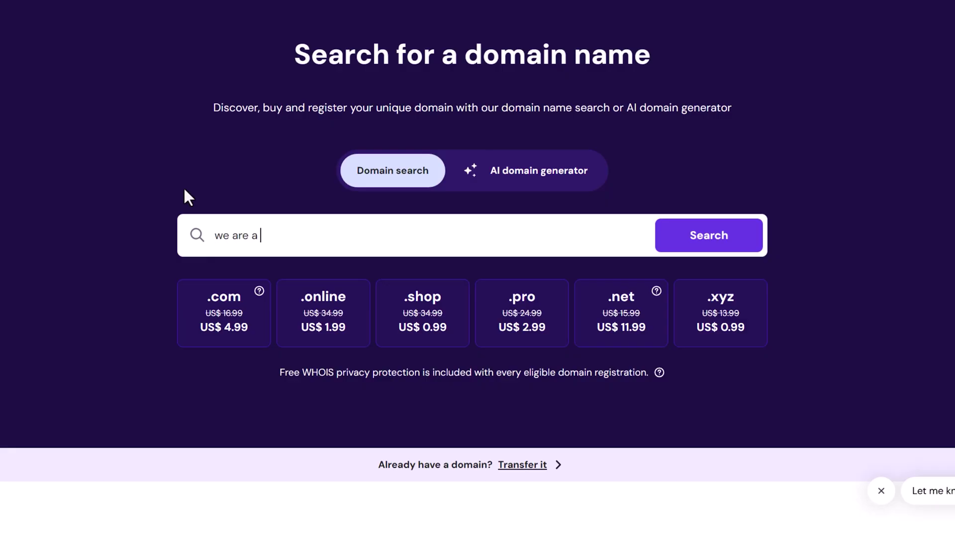
{"action": "type", "text": "personal injury law firm "}
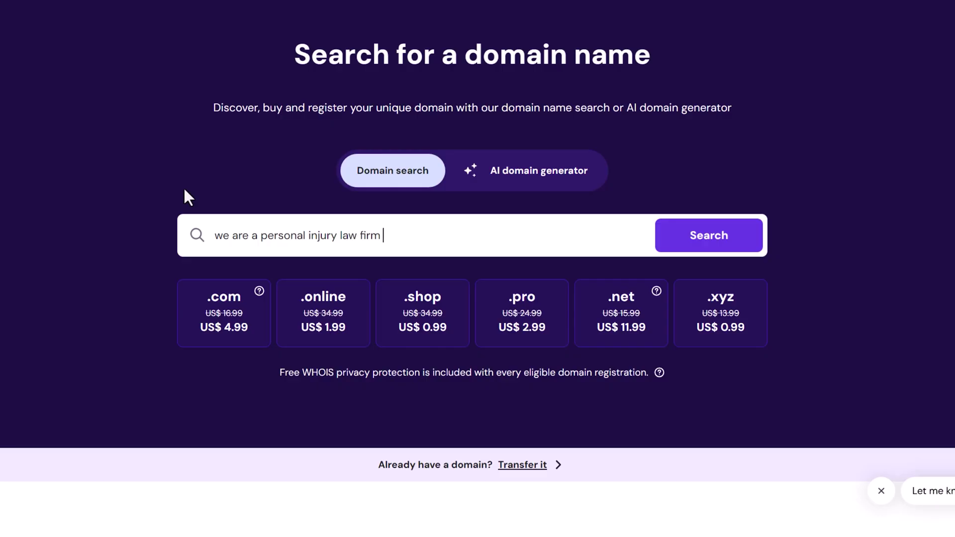
{"action": "type", "text": "we need a domain ending in .com"}
{"action": "key", "text": "Return"}
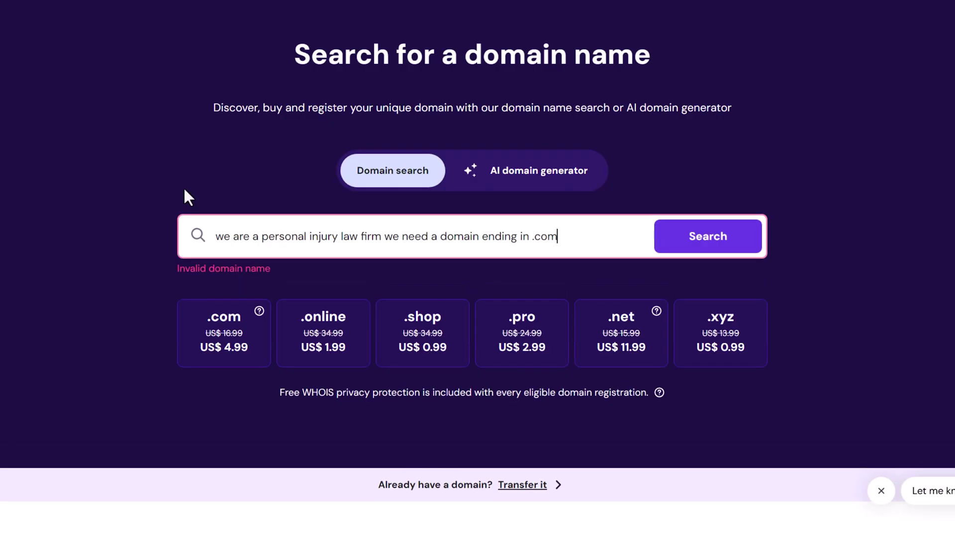
{"action": "left_click_drag", "start_coordinate": [594, 234], "coordinate": [216, 240]}
{"action": "key", "text": "BackSpace"}
Step: Generate names with the AI domain generator from a law-firm description and select injurysupportlaw.com
{"action": "left_click", "coordinate": [525, 180]}
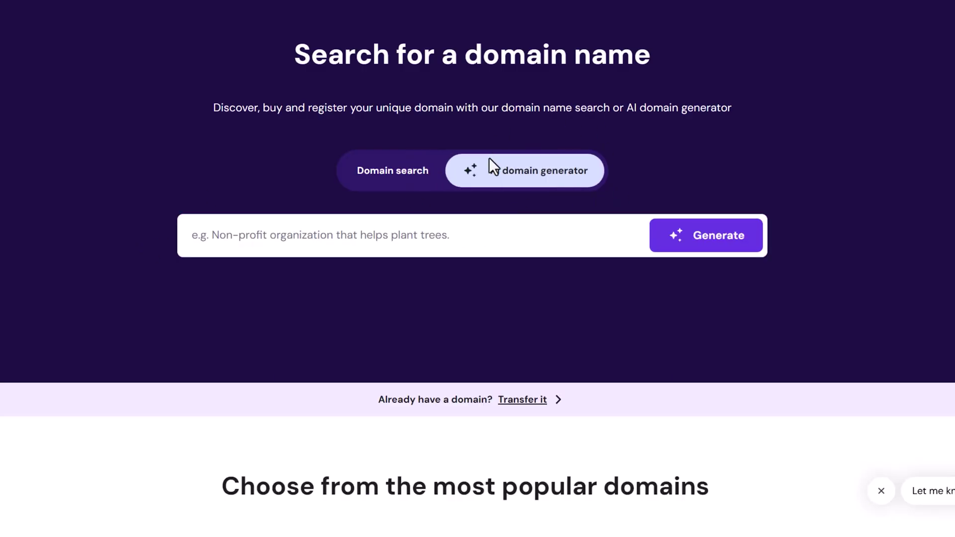
{"action": "left_click", "coordinate": [309, 226]}
{"action": "type", "text": "we are a personal injury law firm we need a domain ending in .com"}
{"action": "left_click", "coordinate": [724, 249]}
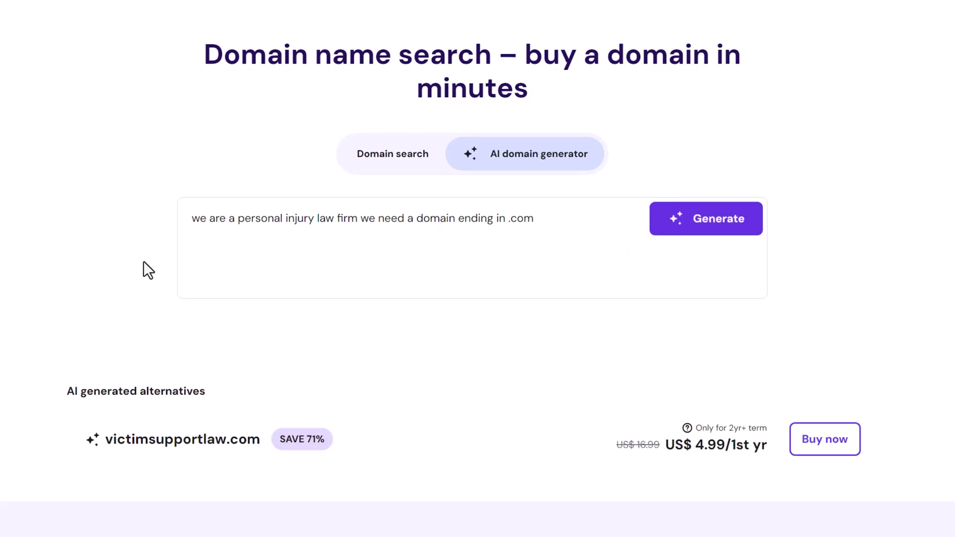
{"action": "scroll", "coordinate": [143, 260], "scroll_direction": "down", "scroll_amount": 1}
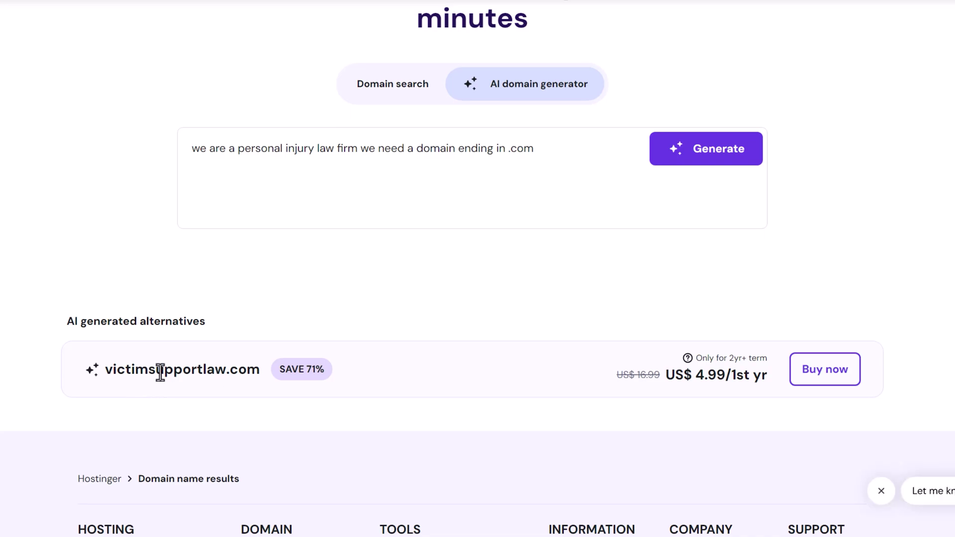
{"action": "left_click", "coordinate": [558, 153]}
{"action": "type", "text": "without the word victim"}
{"action": "key", "text": "Return"}
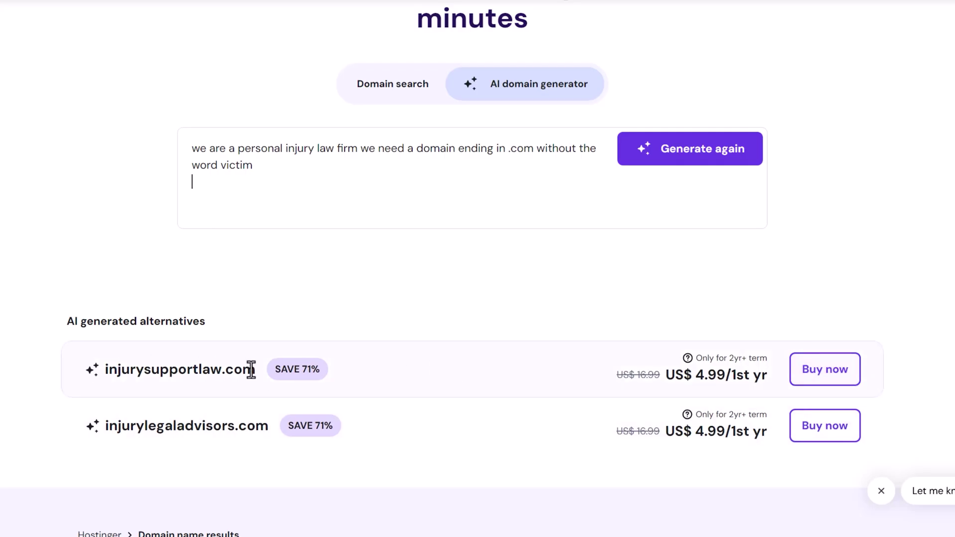
{"action": "left_click_drag", "start_coordinate": [254, 369], "coordinate": [127, 379]}
{"action": "key", "text": "ctrl+c"}
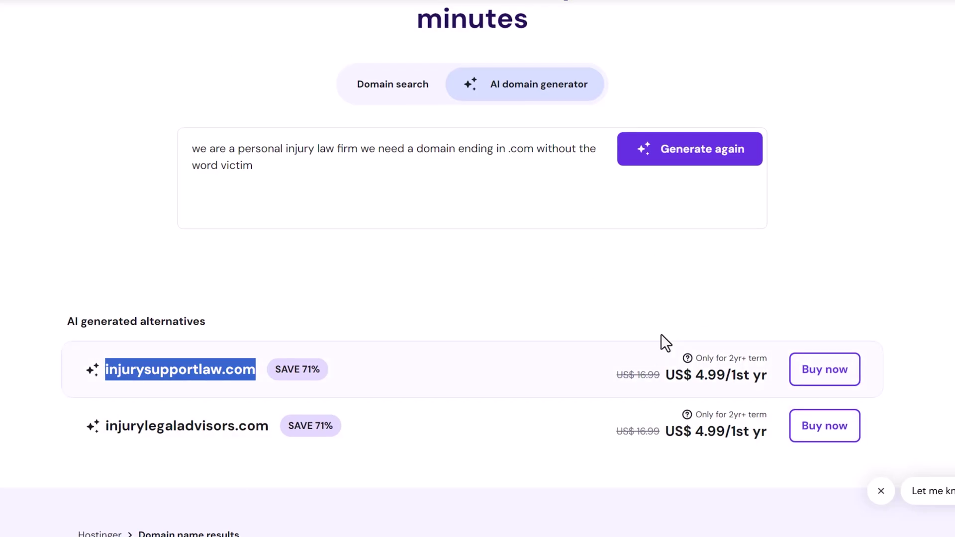
Step: Paste injurysupportlaw.com as the domain, choose the free option, and finish registration
{"action": "left_click", "coordinate": [276, 10]}
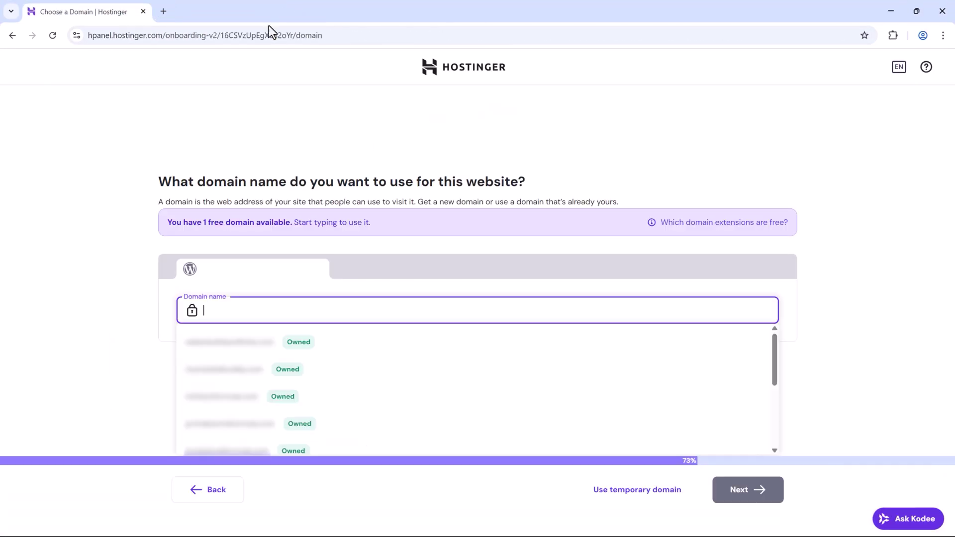
{"action": "key", "text": "ctrl+v"}
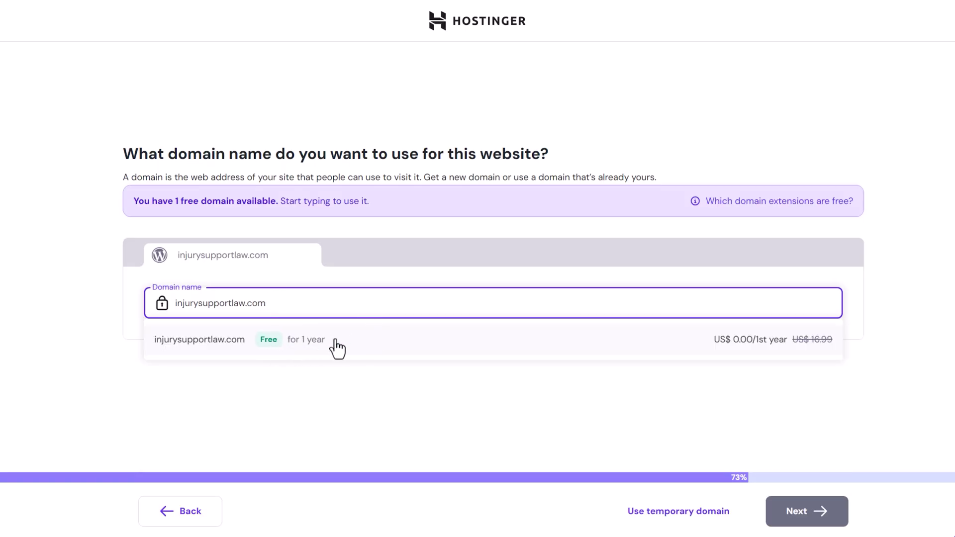
{"action": "left_click", "coordinate": [326, 352]}
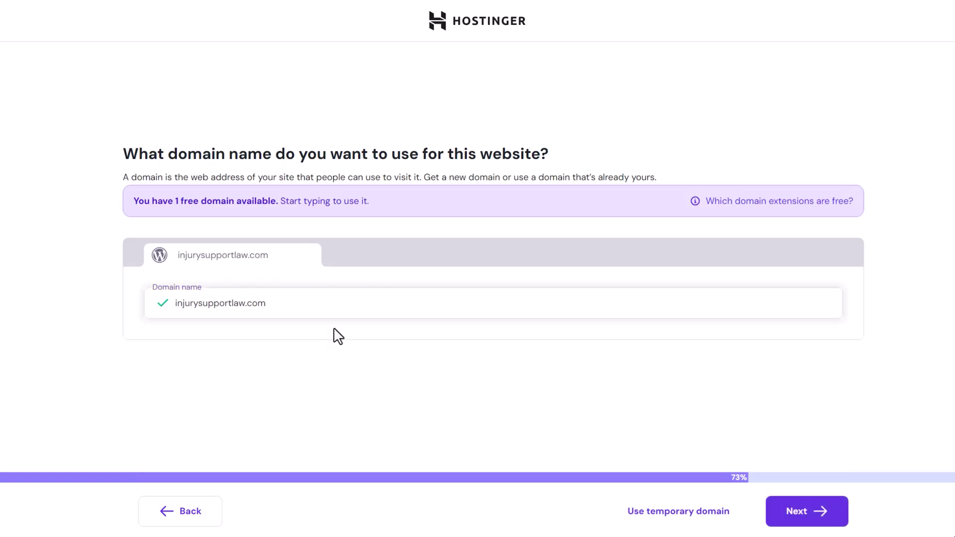
{"action": "left_click", "coordinate": [818, 516]}
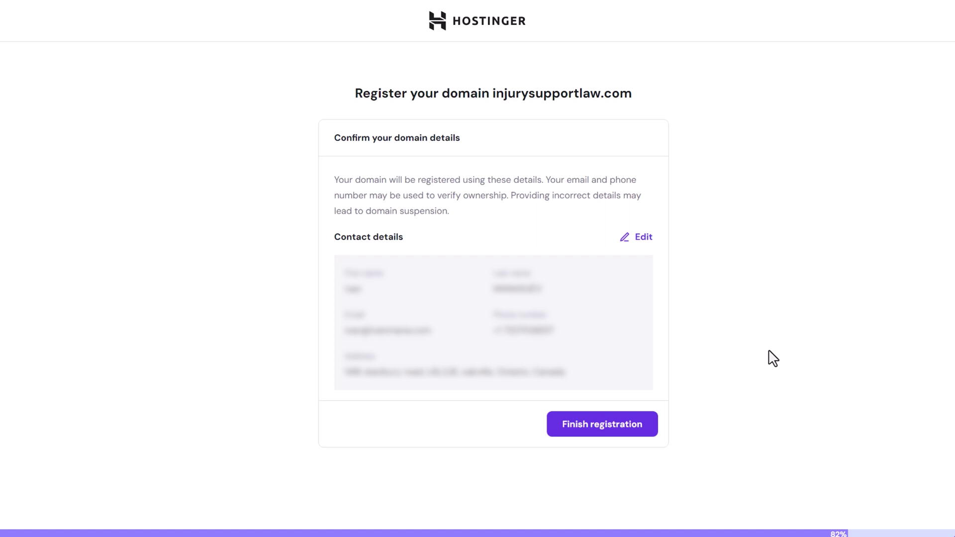
{"action": "left_click", "coordinate": [647, 433]}
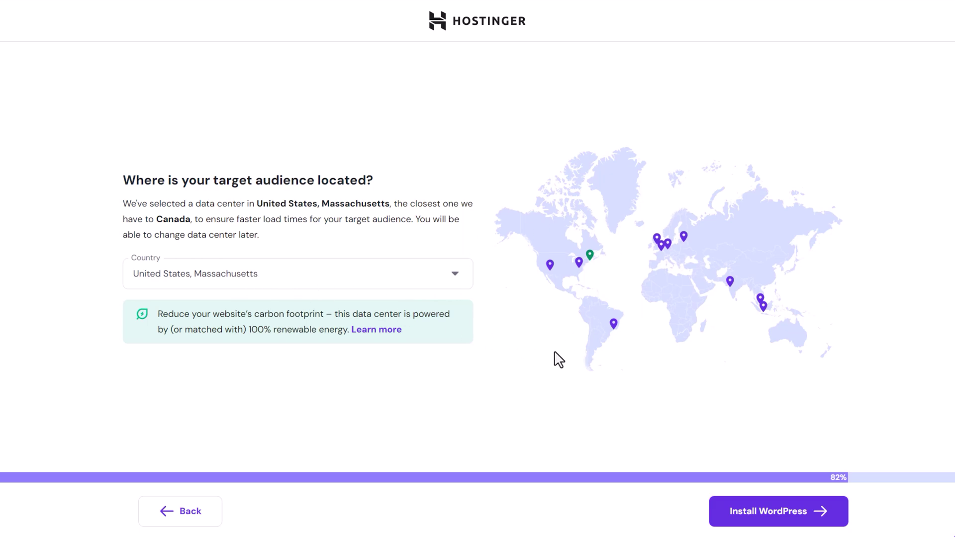
Step: Keep the United States, Massachusetts data centre and confirm the WordPress installation
{"action": "left_click", "coordinate": [374, 286]}
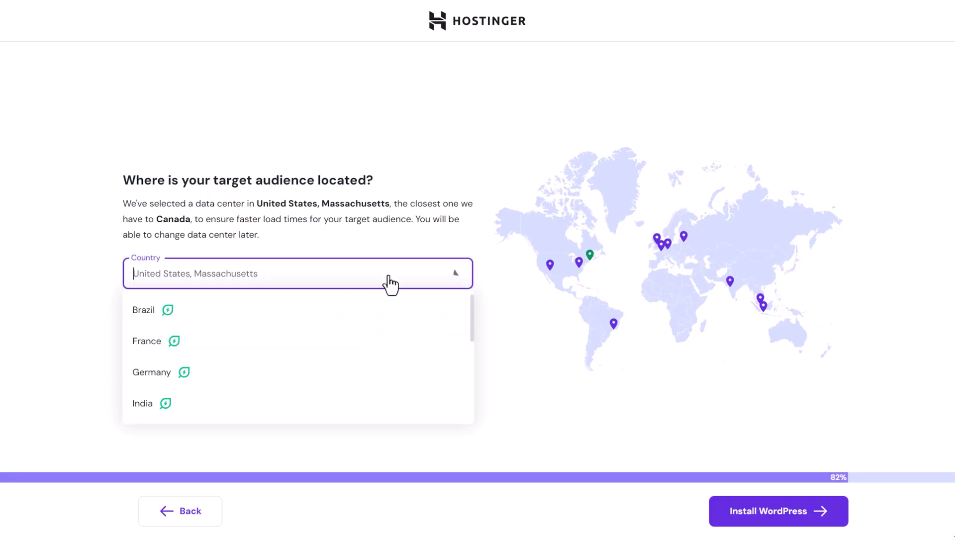
{"action": "scroll", "coordinate": [251, 375], "scroll_direction": "down", "scroll_amount": 2}
{"action": "scroll", "coordinate": [252, 366], "scroll_direction": "down", "scroll_amount": 2}
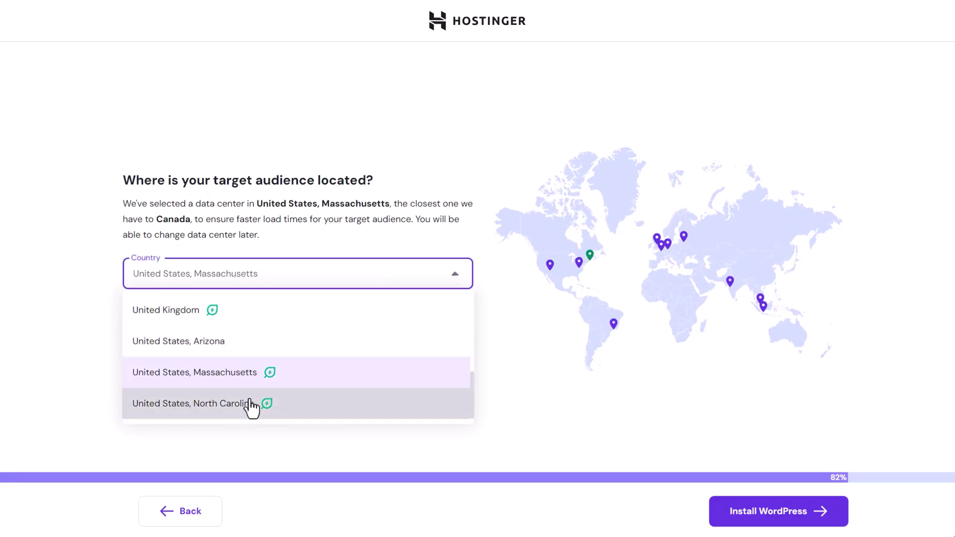
{"action": "scroll", "coordinate": [250, 373], "scroll_direction": "up", "scroll_amount": 4}
{"action": "left_click", "coordinate": [541, 406]}
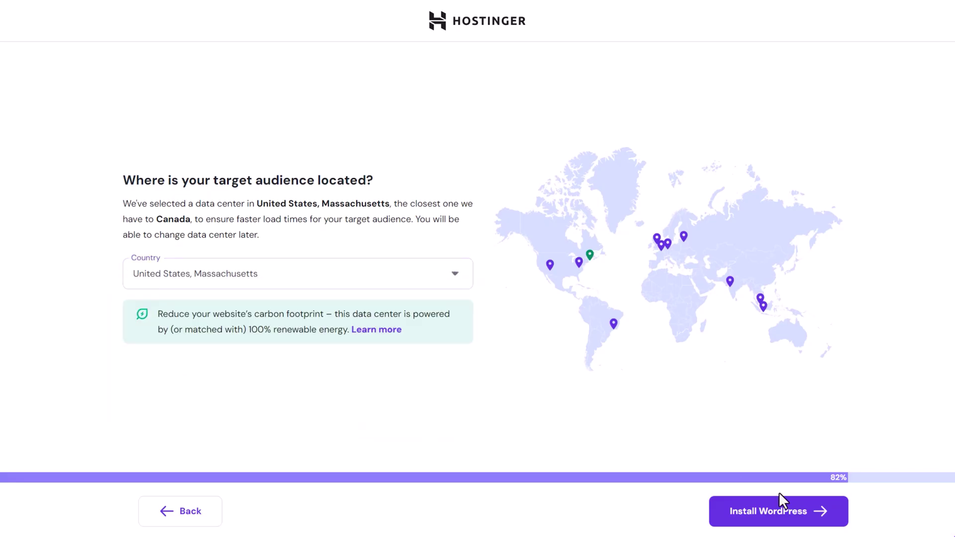
{"action": "left_click", "coordinate": [786, 525]}
{"action": "left_click", "coordinate": [785, 526]}
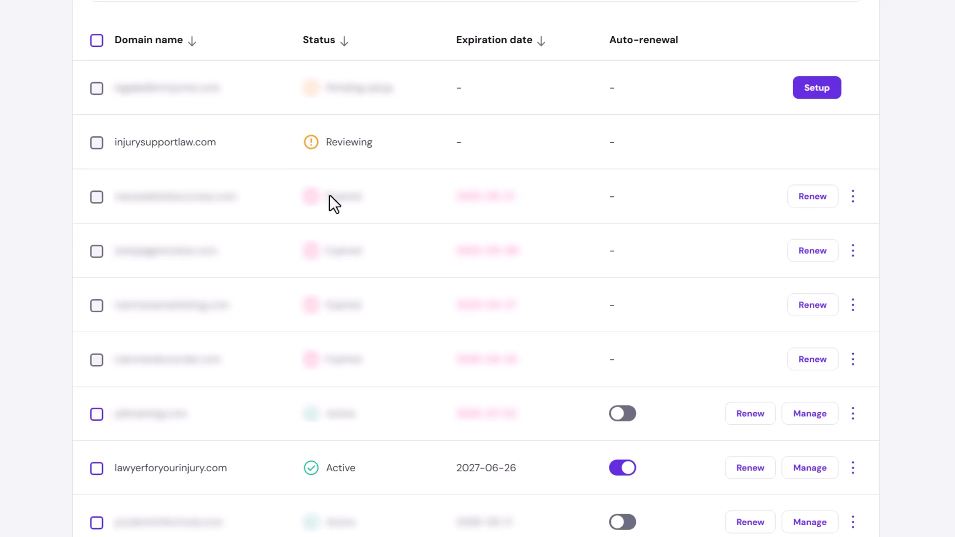
{"action": "left_click", "coordinate": [830, 473]}
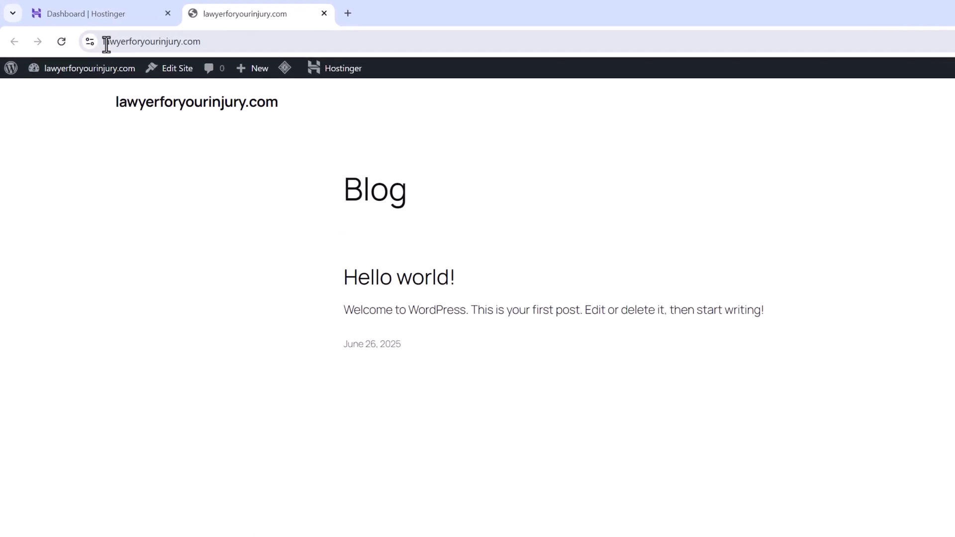
{"action": "left_click", "coordinate": [92, 42]}
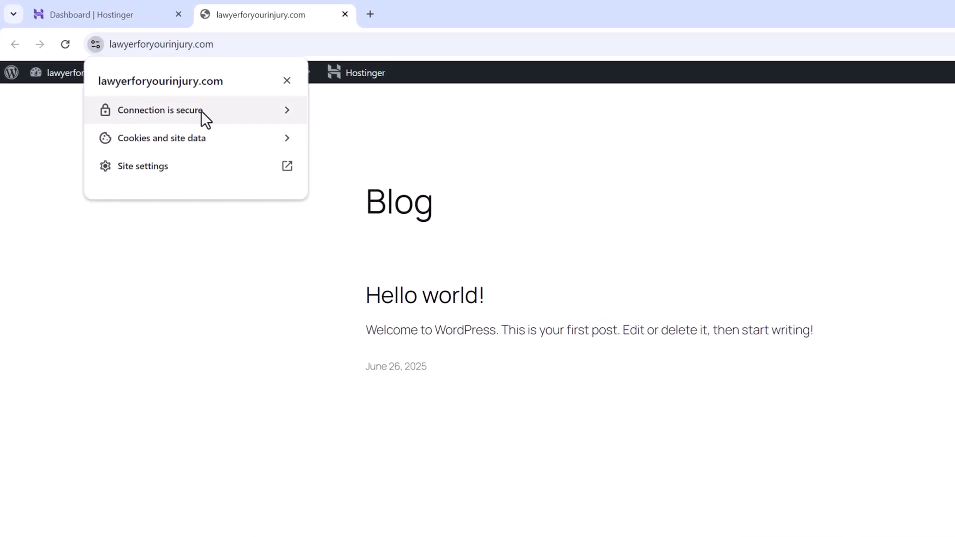
{"action": "left_click", "coordinate": [219, 404]}
{"action": "scroll", "coordinate": [515, 435], "scroll_direction": "down", "scroll_amount": 5}
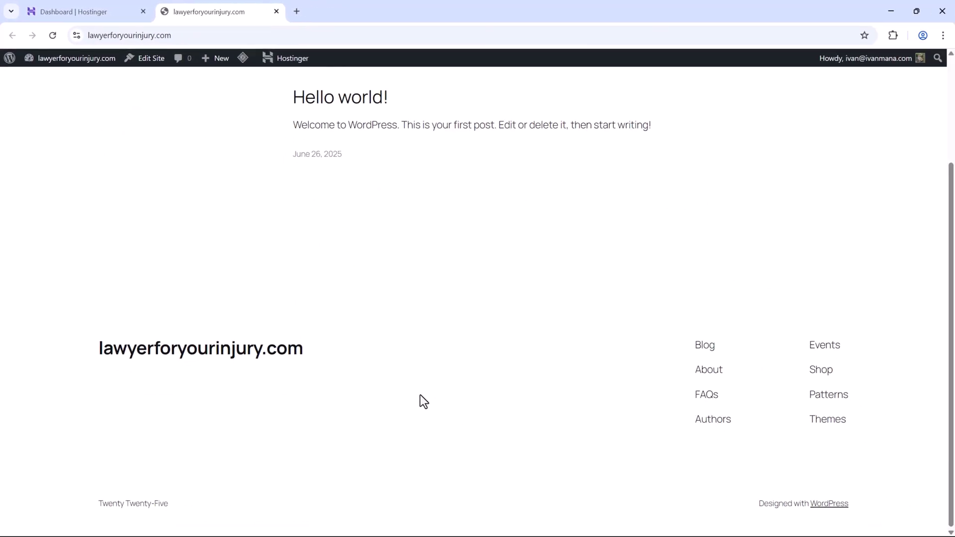
{"action": "scroll", "coordinate": [420, 396], "scroll_direction": "up", "scroll_amount": 2}
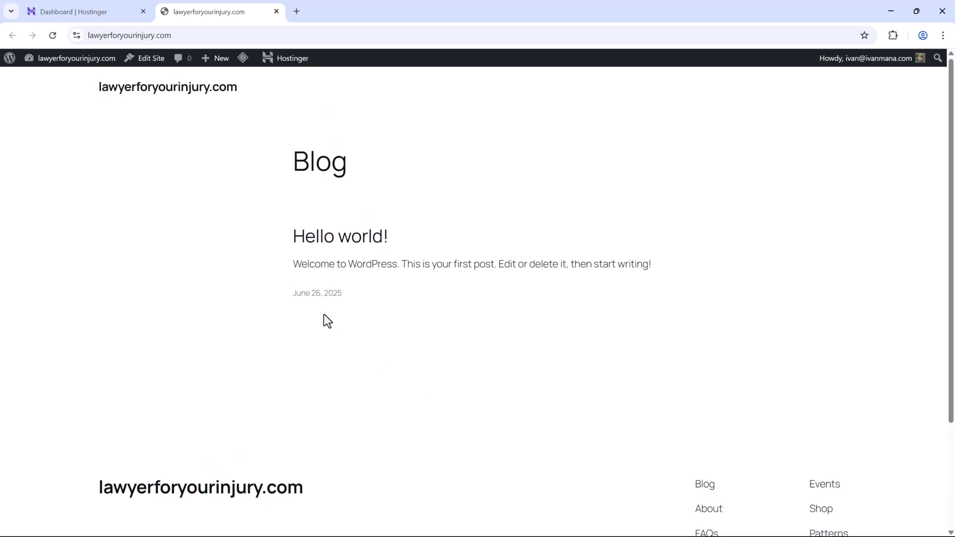
{"action": "left_click", "coordinate": [275, 12]}
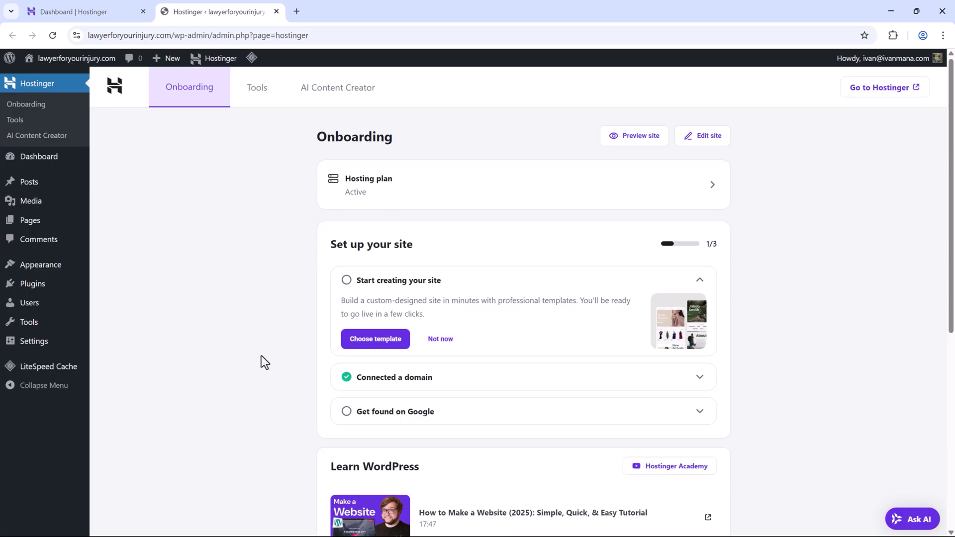
{"action": "scroll", "coordinate": [244, 272], "scroll_direction": "down", "scroll_amount": 1}
{"action": "scroll", "coordinate": [244, 273], "scroll_direction": "down", "scroll_amount": 1}
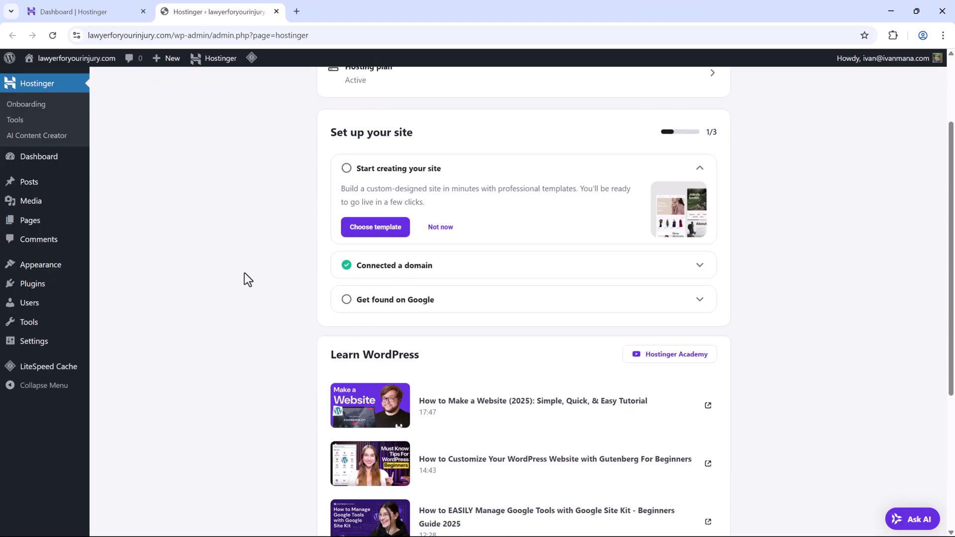
{"action": "scroll", "coordinate": [245, 272], "scroll_direction": "down", "scroll_amount": 1}
{"action": "scroll", "coordinate": [244, 273], "scroll_direction": "up", "scroll_amount": 3}
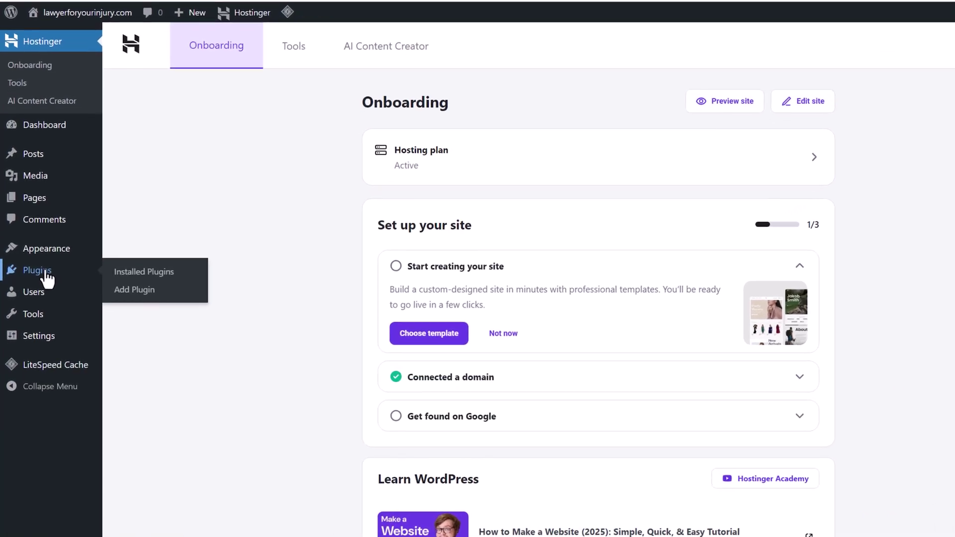
Step: Search the plugin directory for 'starter templates', then install and activate Starter Templates
{"action": "left_click", "coordinate": [47, 278]}
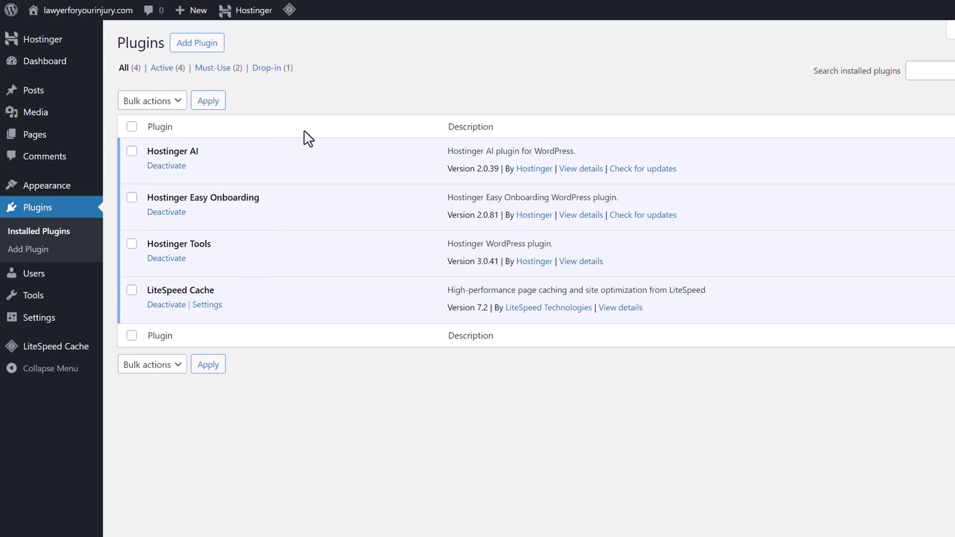
{"action": "left_click", "coordinate": [205, 45]}
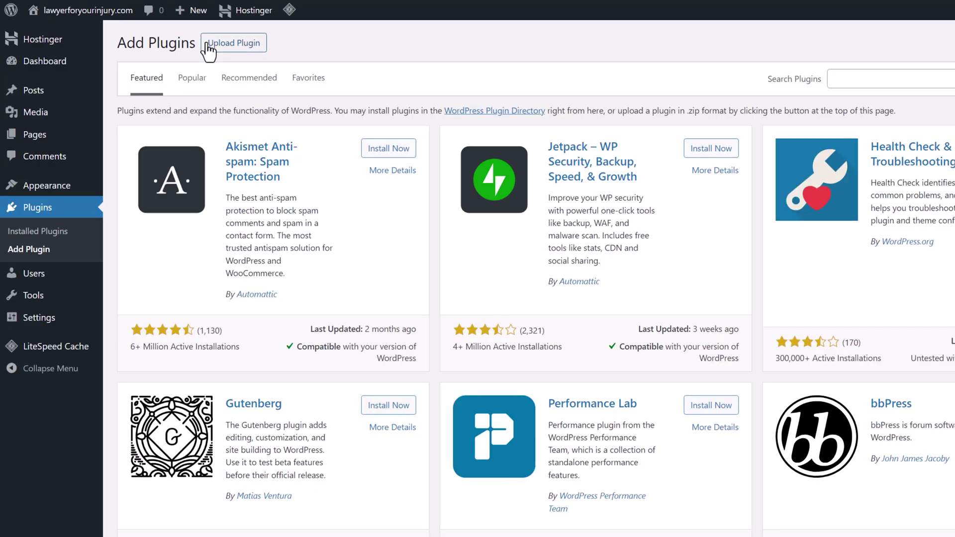
{"action": "left_click", "coordinate": [856, 87]}
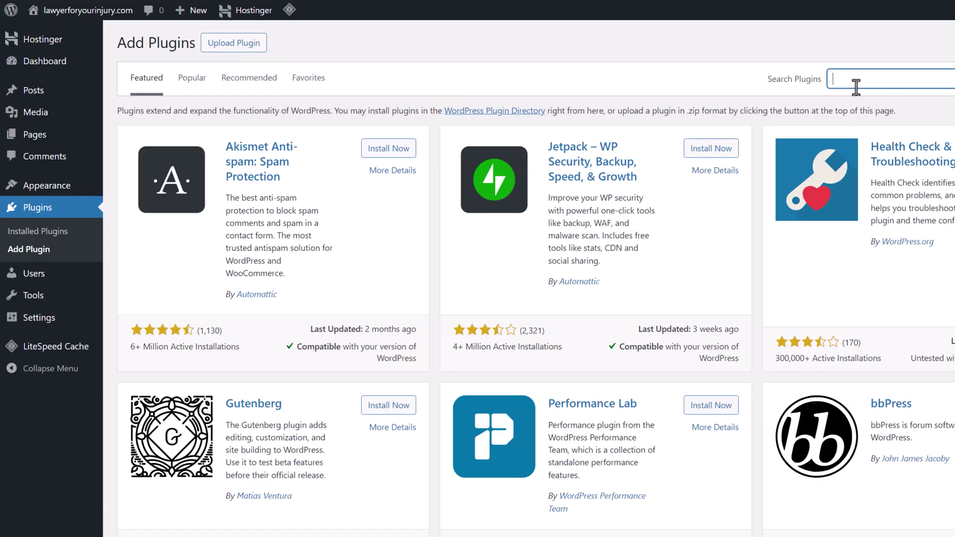
{"action": "type", "text": "starter templates"}
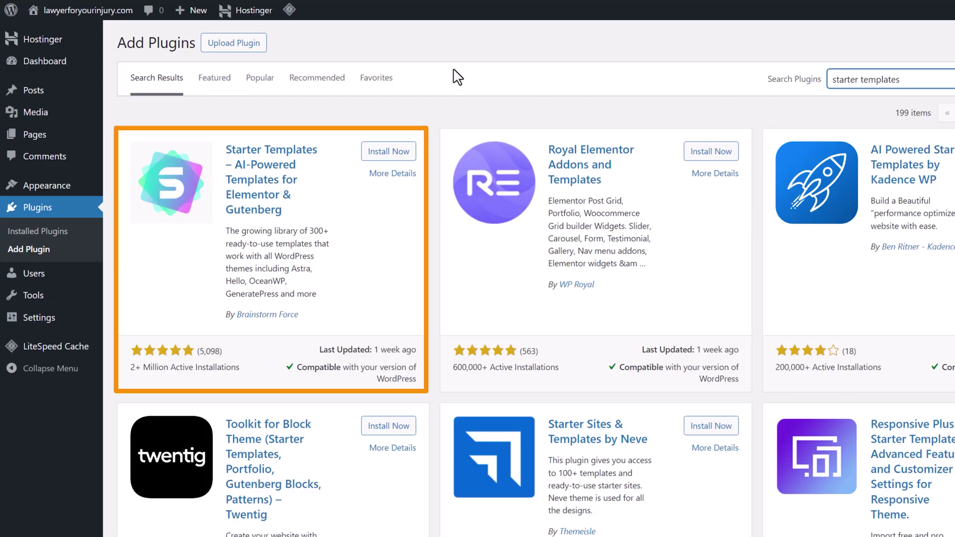
{"action": "left_click", "coordinate": [389, 155]}
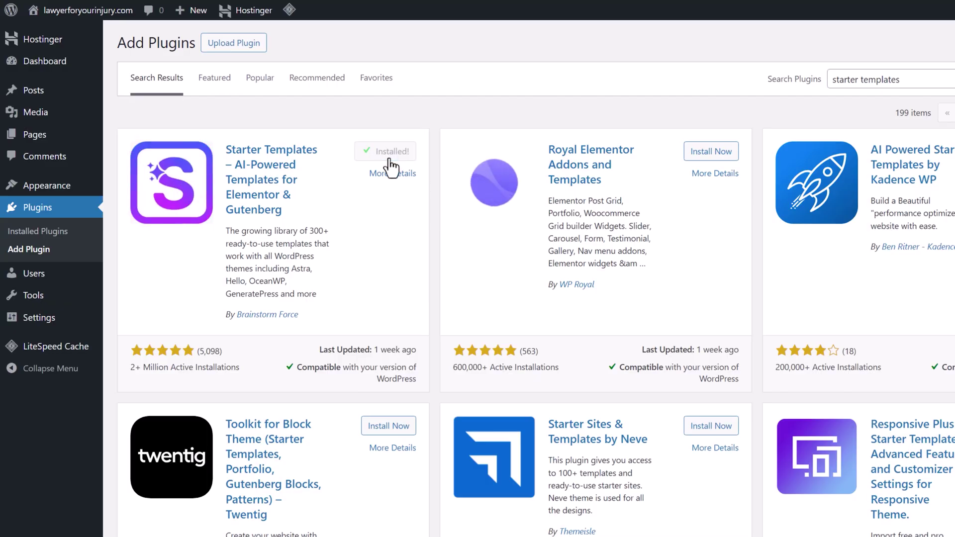
{"action": "left_click", "coordinate": [387, 153]}
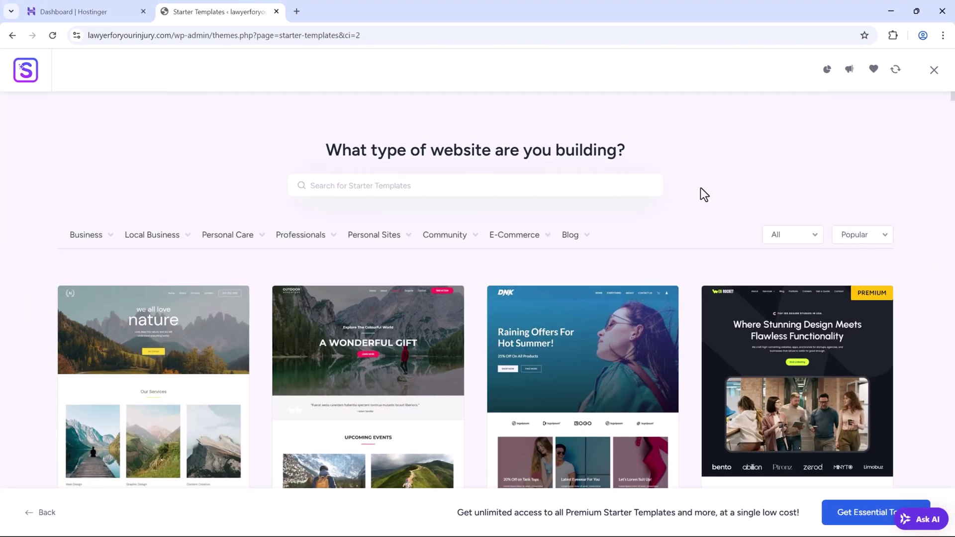
{"action": "scroll", "coordinate": [607, 400], "scroll_direction": "down", "scroll_amount": 2}
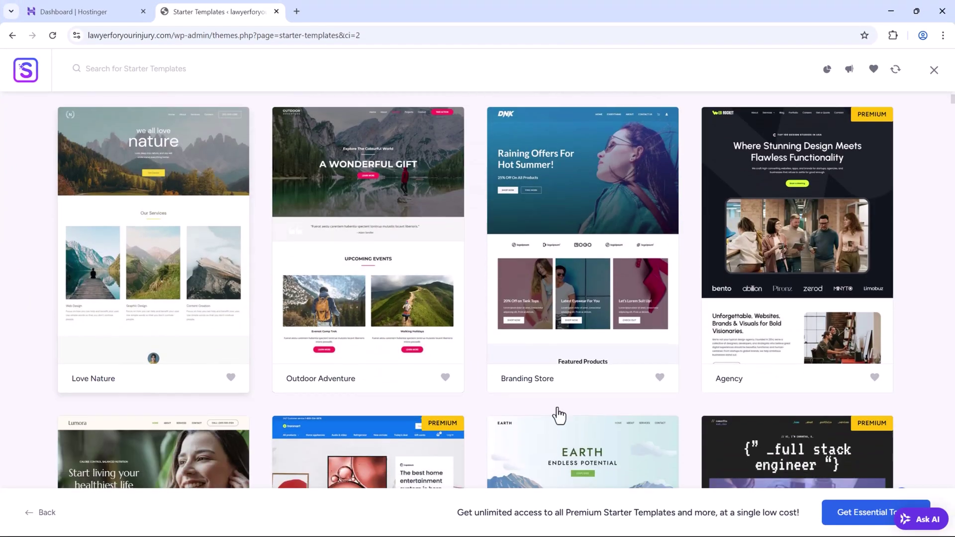
{"action": "scroll", "coordinate": [316, 323], "scroll_direction": "down", "scroll_amount": 2}
{"action": "scroll", "coordinate": [420, 363], "scroll_direction": "down", "scroll_amount": 2}
{"action": "scroll", "coordinate": [584, 347], "scroll_direction": "down", "scroll_amount": 1}
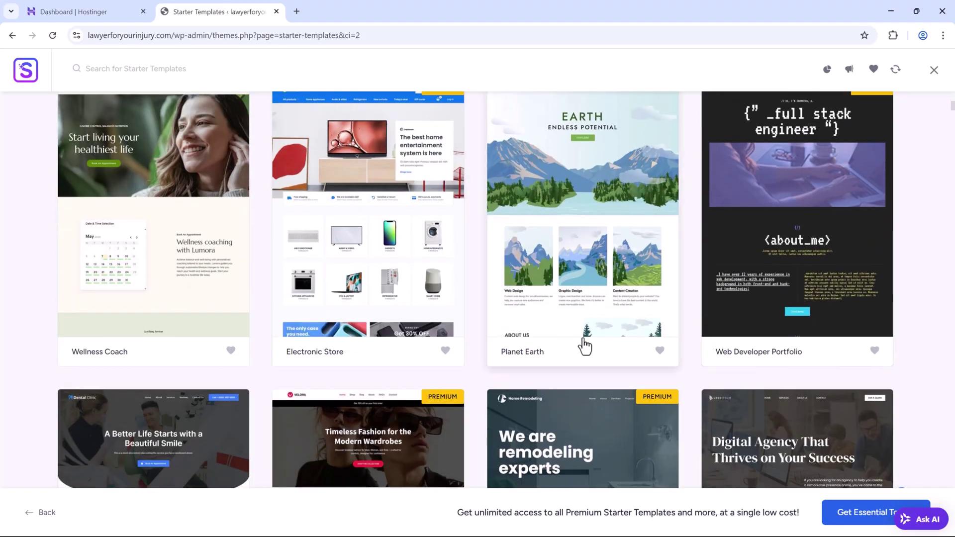
{"action": "scroll", "coordinate": [582, 346], "scroll_direction": "up", "scroll_amount": 3}
{"action": "scroll", "coordinate": [583, 347], "scroll_direction": "up", "scroll_amount": 4}
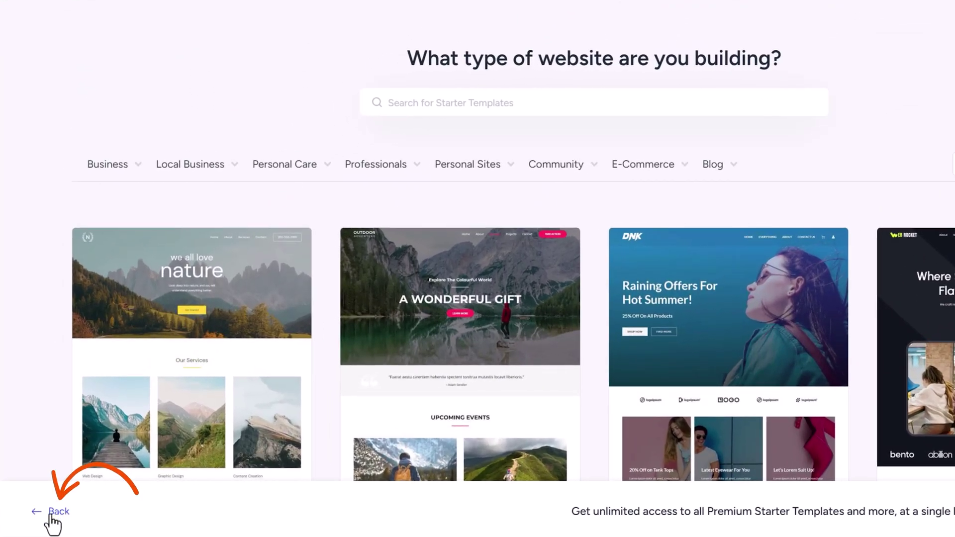
Step: Go back from the template library to the page builder choice
{"action": "left_click", "coordinate": [43, 512]}
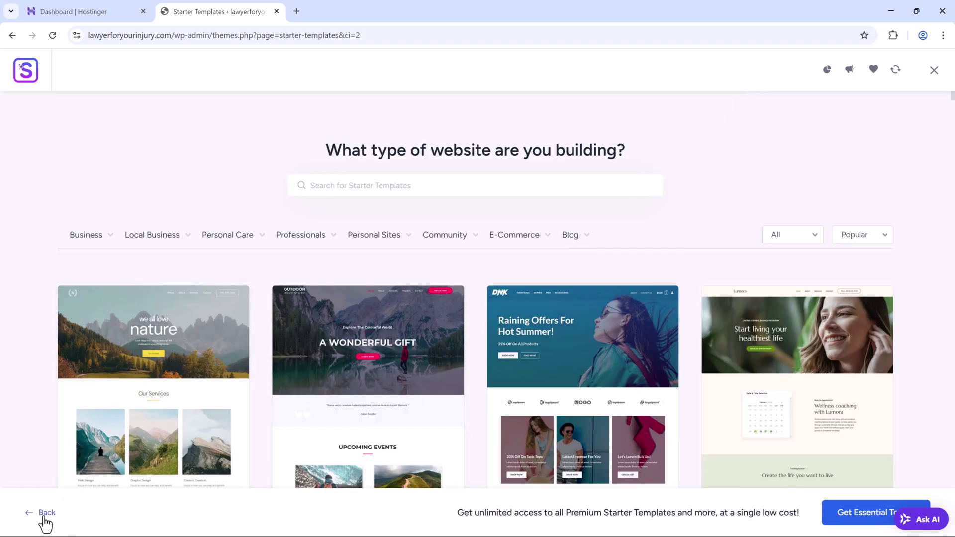
Step: Pick Elementor as the page builder and filter the templates to the Law category
{"action": "left_click", "coordinate": [44, 516]}
{"action": "left_click", "coordinate": [516, 302]}
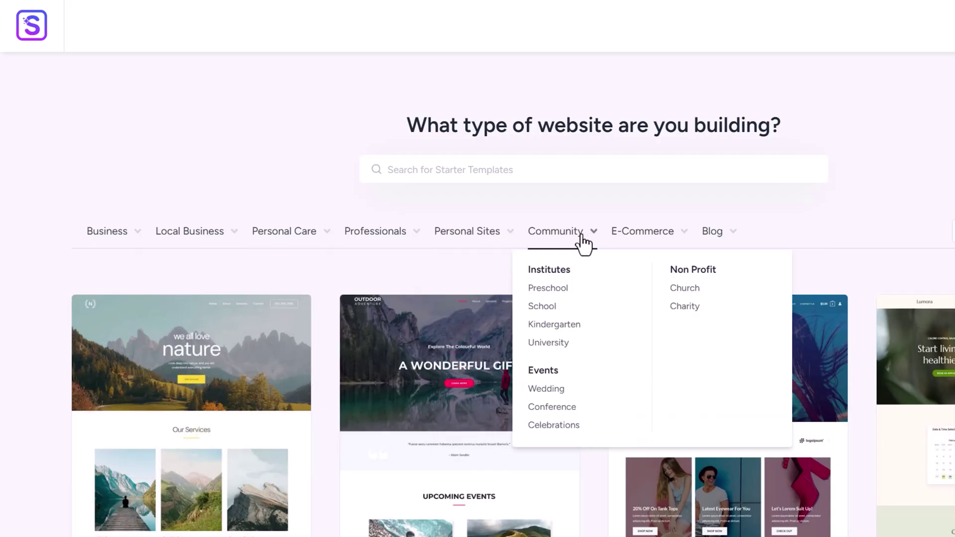
{"action": "mouse_move", "coordinate": [514, 234]}
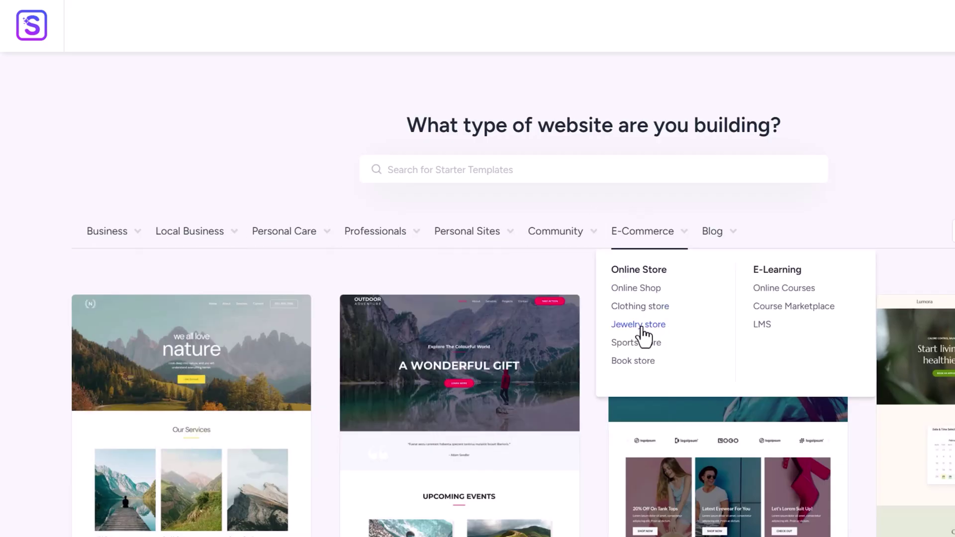
{"action": "left_click", "coordinate": [782, 288]}
{"action": "mouse_move", "coordinate": [189, 232]}
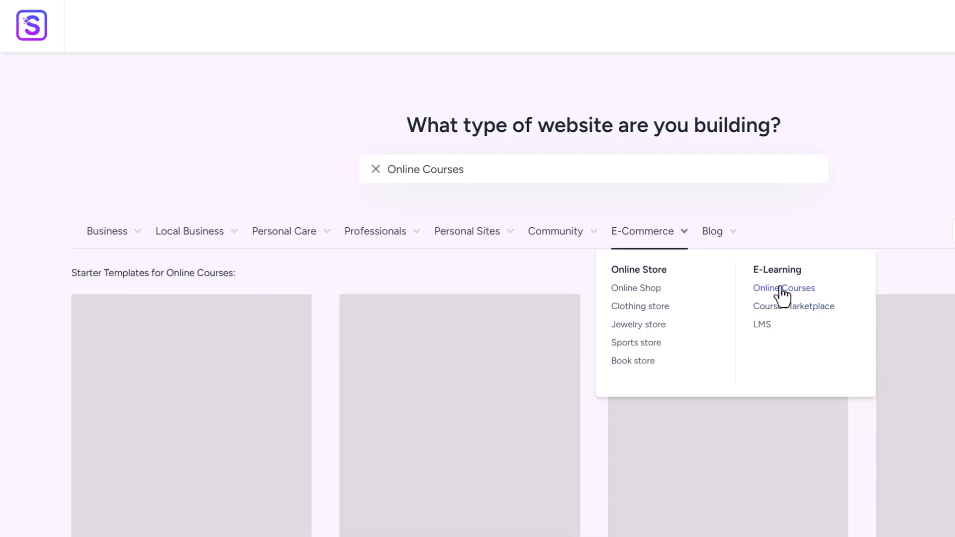
{"action": "scroll", "coordinate": [177, 248], "scroll_direction": "down", "scroll_amount": 2}
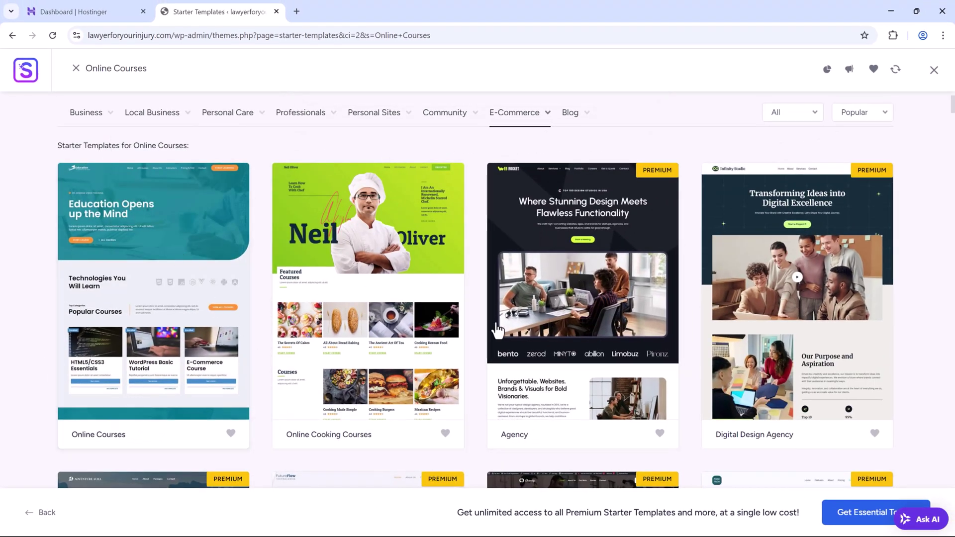
{"action": "scroll", "coordinate": [529, 326], "scroll_direction": "down", "scroll_amount": 3}
{"action": "scroll", "coordinate": [674, 277], "scroll_direction": "down", "scroll_amount": 2}
{"action": "scroll", "coordinate": [560, 301], "scroll_direction": "down", "scroll_amount": 1}
{"action": "scroll", "coordinate": [512, 350], "scroll_direction": "down", "scroll_amount": 1}
{"action": "scroll", "coordinate": [506, 351], "scroll_direction": "up", "scroll_amount": 1}
{"action": "scroll", "coordinate": [505, 352], "scroll_direction": "up", "scroll_amount": 3}
{"action": "scroll", "coordinate": [507, 353], "scroll_direction": "up", "scroll_amount": 2}
{"action": "scroll", "coordinate": [506, 352], "scroll_direction": "up", "scroll_amount": 1}
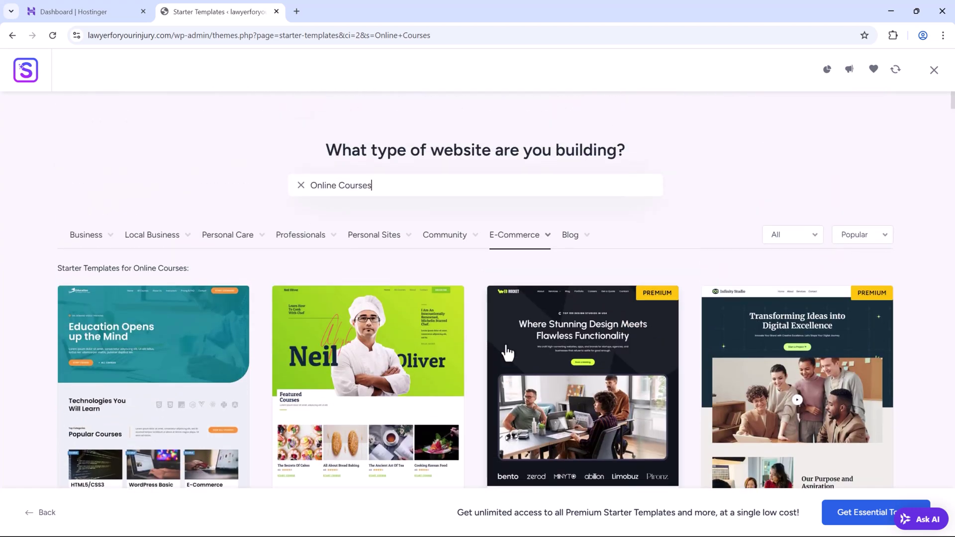
{"action": "mouse_move", "coordinate": [301, 234]}
{"action": "left_click", "coordinate": [282, 310]}
{"action": "scroll", "coordinate": [503, 276], "scroll_direction": "down", "scroll_amount": 2}
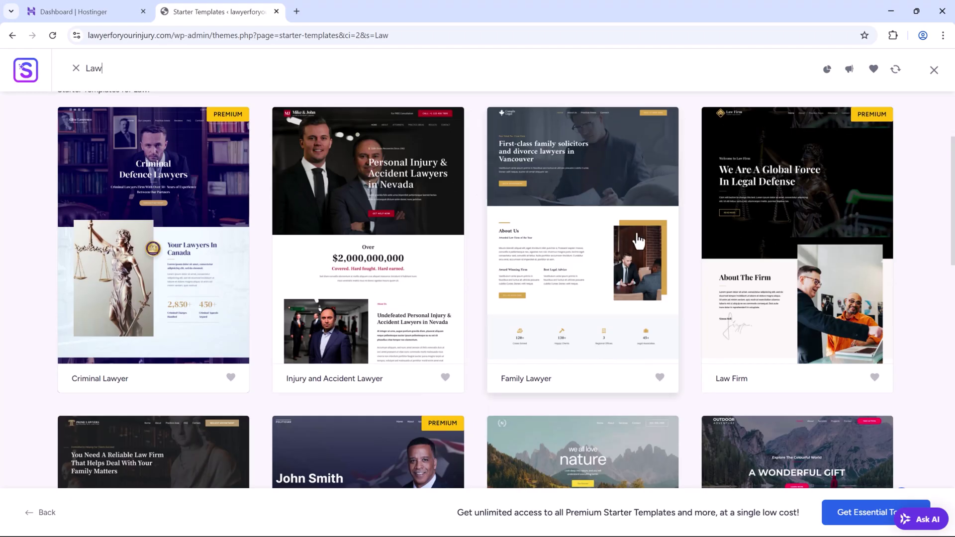
{"action": "scroll", "coordinate": [646, 225], "scroll_direction": "down", "scroll_amount": 1}
{"action": "scroll", "coordinate": [587, 277], "scroll_direction": "down", "scroll_amount": 1}
{"action": "scroll", "coordinate": [314, 298], "scroll_direction": "down", "scroll_amount": 1}
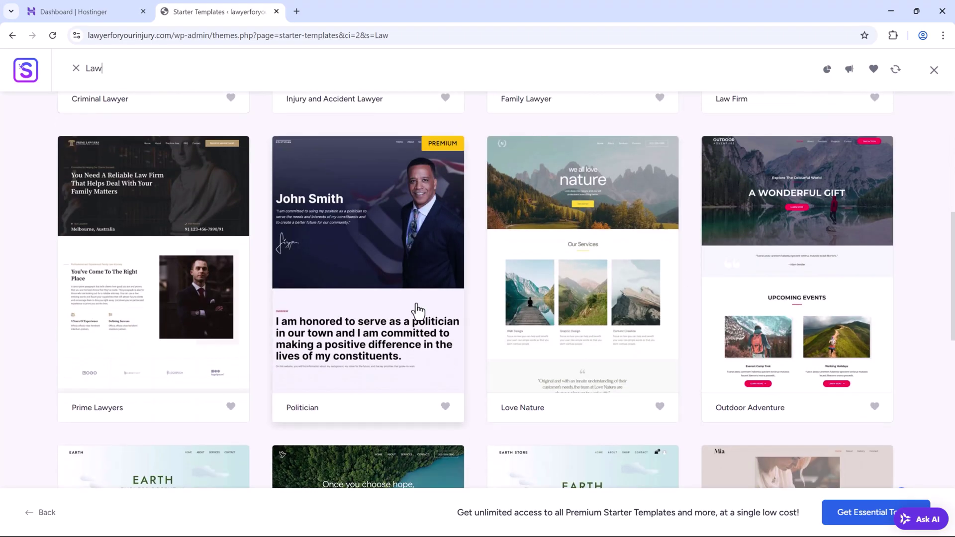
{"action": "scroll", "coordinate": [412, 308], "scroll_direction": "up", "scroll_amount": 1}
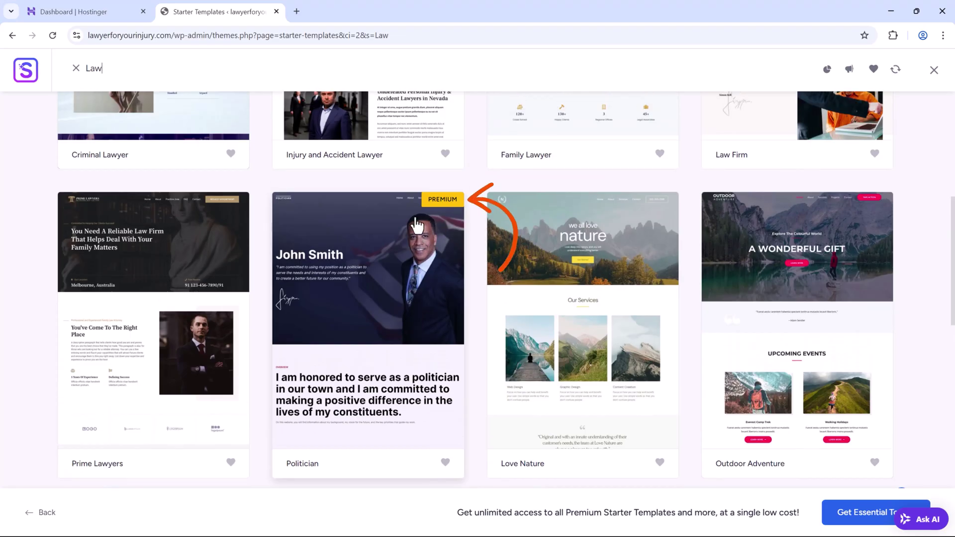
{"action": "scroll", "coordinate": [390, 320], "scroll_direction": "up", "scroll_amount": 1}
{"action": "scroll", "coordinate": [276, 301], "scroll_direction": "up", "scroll_amount": 1}
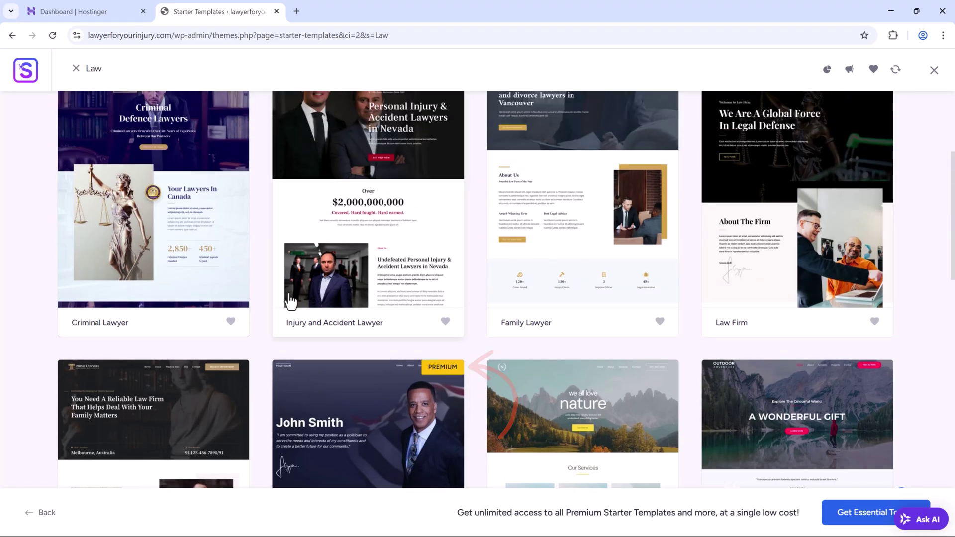
{"action": "scroll", "coordinate": [189, 246], "scroll_direction": "up", "scroll_amount": 1}
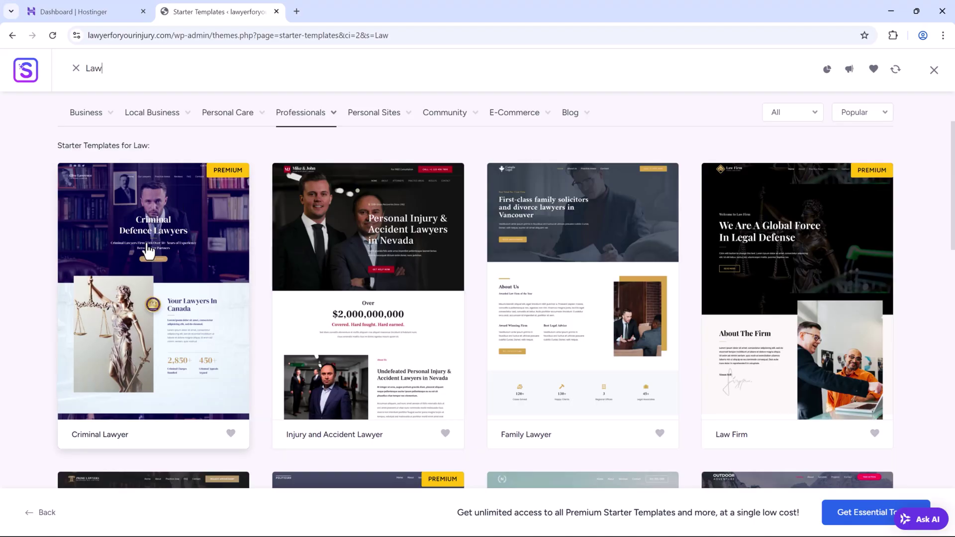
{"action": "scroll", "coordinate": [157, 239], "scroll_direction": "down", "scroll_amount": 1}
{"action": "scroll", "coordinate": [157, 237], "scroll_direction": "down", "scroll_amount": 3}
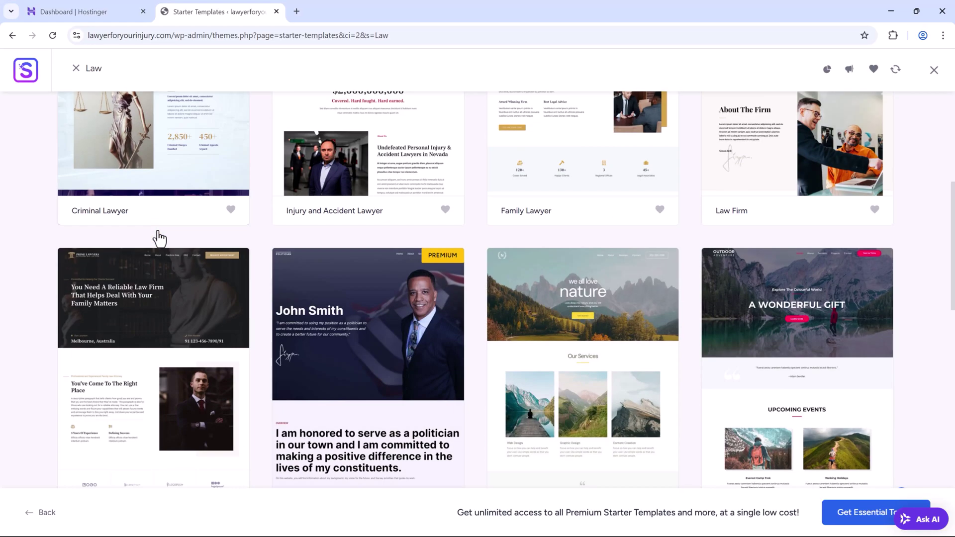
{"action": "scroll", "coordinate": [156, 237], "scroll_direction": "down", "scroll_amount": 3}
{"action": "scroll", "coordinate": [246, 241], "scroll_direction": "down", "scroll_amount": 3}
{"action": "scroll", "coordinate": [249, 241], "scroll_direction": "down", "scroll_amount": 1}
{"action": "scroll", "coordinate": [438, 356], "scroll_direction": "down", "scroll_amount": 4}
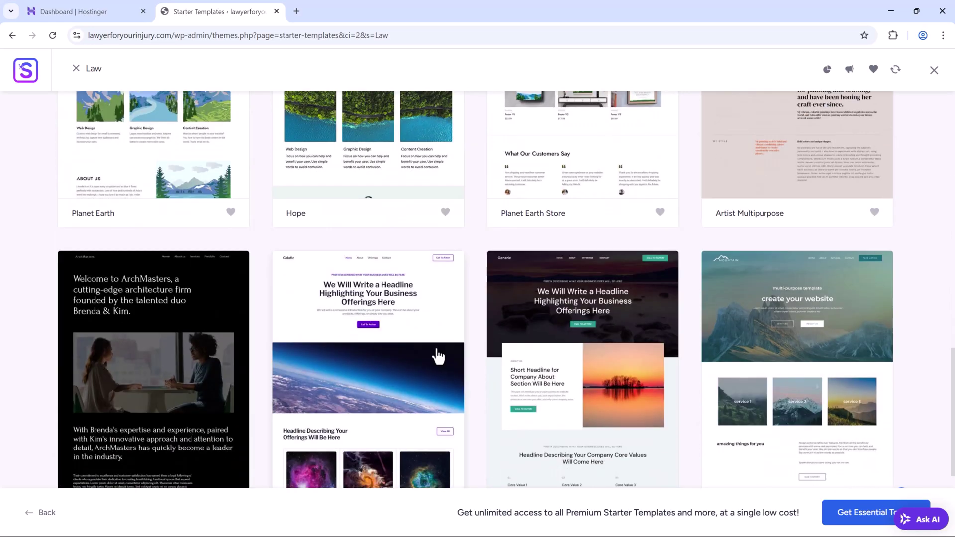
{"action": "scroll", "coordinate": [458, 356], "scroll_direction": "down", "scroll_amount": 2}
{"action": "scroll", "coordinate": [603, 391], "scroll_direction": "up", "scroll_amount": 1}
{"action": "scroll", "coordinate": [597, 392], "scroll_direction": "up", "scroll_amount": 5}
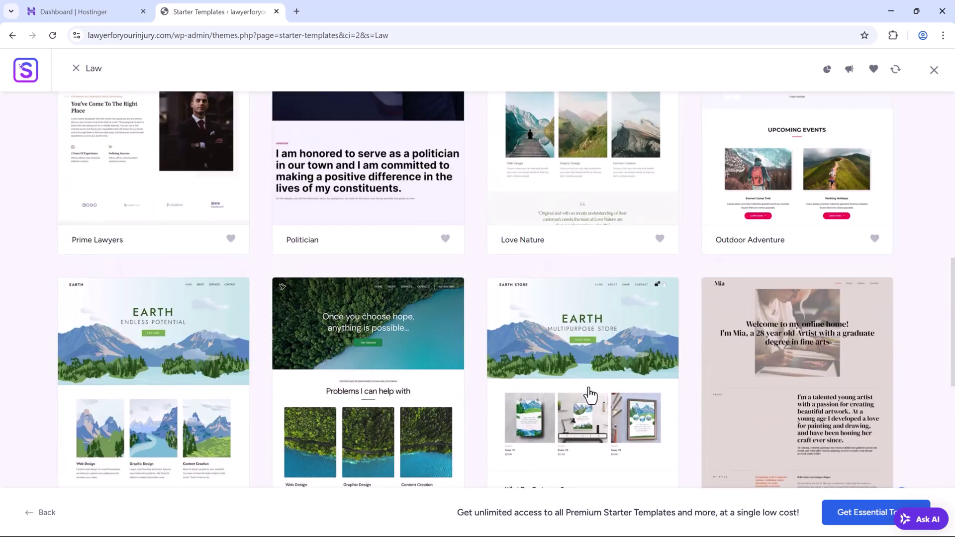
{"action": "scroll", "coordinate": [589, 396], "scroll_direction": "up", "scroll_amount": 10}
{"action": "scroll", "coordinate": [589, 396], "scroll_direction": "up", "scroll_amount": 2}
{"action": "scroll", "coordinate": [448, 343], "scroll_direction": "up", "scroll_amount": 1}
{"action": "scroll", "coordinate": [370, 331], "scroll_direction": "down", "scroll_amount": 4}
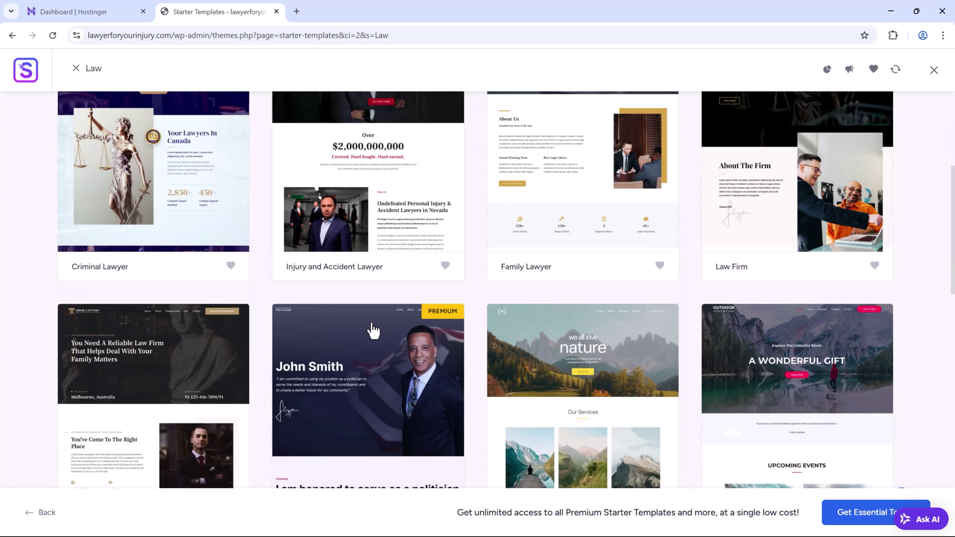
{"action": "scroll", "coordinate": [232, 245], "scroll_direction": "down", "scroll_amount": 2}
{"action": "scroll", "coordinate": [235, 213], "scroll_direction": "up", "scroll_amount": 3}
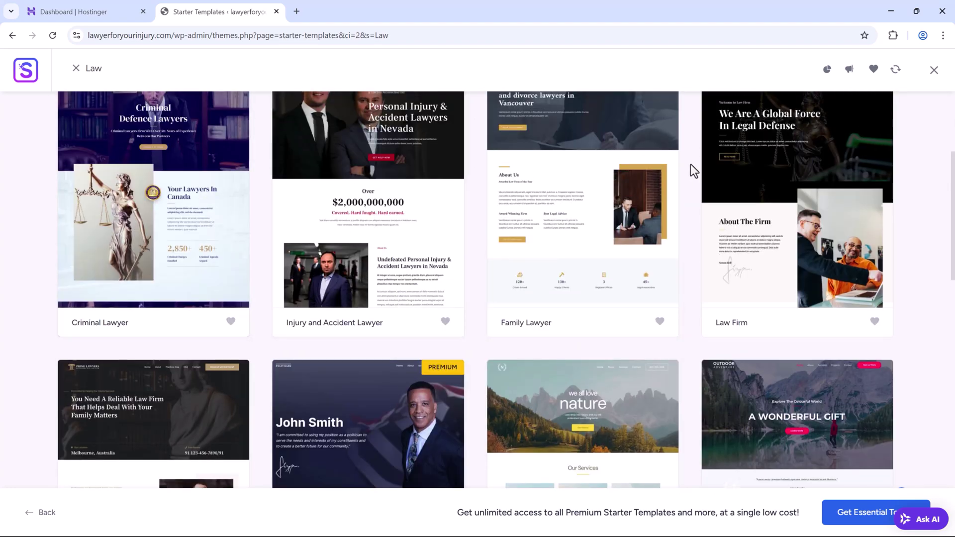
{"action": "scroll", "coordinate": [237, 297], "scroll_direction": "up", "scroll_amount": 2}
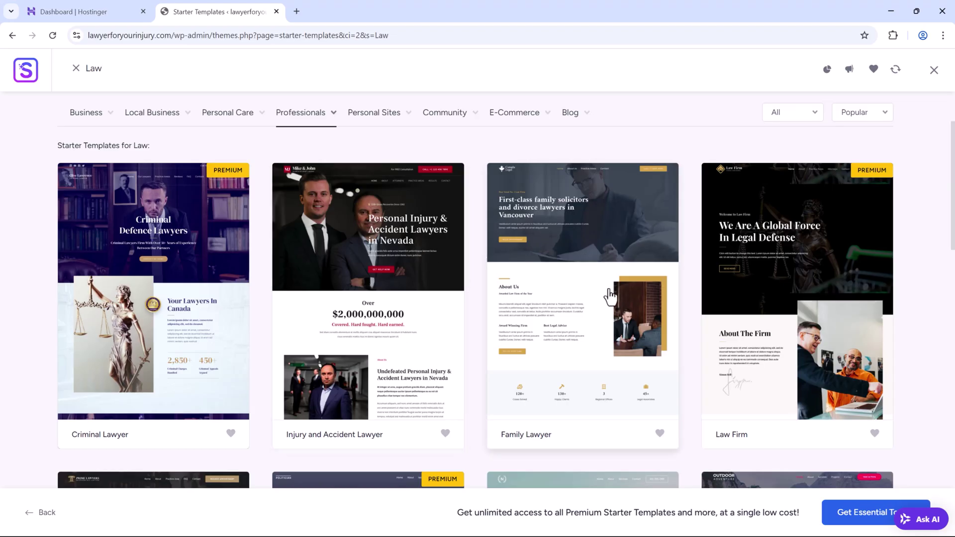
Step: Preview the Family Lawyer template, then close its customisation to return to the Law gallery
{"action": "left_click", "coordinate": [579, 320]}
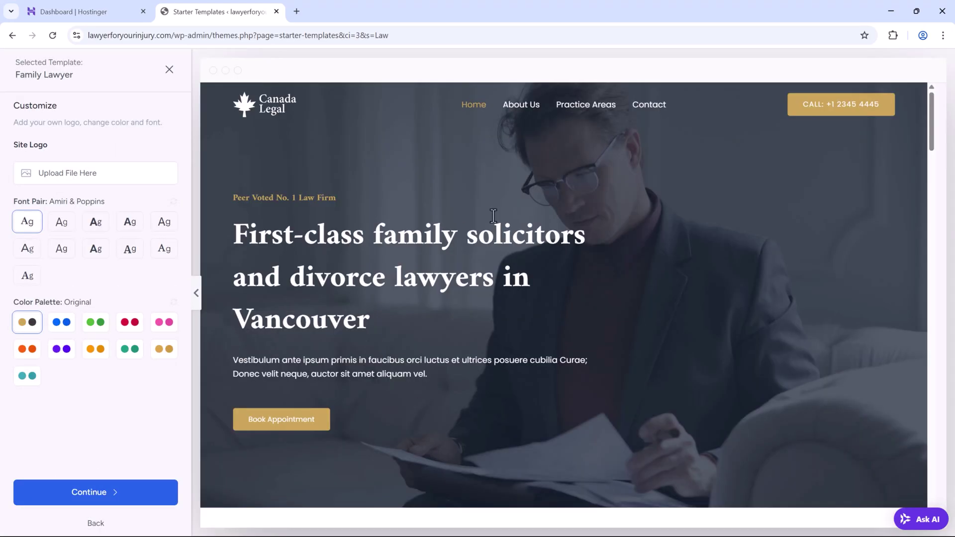
{"action": "scroll", "coordinate": [469, 303], "scroll_direction": "down", "scroll_amount": 3}
{"action": "scroll", "coordinate": [420, 187], "scroll_direction": "down", "scroll_amount": 3}
{"action": "scroll", "coordinate": [310, 279], "scroll_direction": "down", "scroll_amount": 2}
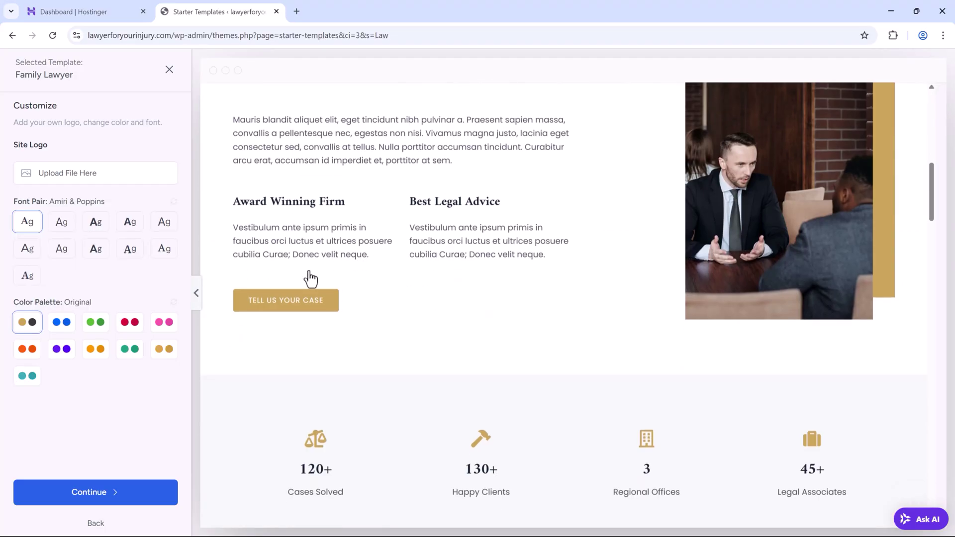
{"action": "left_click", "coordinate": [170, 72]}
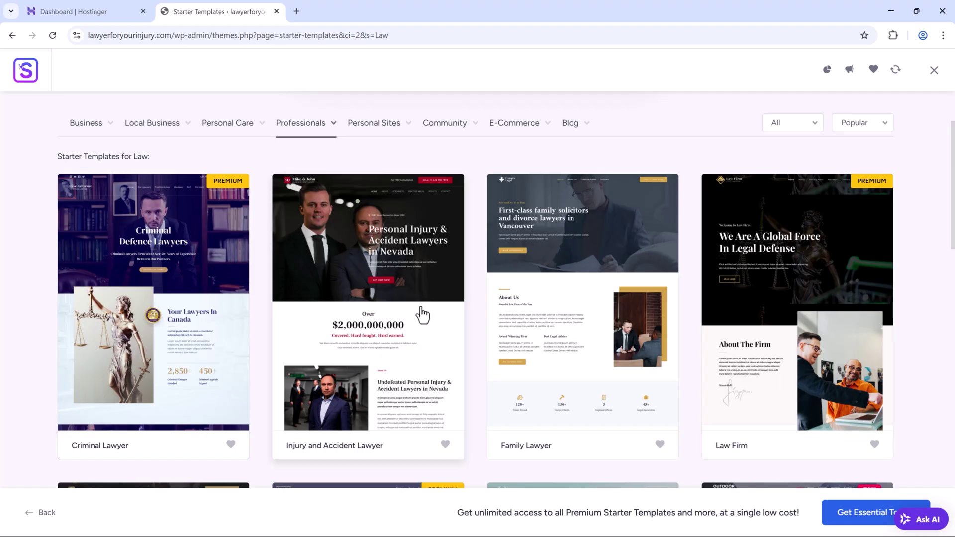
Step: Open the Injury and Accident Lawyer template to customize its Mike & John home page
{"action": "left_click", "coordinate": [413, 314]}
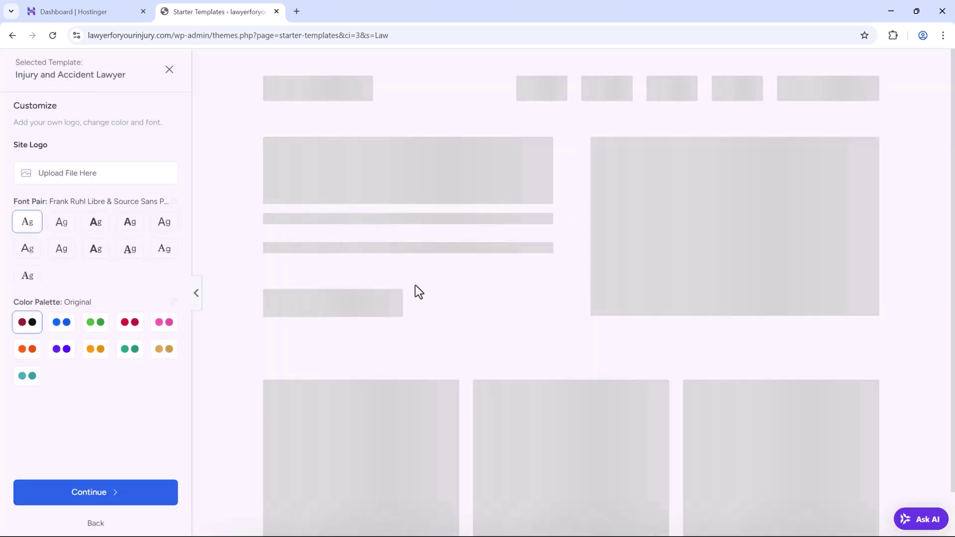
{"action": "scroll", "coordinate": [476, 260], "scroll_direction": "down", "scroll_amount": 4}
{"action": "scroll", "coordinate": [460, 291], "scroll_direction": "down", "scroll_amount": 2}
{"action": "scroll", "coordinate": [449, 326], "scroll_direction": "down", "scroll_amount": 2}
{"action": "scroll", "coordinate": [450, 328], "scroll_direction": "down", "scroll_amount": 2}
{"action": "scroll", "coordinate": [450, 329], "scroll_direction": "down", "scroll_amount": 2}
{"action": "scroll", "coordinate": [454, 366], "scroll_direction": "down", "scroll_amount": 1}
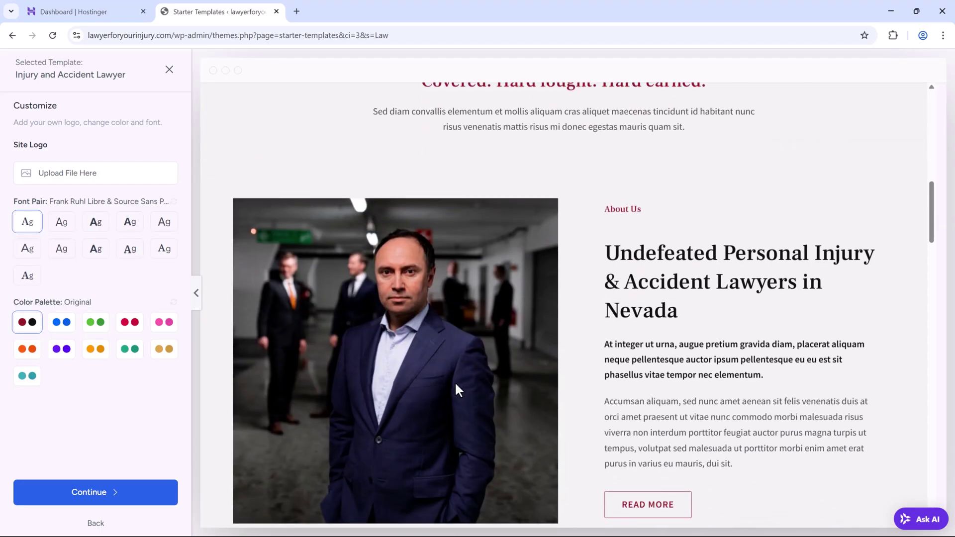
{"action": "scroll", "coordinate": [507, 384], "scroll_direction": "up", "scroll_amount": 3}
{"action": "scroll", "coordinate": [523, 366], "scroll_direction": "up", "scroll_amount": 3}
{"action": "scroll", "coordinate": [447, 347], "scroll_direction": "up", "scroll_amount": 3}
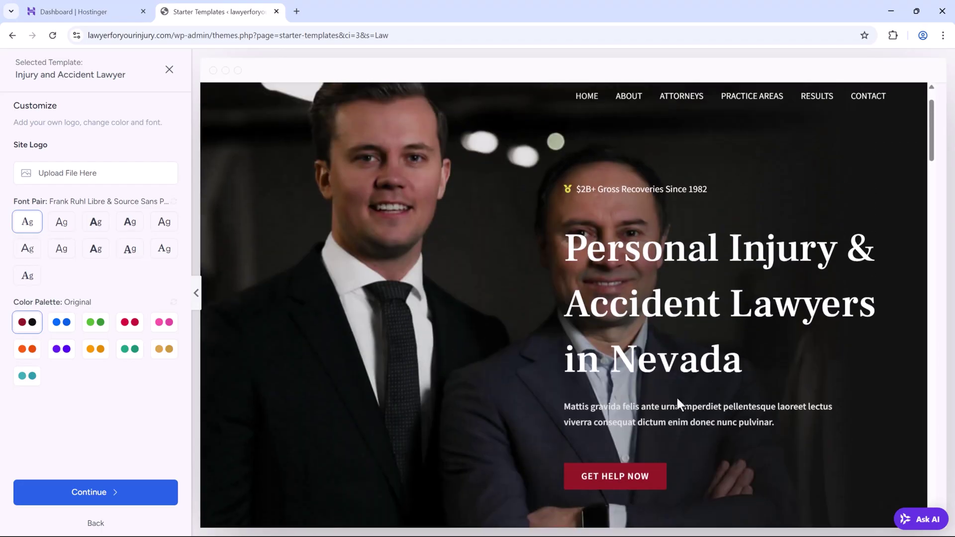
{"action": "scroll", "coordinate": [567, 247], "scroll_direction": "up", "scroll_amount": 1}
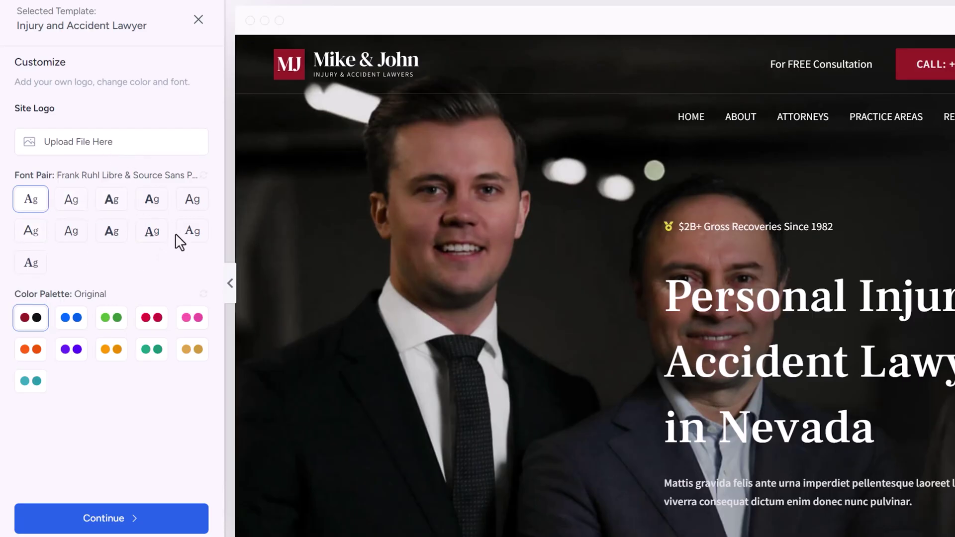
Step: Try Outfit & DM Sans, Crimson Text, Lexend and other font pairs, returning to Frank Ruhl Libre & Source Sans Pro
{"action": "left_click", "coordinate": [67, 212]}
{"action": "left_click", "coordinate": [71, 231]}
{"action": "left_click", "coordinate": [111, 230]}
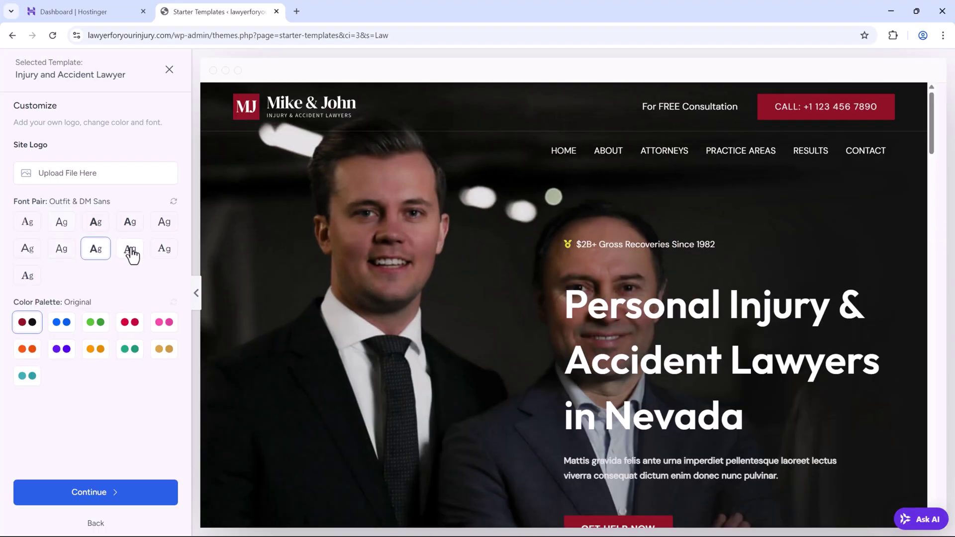
{"action": "left_click", "coordinate": [131, 252]}
{"action": "left_click", "coordinate": [164, 253]}
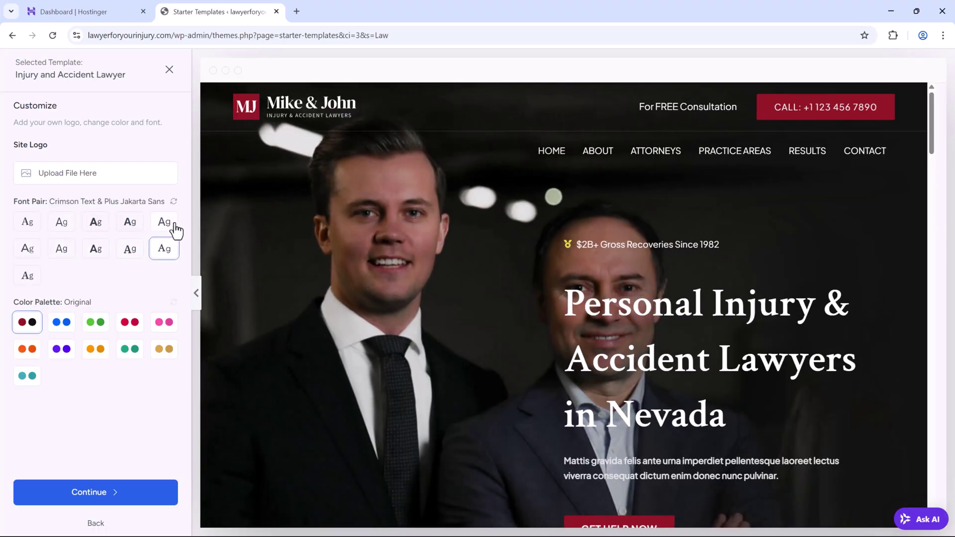
{"action": "left_click", "coordinate": [174, 230]}
{"action": "left_click", "coordinate": [131, 225]}
{"action": "left_click", "coordinate": [99, 229]}
{"action": "left_click", "coordinate": [60, 229]}
{"action": "left_click", "coordinate": [30, 224]}
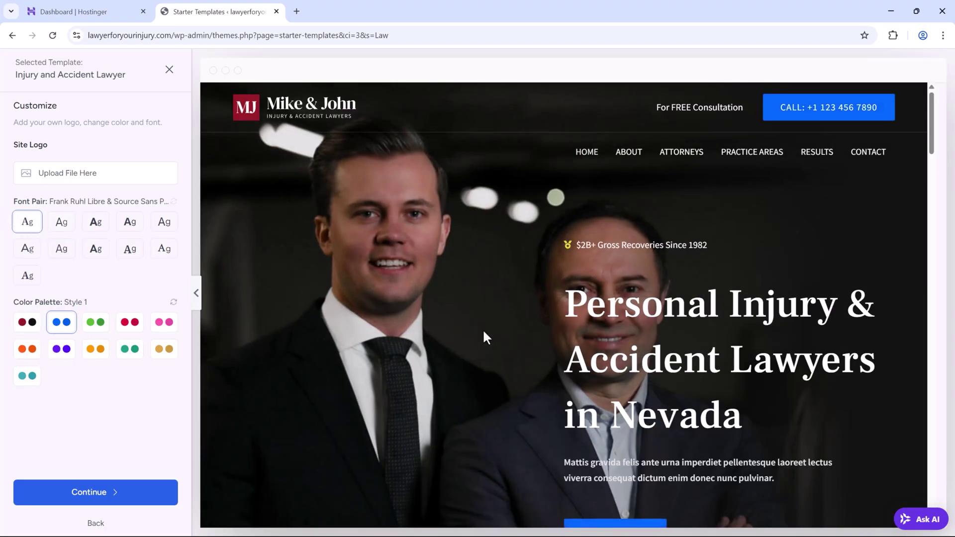
{"action": "scroll", "coordinate": [481, 330], "scroll_direction": "down", "scroll_amount": 5}
Step: Try green, red, pink, purple, orange and teal palettes, then keep blue Style 1 and continue
{"action": "left_click", "coordinate": [96, 326]}
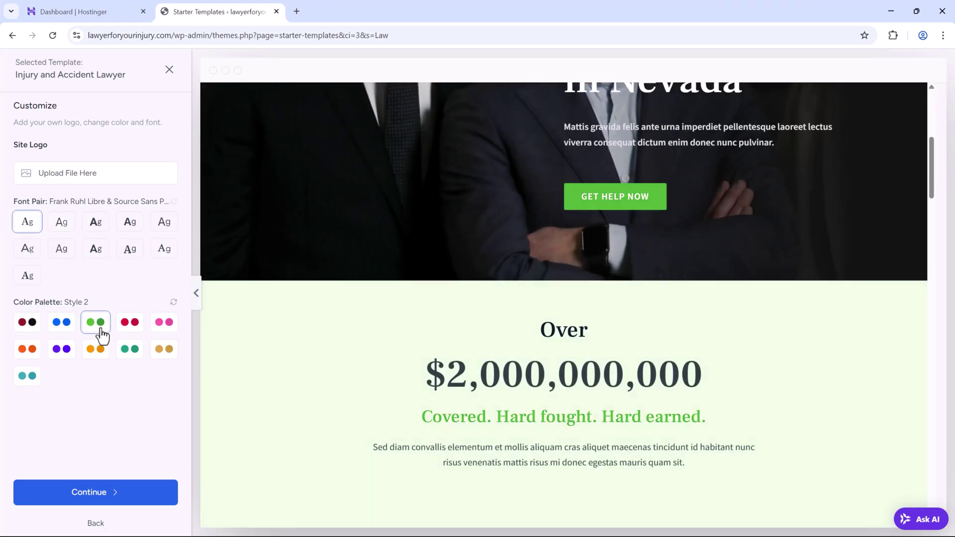
{"action": "left_click", "coordinate": [131, 329]}
{"action": "left_click", "coordinate": [166, 323]}
{"action": "scroll", "coordinate": [315, 317], "scroll_direction": "up", "scroll_amount": 5}
{"action": "scroll", "coordinate": [317, 323], "scroll_direction": "down", "scroll_amount": 2}
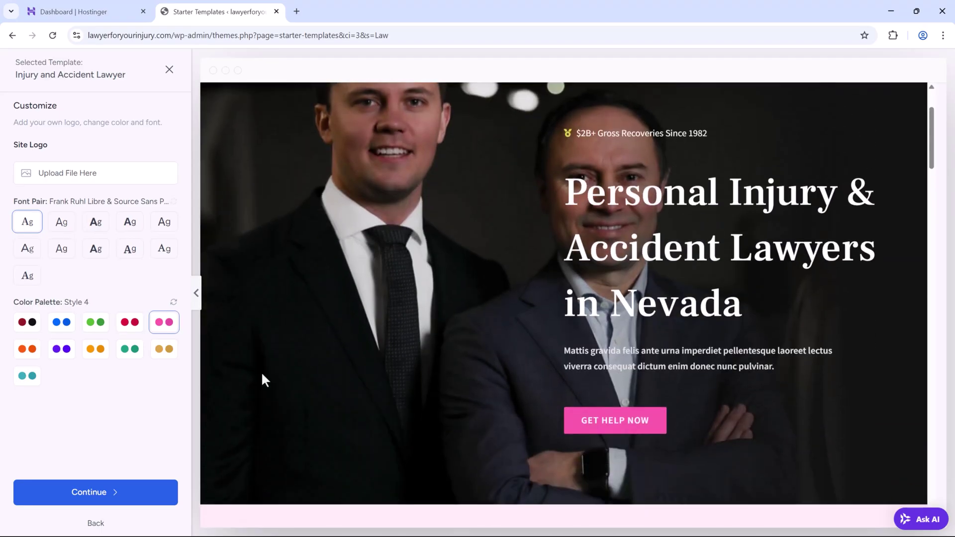
{"action": "left_click", "coordinate": [62, 351]}
{"action": "left_click", "coordinate": [26, 351]}
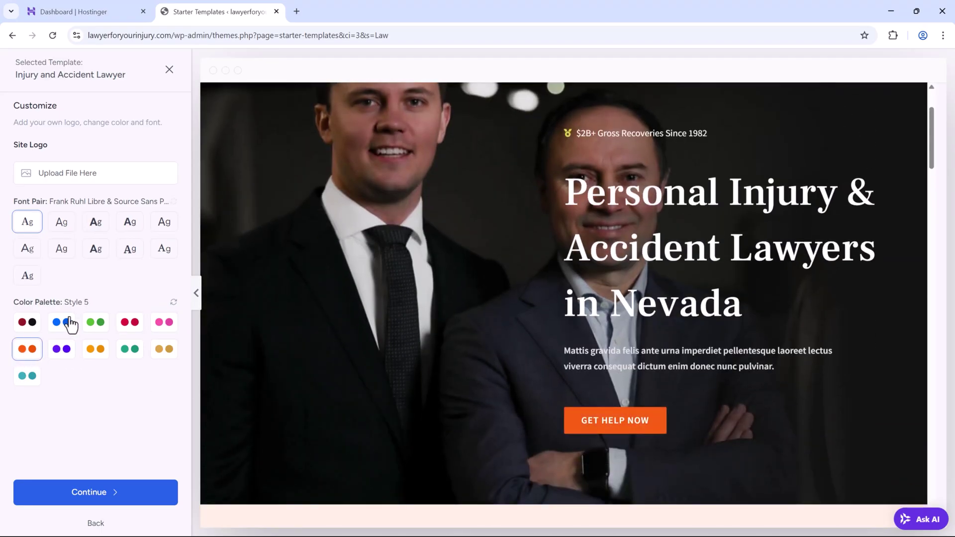
{"action": "left_click", "coordinate": [56, 326]}
{"action": "left_click", "coordinate": [27, 384]}
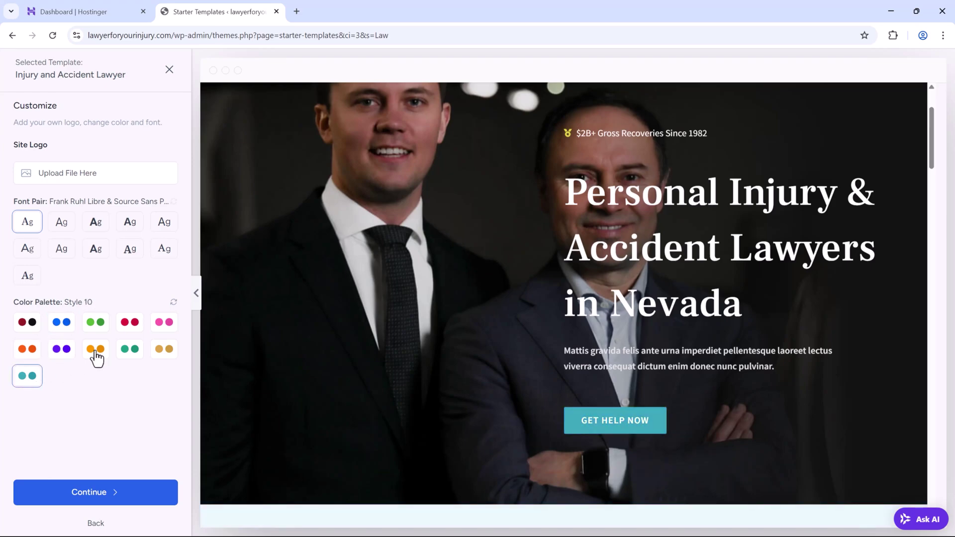
{"action": "scroll", "coordinate": [383, 347], "scroll_direction": "down", "scroll_amount": 5}
{"action": "left_click", "coordinate": [61, 325]}
{"action": "scroll", "coordinate": [480, 352], "scroll_direction": "up", "scroll_amount": 3}
{"action": "scroll", "coordinate": [480, 352], "scroll_direction": "up", "scroll_amount": 2}
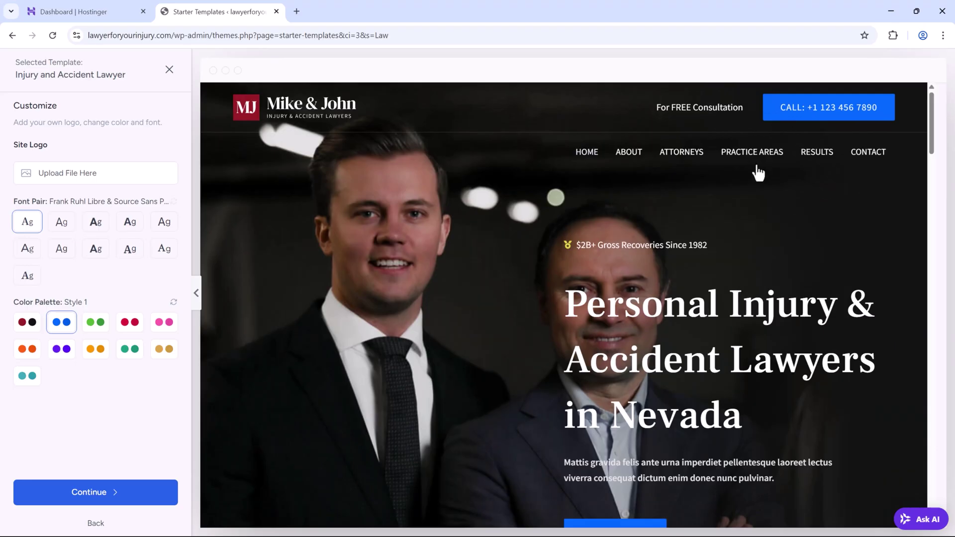
{"action": "left_click", "coordinate": [108, 492]}
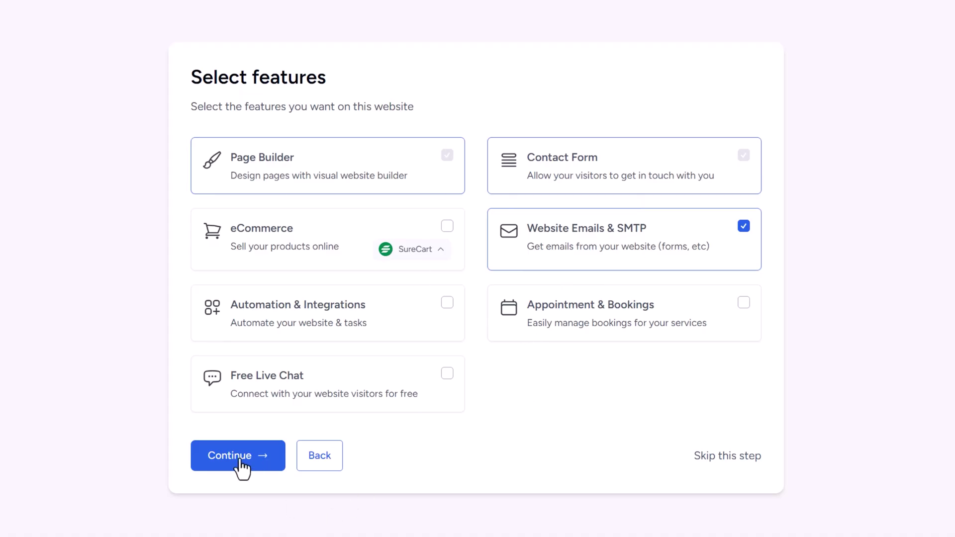
Step: Keep the chosen features, build the website, and highlight part of the tweet message
{"action": "left_click", "coordinate": [264, 465]}
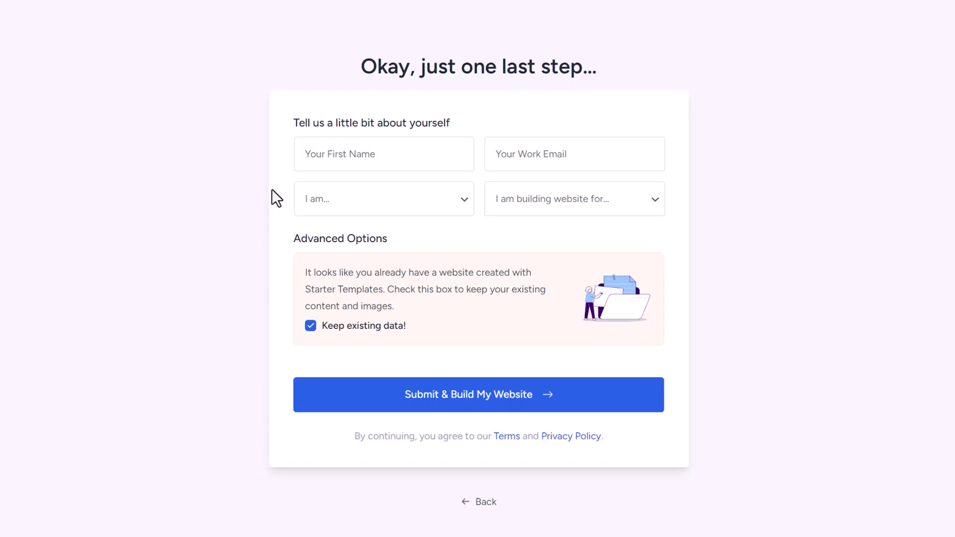
{"action": "left_click", "coordinate": [449, 400]}
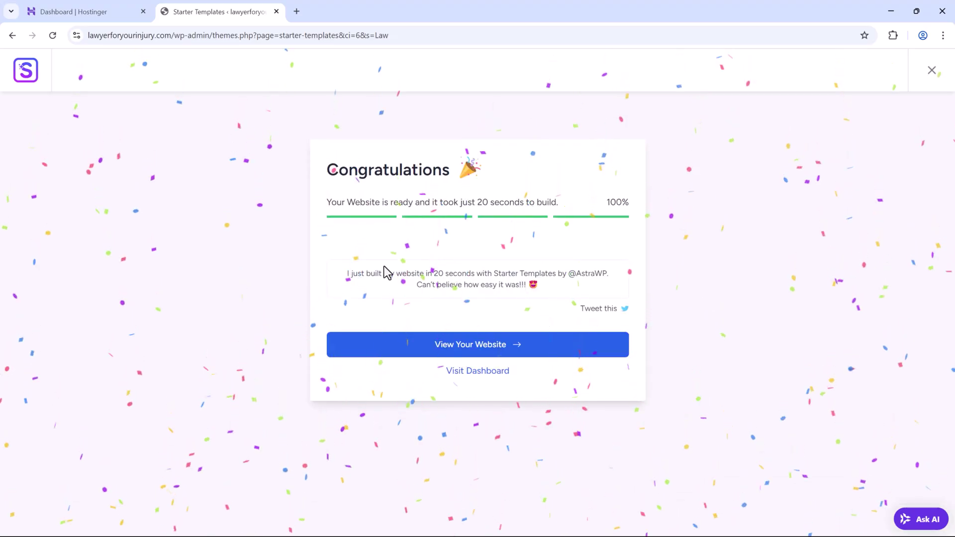
{"action": "left_click_drag", "start_coordinate": [357, 274], "coordinate": [520, 270]}
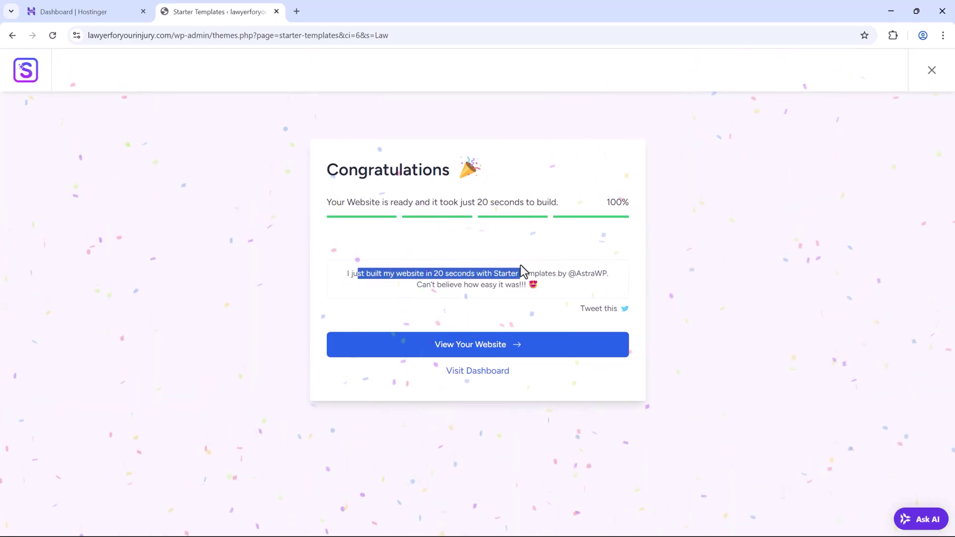
{"action": "left_click", "coordinate": [366, 273]}
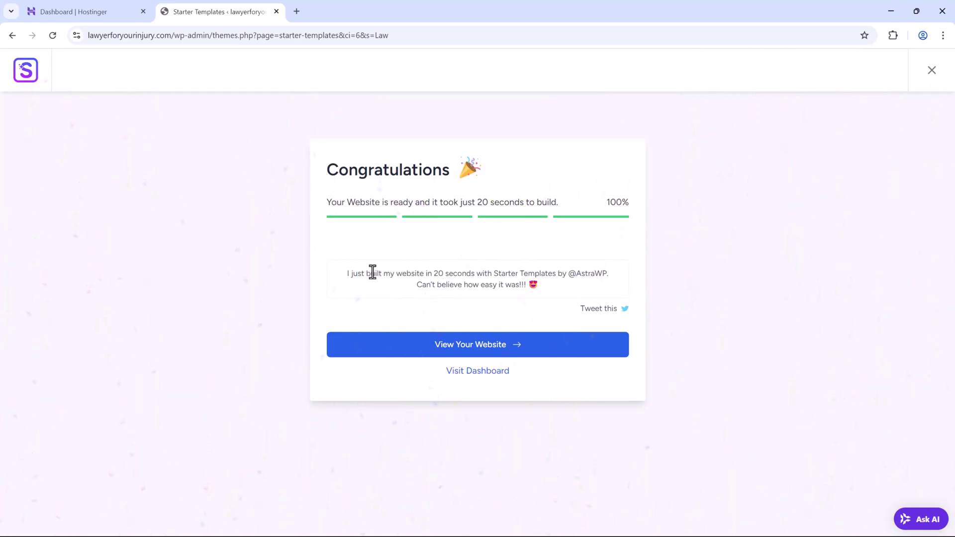
{"action": "left_click_drag", "start_coordinate": [365, 273], "coordinate": [489, 273]}
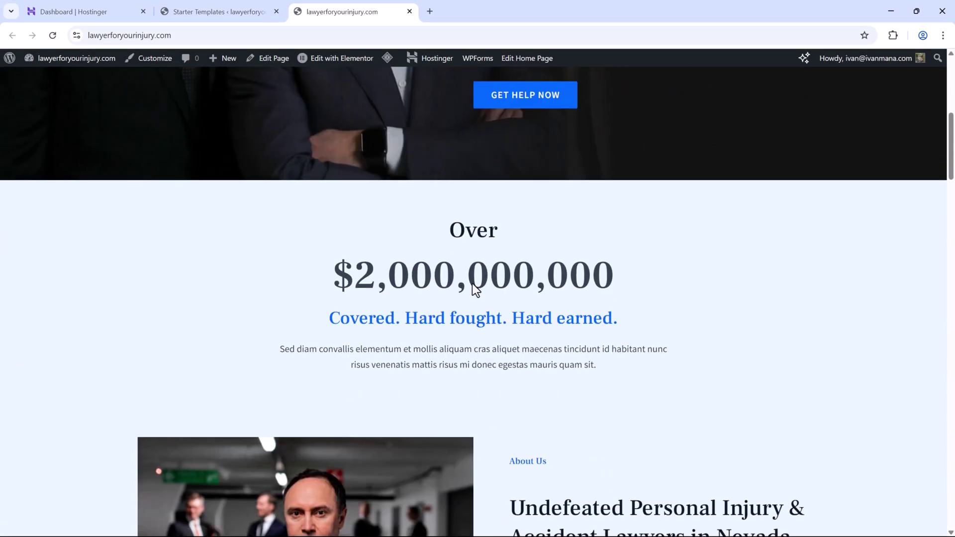
{"action": "scroll", "coordinate": [472, 284], "scroll_direction": "down", "scroll_amount": 3}
{"action": "scroll", "coordinate": [708, 241], "scroll_direction": "down", "scroll_amount": 1}
{"action": "left_click_drag", "start_coordinate": [951, 185], "coordinate": [952, 437]}
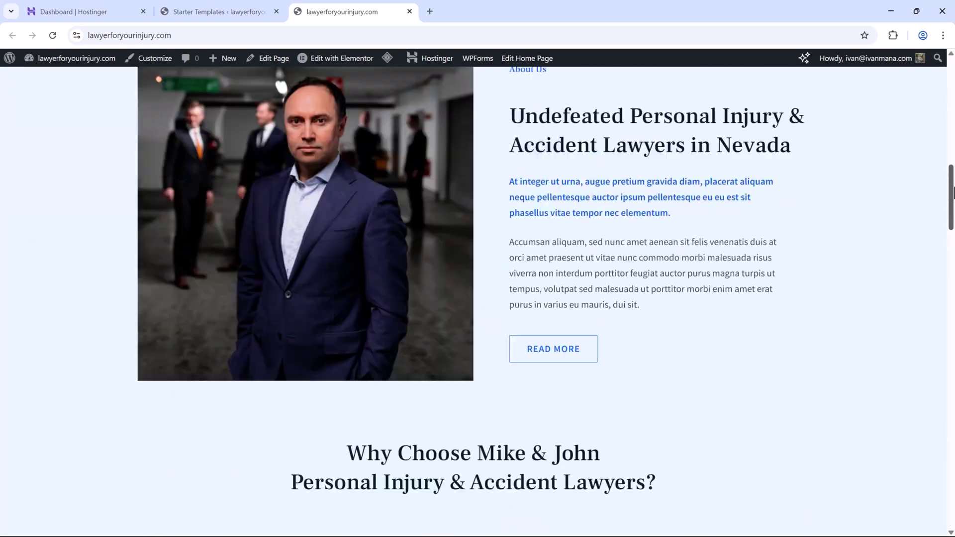
{"action": "left_click_drag", "start_coordinate": [952, 437], "coordinate": [695, 131]}
{"action": "scroll", "coordinate": [482, 152], "scroll_direction": "up", "scroll_amount": 2}
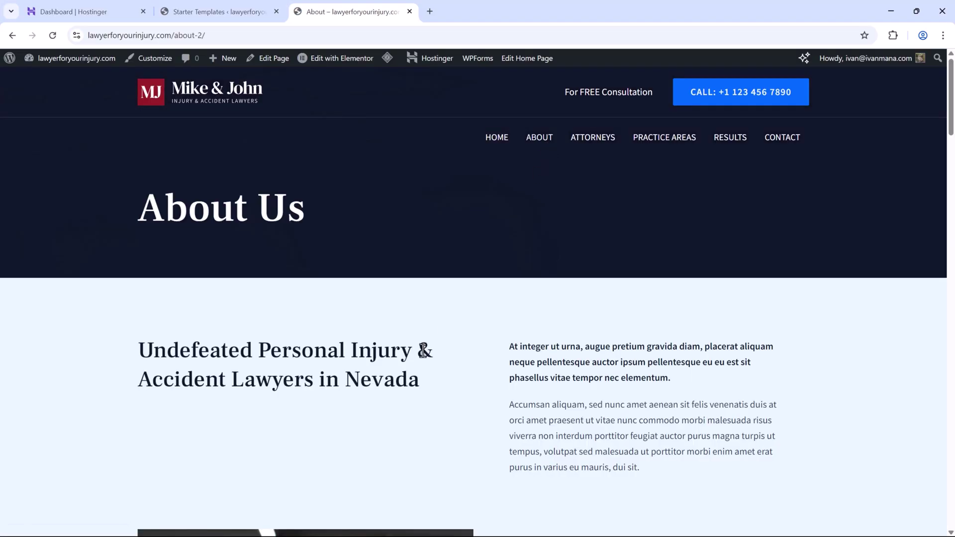
{"action": "scroll", "coordinate": [462, 362], "scroll_direction": "down", "scroll_amount": 2}
{"action": "scroll", "coordinate": [438, 377], "scroll_direction": "down", "scroll_amount": 2}
{"action": "scroll", "coordinate": [474, 341], "scroll_direction": "down", "scroll_amount": 2}
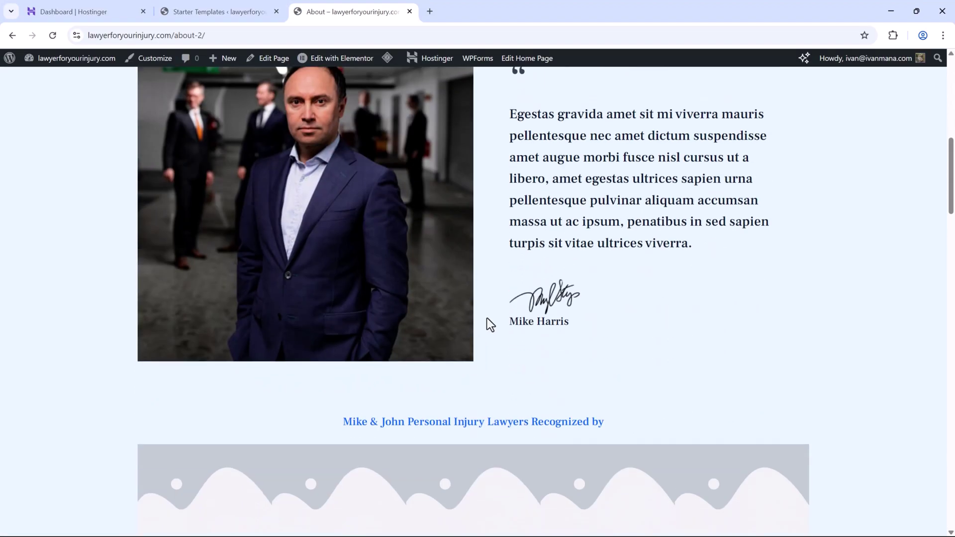
{"action": "scroll", "coordinate": [488, 324], "scroll_direction": "down", "scroll_amount": 2}
{"action": "scroll", "coordinate": [518, 323], "scroll_direction": "down", "scroll_amount": 2}
{"action": "scroll", "coordinate": [455, 347], "scroll_direction": "down", "scroll_amount": 2}
{"action": "scroll", "coordinate": [677, 370], "scroll_direction": "down", "scroll_amount": 1}
{"action": "mouse_move", "coordinate": [951, 276]}
{"action": "left_mouse_down"}
{"action": "mouse_move", "coordinate": [951, 496]}
{"action": "mouse_move", "coordinate": [951, 75]}
{"action": "left_mouse_up"}
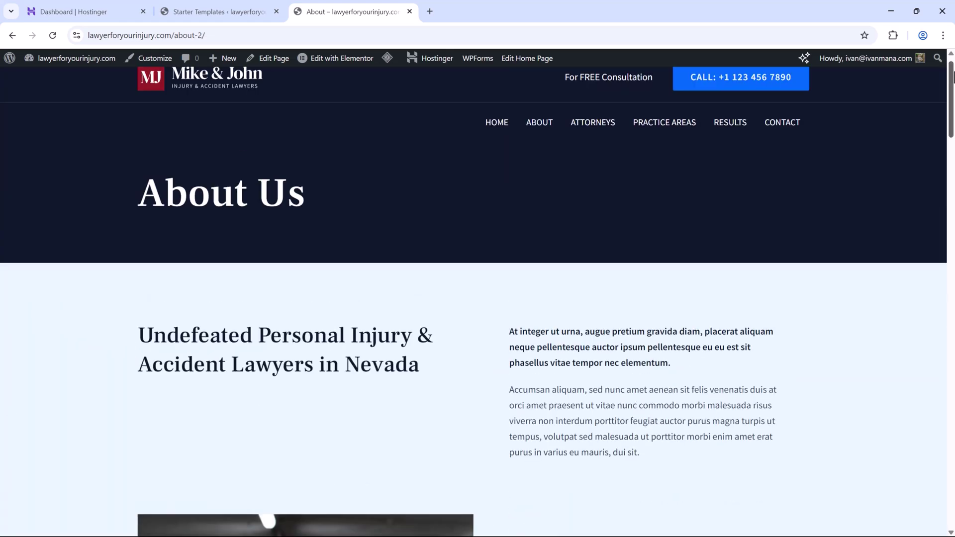
Step: Browse the live site's Attorneys, Case Results and Contact pages
{"action": "left_click", "coordinate": [591, 142]}
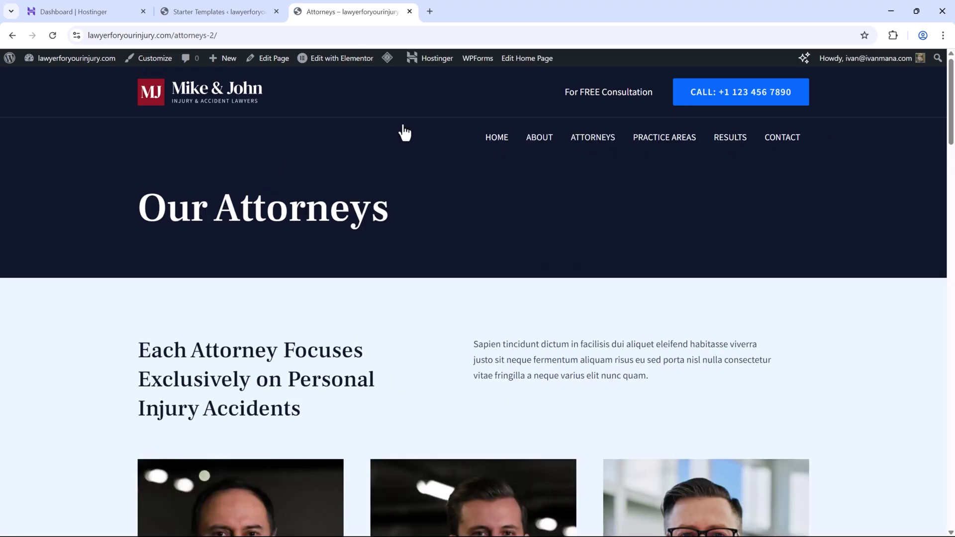
{"action": "scroll", "coordinate": [348, 285], "scroll_direction": "down", "scroll_amount": 2}
{"action": "scroll", "coordinate": [375, 291], "scroll_direction": "down", "scroll_amount": 2}
{"action": "scroll", "coordinate": [376, 287], "scroll_direction": "down", "scroll_amount": 2}
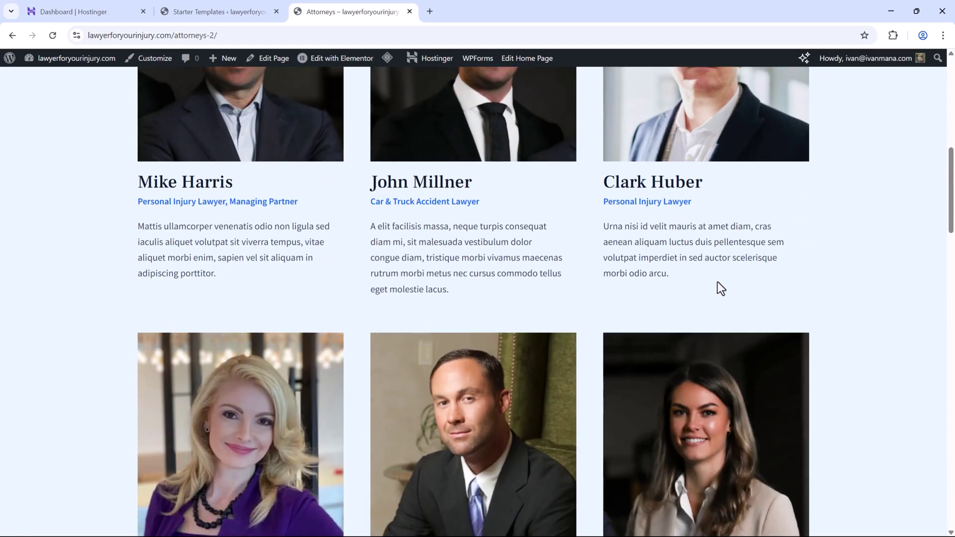
{"action": "scroll", "coordinate": [734, 290], "scroll_direction": "down", "scroll_amount": 2}
{"action": "mouse_move", "coordinate": [953, 224]}
{"action": "left_mouse_down"}
{"action": "mouse_move", "coordinate": [953, 437]}
{"action": "mouse_move", "coordinate": [953, 86]}
{"action": "left_mouse_up"}
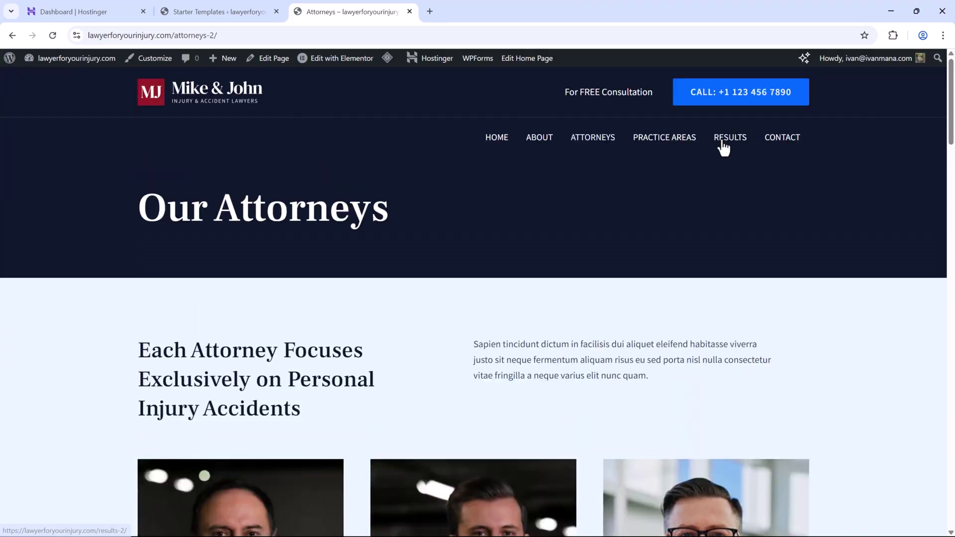
{"action": "left_click", "coordinate": [723, 142]}
{"action": "mouse_move", "coordinate": [947, 123]}
{"action": "left_mouse_down"}
{"action": "mouse_move", "coordinate": [949, 463]}
{"action": "mouse_move", "coordinate": [949, 112]}
{"action": "left_mouse_up"}
{"action": "left_click", "coordinate": [775, 137]}
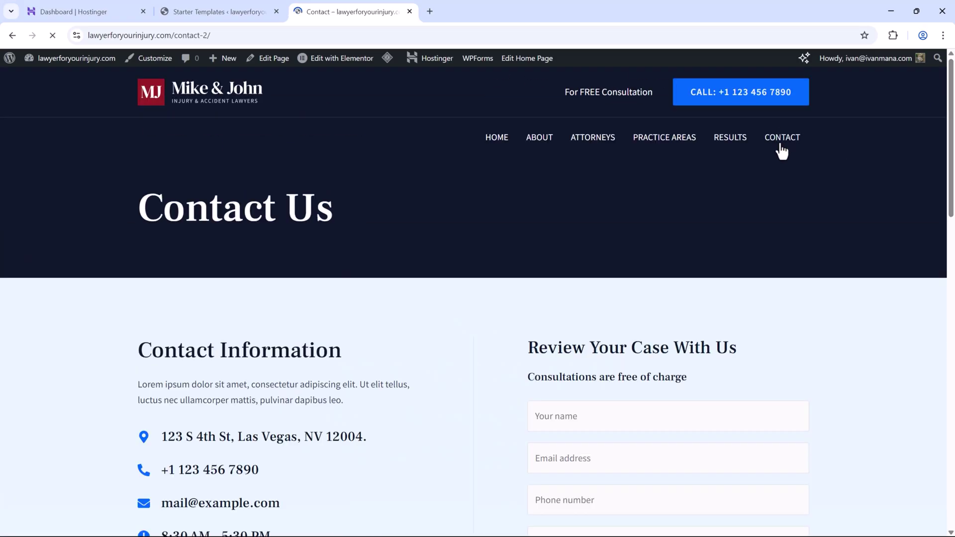
{"action": "scroll", "coordinate": [558, 284], "scroll_direction": "down", "scroll_amount": 2}
{"action": "scroll", "coordinate": [537, 290], "scroll_direction": "up", "scroll_amount": 2}
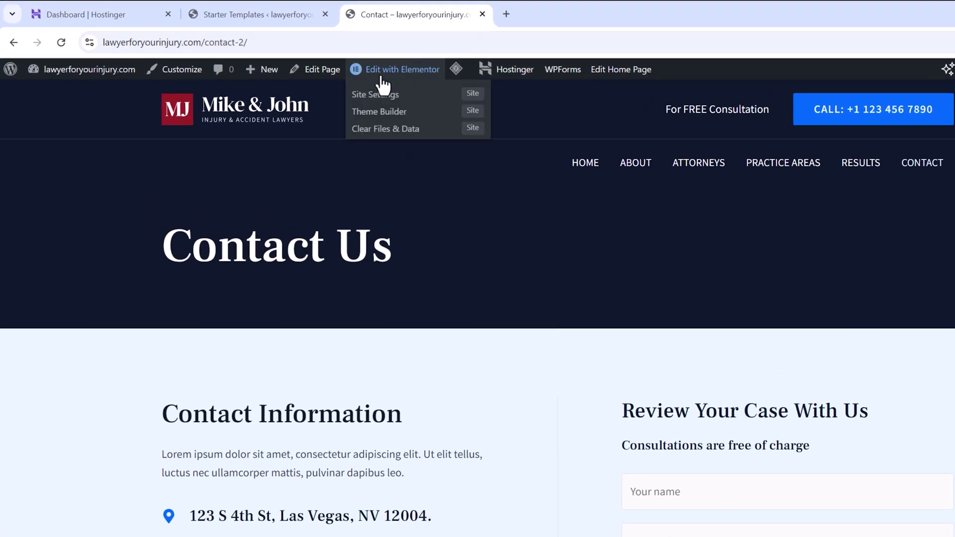
Step: Revisit the Attorneys page, then go from the Congratulations screen to the Dashboard
{"action": "left_click", "coordinate": [696, 172]}
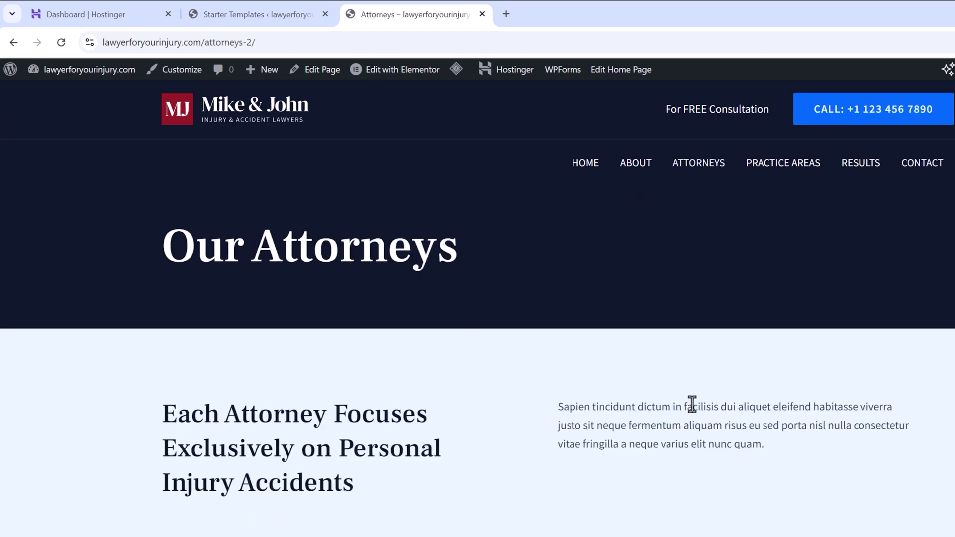
{"action": "mouse_move", "coordinate": [402, 69]}
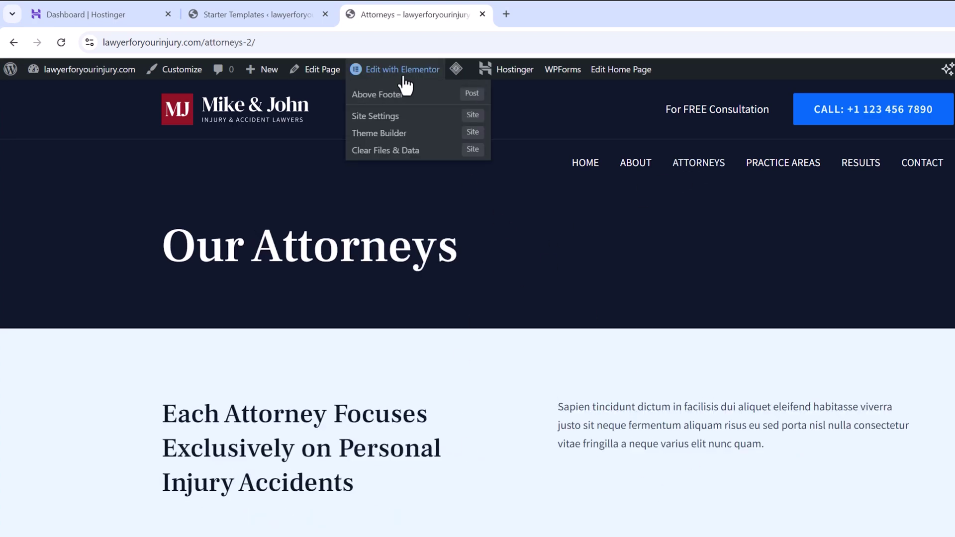
{"action": "left_click", "coordinate": [258, 11]}
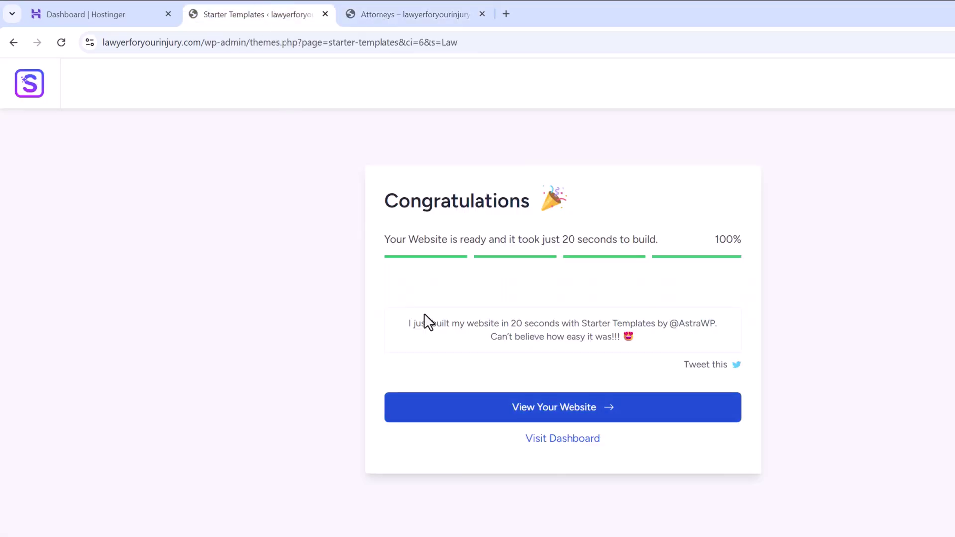
{"action": "left_click", "coordinate": [590, 442]}
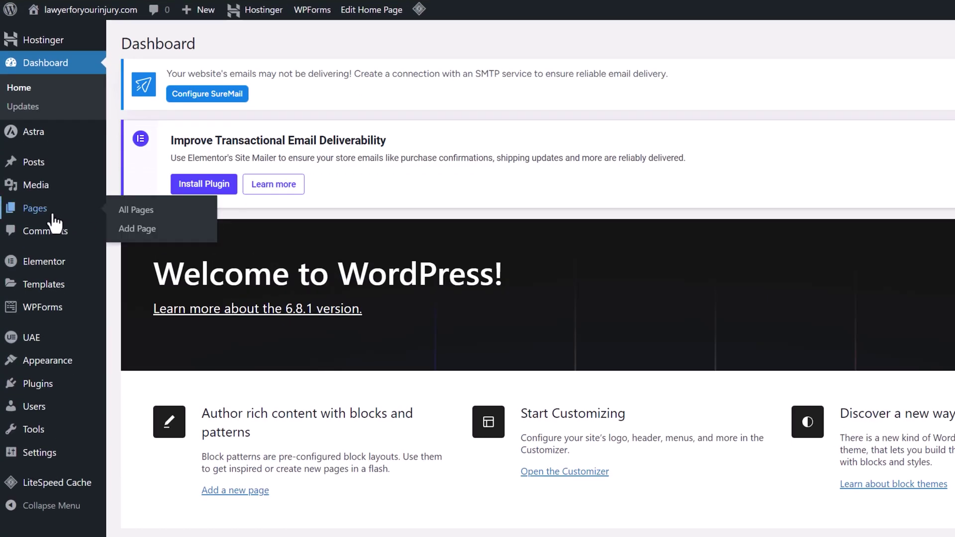
Step: Open the site's Pages list and load the home page
{"action": "left_click", "coordinate": [50, 212]}
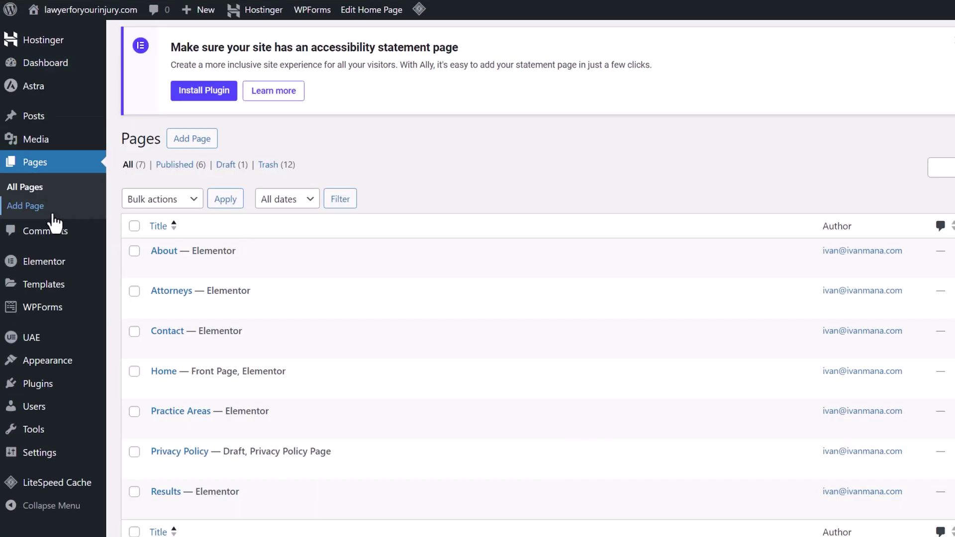
{"action": "scroll", "coordinate": [256, 512], "scroll_direction": "down", "scroll_amount": 1}
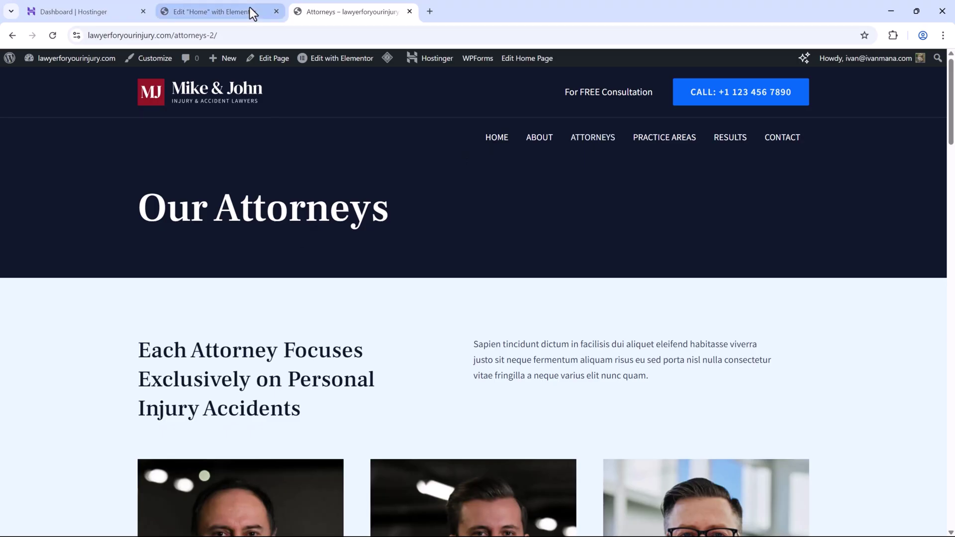
{"action": "left_click", "coordinate": [496, 137]}
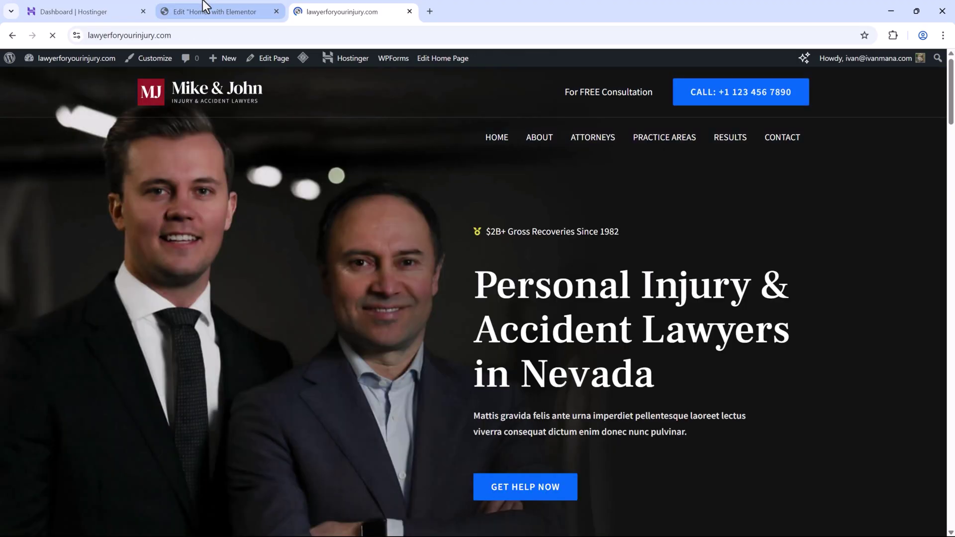
Step: Change the hero heading to New York and select the old paragraph text for replacement
{"action": "left_click", "coordinate": [203, 9]}
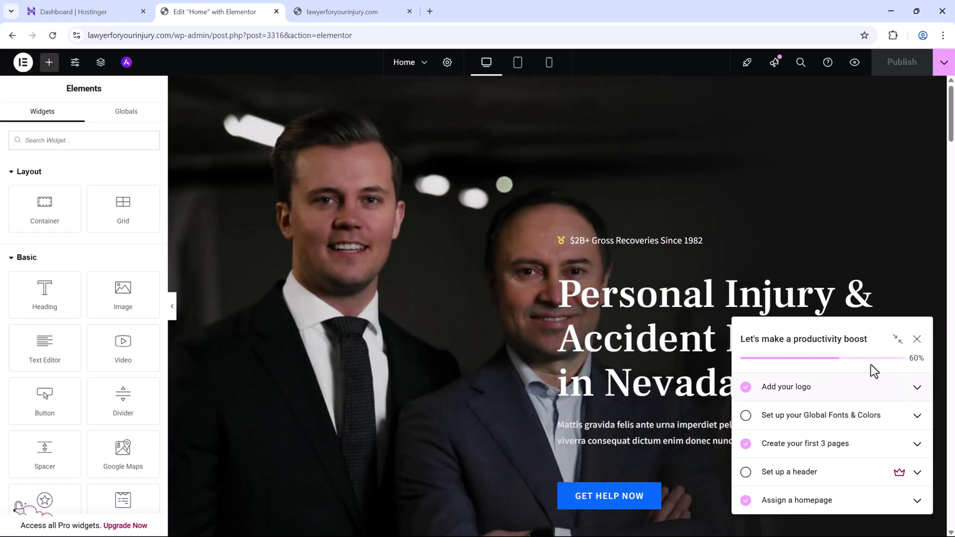
{"action": "scroll", "coordinate": [597, 246], "scroll_direction": "down", "scroll_amount": 2}
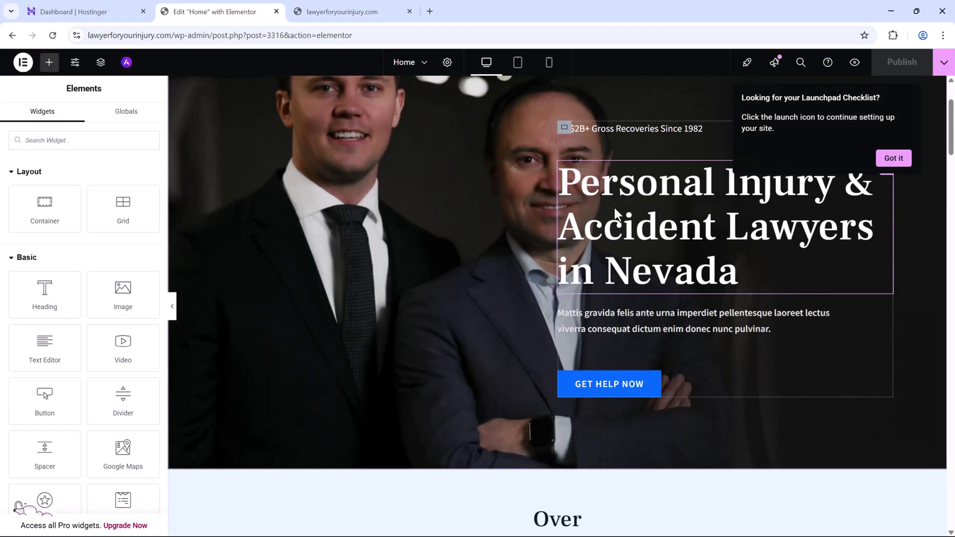
{"action": "left_click", "coordinate": [614, 207]}
{"action": "left_click", "coordinate": [895, 158]}
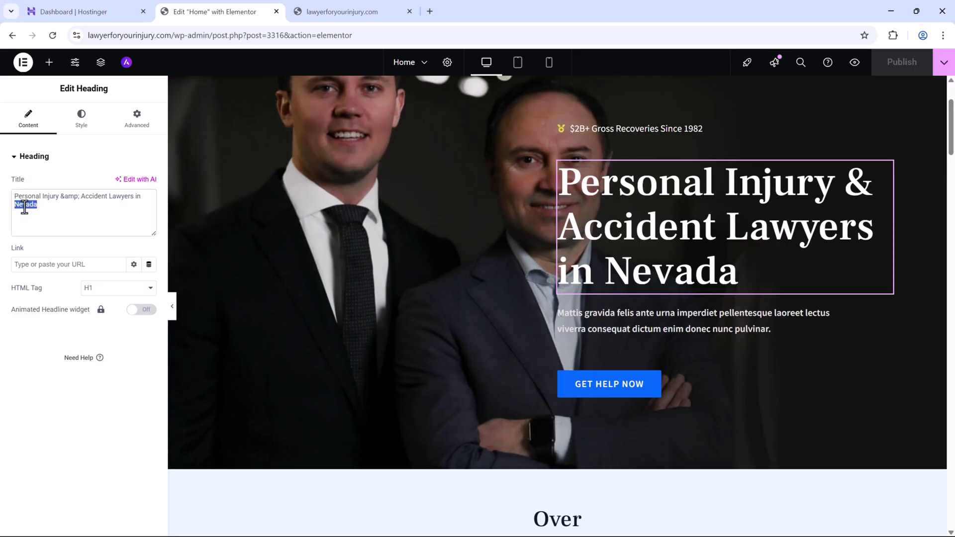
{"action": "type", "text": "New York"}
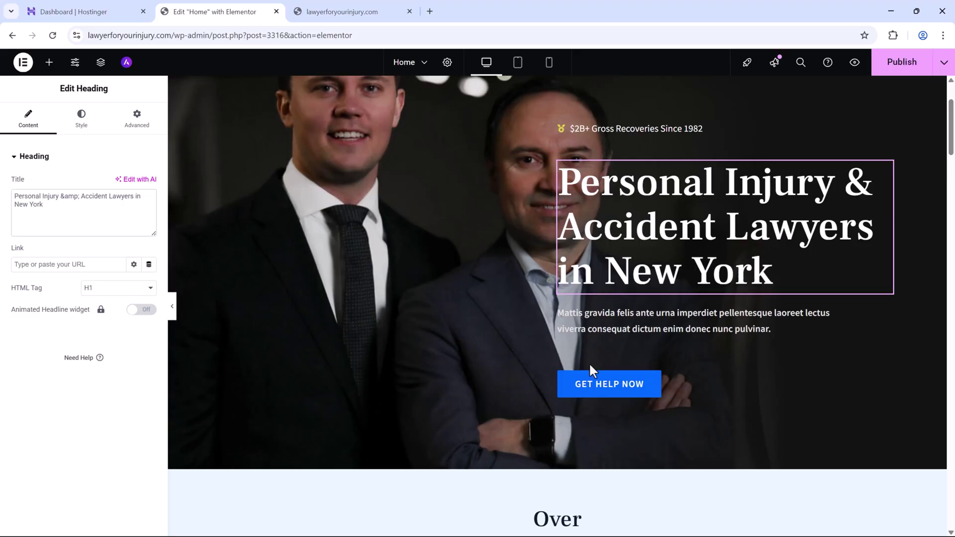
{"action": "left_click", "coordinate": [603, 316]}
{"action": "left_click_drag", "start_coordinate": [60, 326], "coordinate": [10, 280]}
{"action": "type", "text": "We will work for you undil you get results"}
{"action": "scroll", "coordinate": [406, 267], "scroll_direction": "up", "scroll_amount": 2}
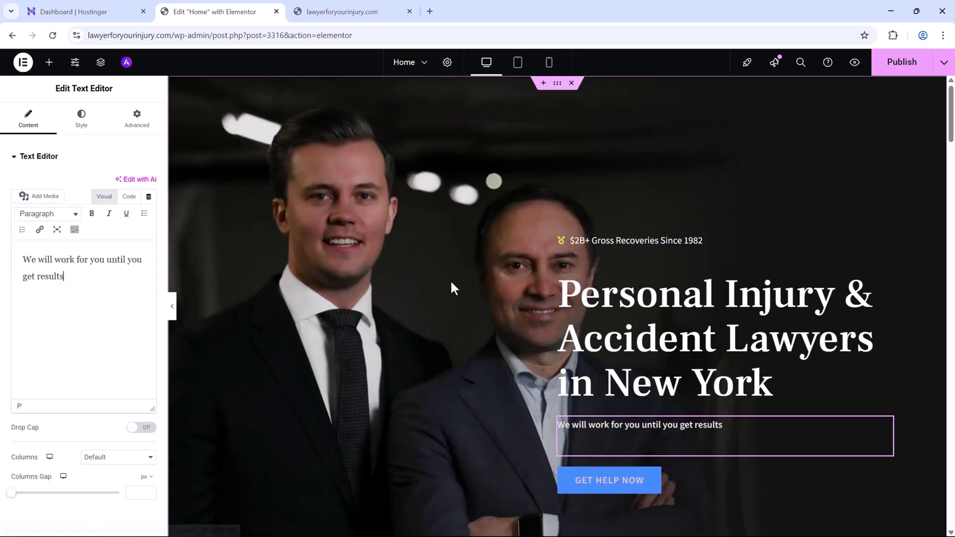
{"action": "left_click", "coordinate": [557, 83]}
{"action": "left_click", "coordinate": [80, 124]}
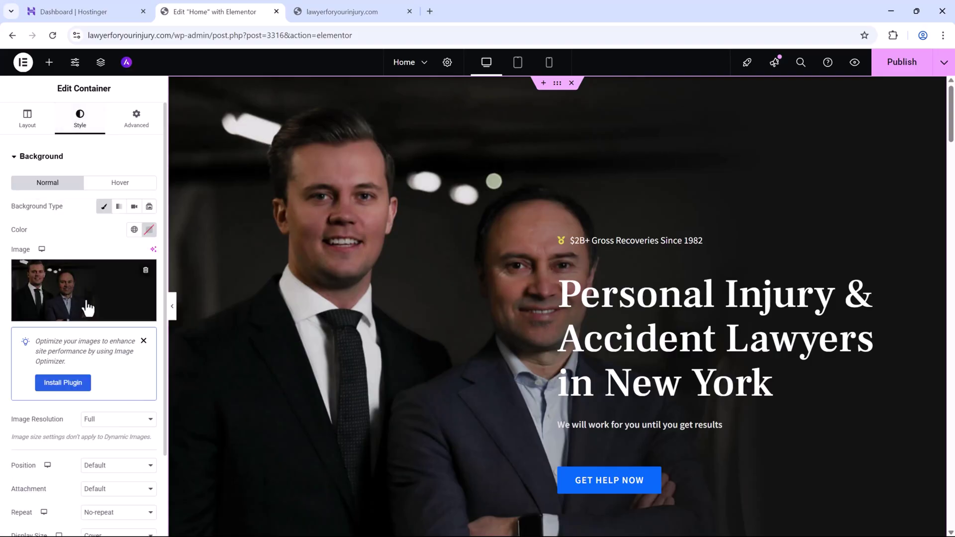
{"action": "left_click", "coordinate": [99, 304]}
{"action": "left_click", "coordinate": [533, 279]}
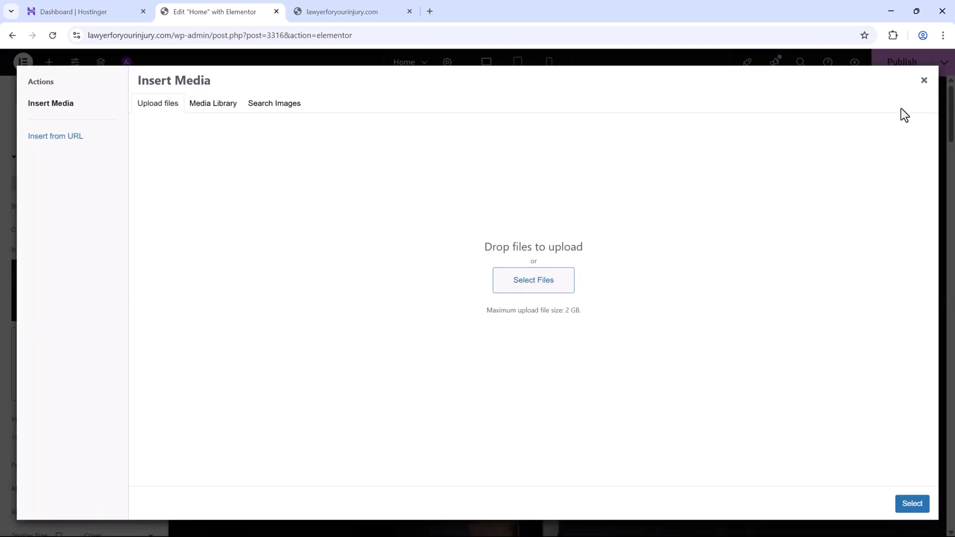
{"action": "left_click", "coordinate": [924, 83]}
{"action": "scroll", "coordinate": [449, 330], "scroll_direction": "down", "scroll_amount": 1}
{"action": "scroll", "coordinate": [451, 320], "scroll_direction": "down", "scroll_amount": 2}
{"action": "scroll", "coordinate": [451, 321], "scroll_direction": "down", "scroll_amount": 2}
{"action": "left_click", "coordinate": [496, 277]}
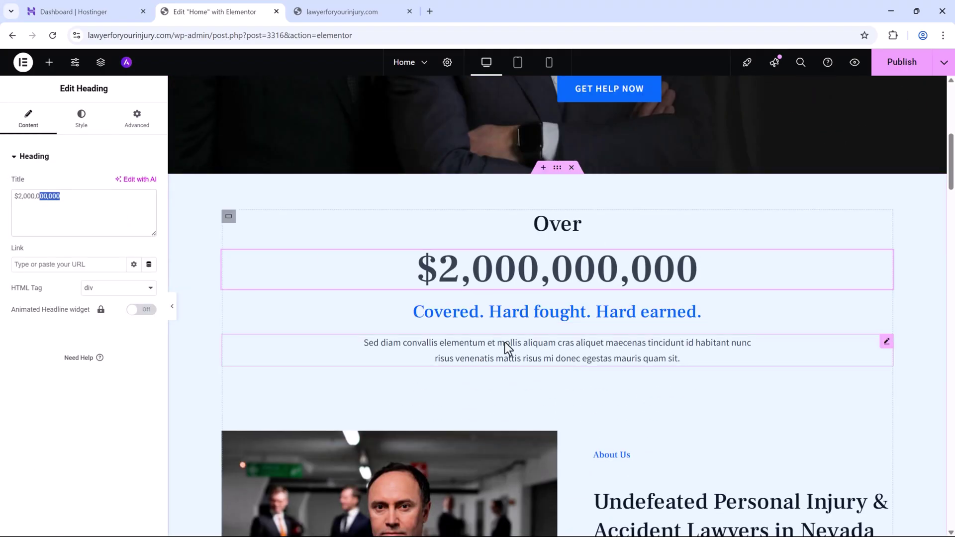
{"action": "scroll", "coordinate": [557, 318], "scroll_direction": "down", "scroll_amount": 1}
{"action": "scroll", "coordinate": [557, 319], "scroll_direction": "down", "scroll_amount": 1}
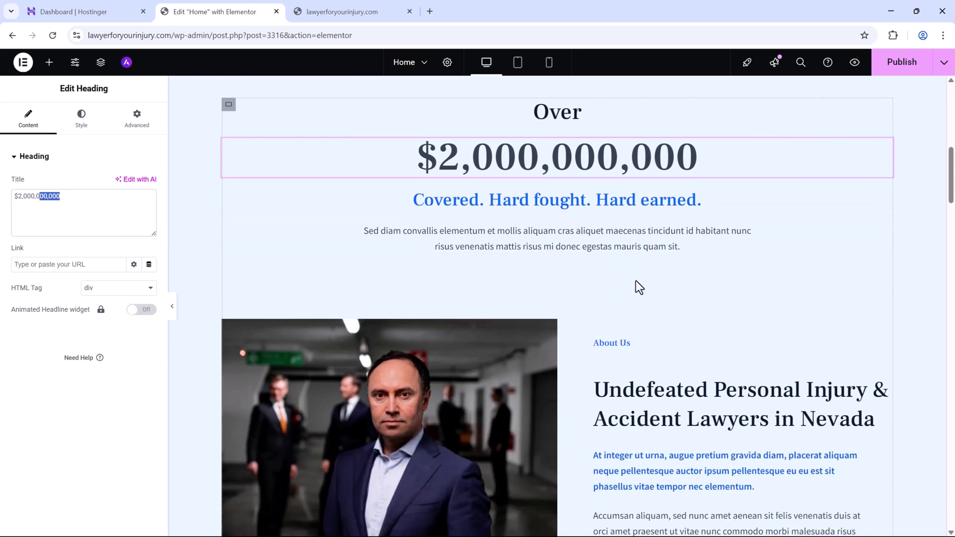
{"action": "left_click", "coordinate": [583, 225]}
{"action": "scroll", "coordinate": [640, 342], "scroll_direction": "down", "scroll_amount": 2}
{"action": "scroll", "coordinate": [639, 343], "scroll_direction": "down", "scroll_amount": 1}
{"action": "left_click", "coordinate": [619, 255]}
{"action": "left_click", "coordinate": [645, 187]}
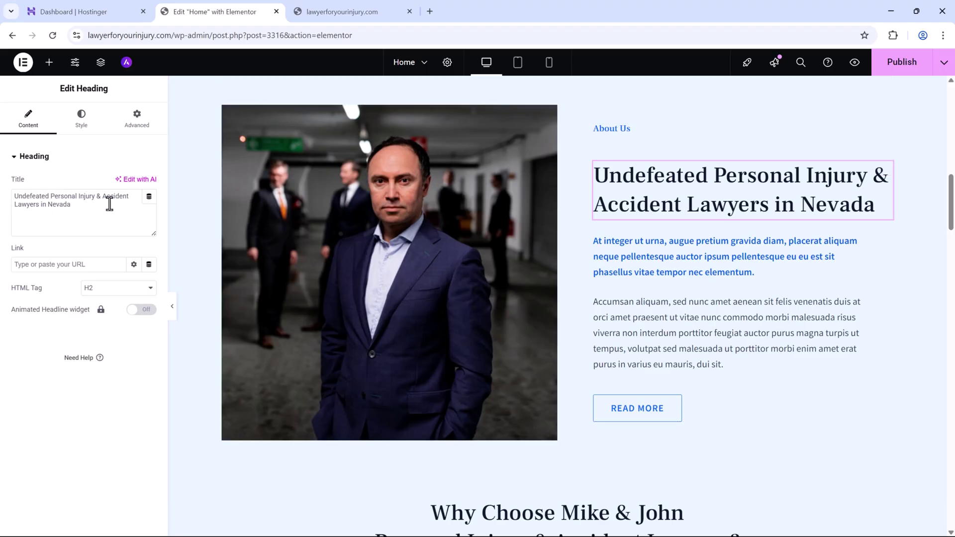
{"action": "scroll", "coordinate": [672, 306], "scroll_direction": "down", "scroll_amount": 3}
{"action": "scroll", "coordinate": [663, 298], "scroll_direction": "down", "scroll_amount": 2}
{"action": "scroll", "coordinate": [550, 246], "scroll_direction": "down", "scroll_amount": 3}
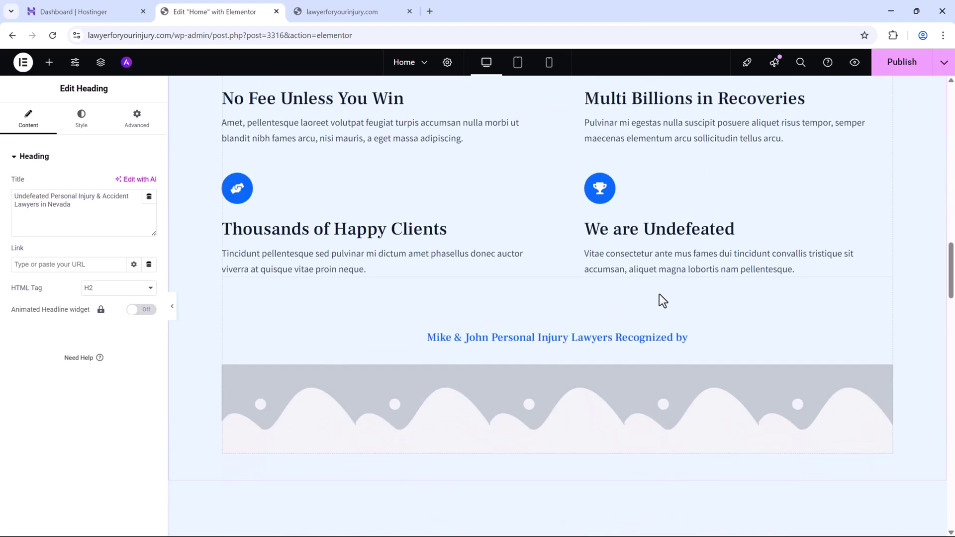
{"action": "scroll", "coordinate": [661, 294], "scroll_direction": "down", "scroll_amount": 3}
{"action": "scroll", "coordinate": [952, 331], "scroll_direction": "down", "scroll_amount": 4}
{"action": "scroll", "coordinate": [952, 333], "scroll_direction": "down", "scroll_amount": 5}
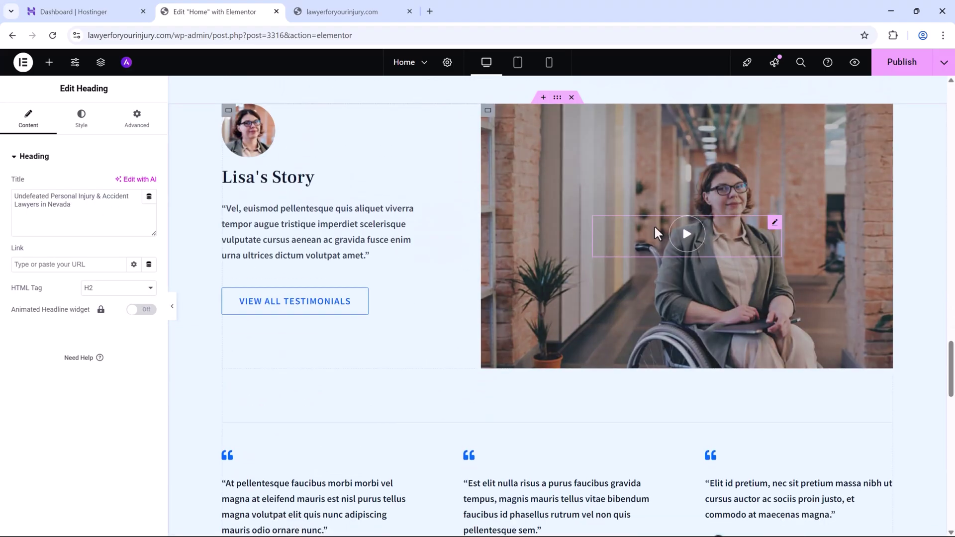
{"action": "left_click", "coordinate": [654, 226]}
{"action": "scroll", "coordinate": [518, 273], "scroll_direction": "up", "scroll_amount": 1}
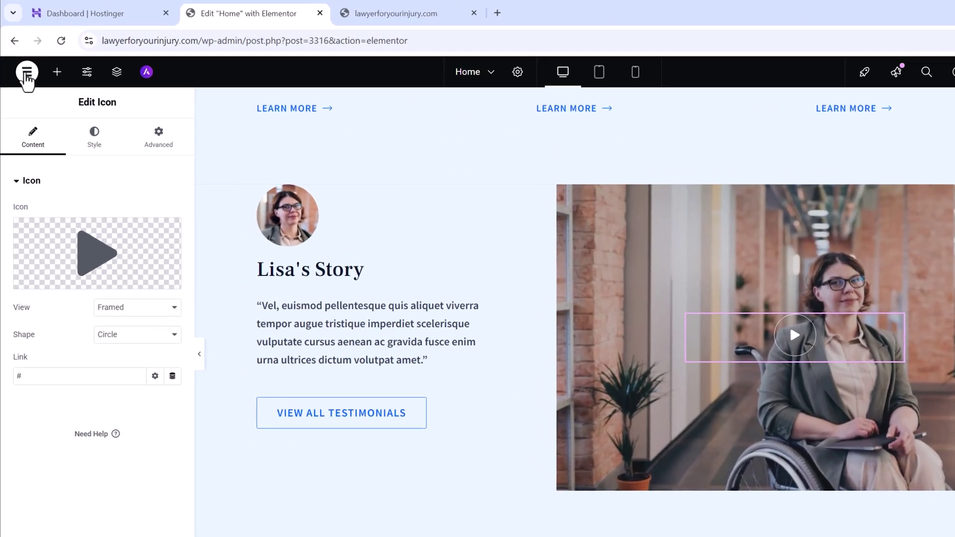
Step: Open User Preferences from the Elementor logo menu, then reopen and dismiss the menu
{"action": "left_click", "coordinate": [26, 72]}
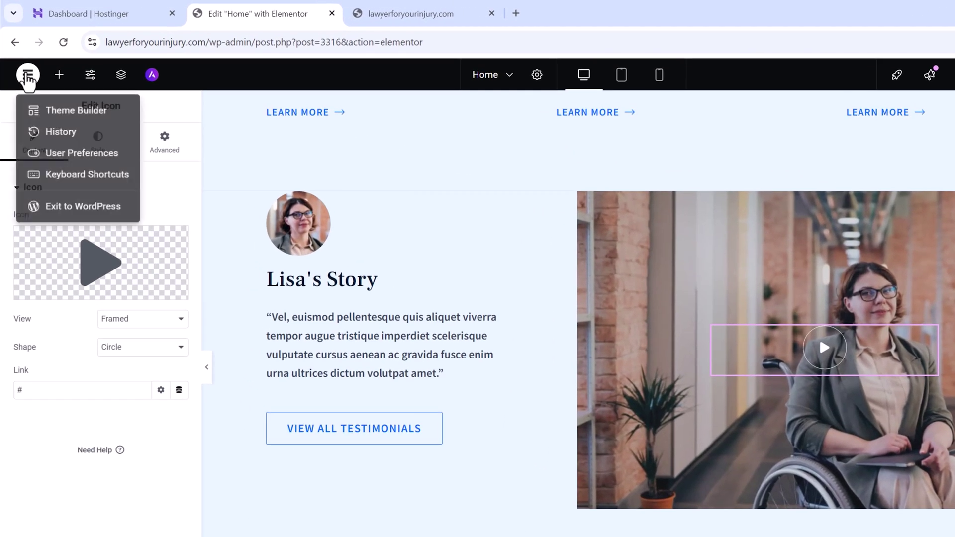
{"action": "left_click", "coordinate": [101, 157]}
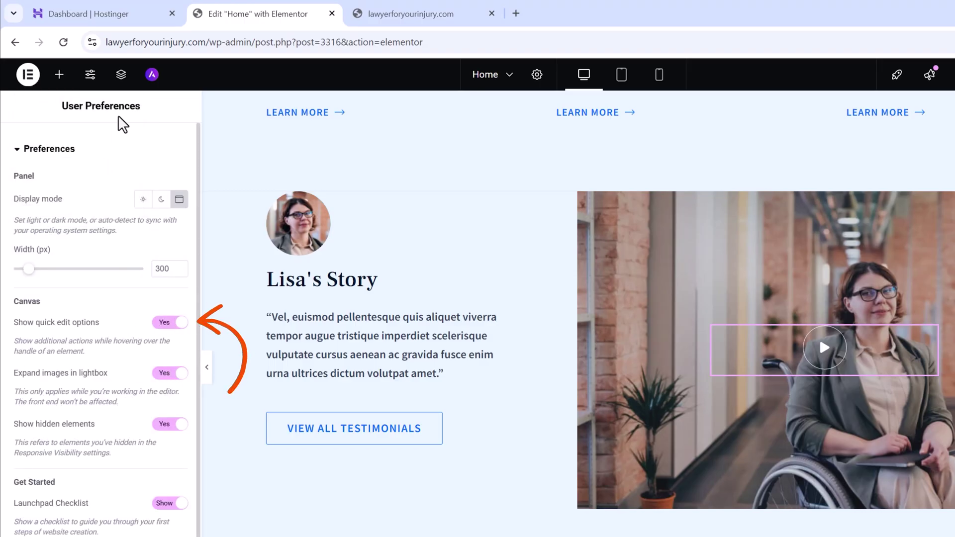
{"action": "left_click", "coordinate": [28, 75]}
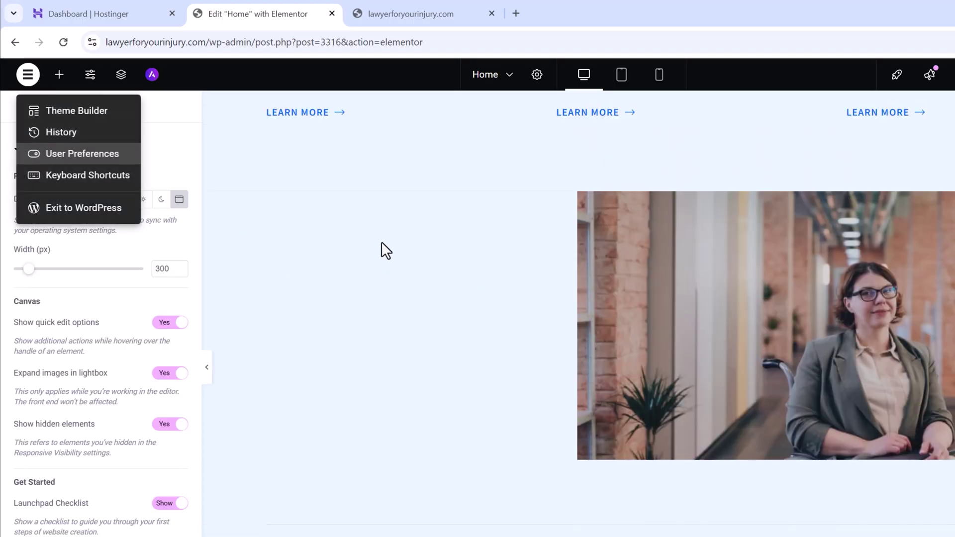
{"action": "left_click", "coordinate": [403, 253]}
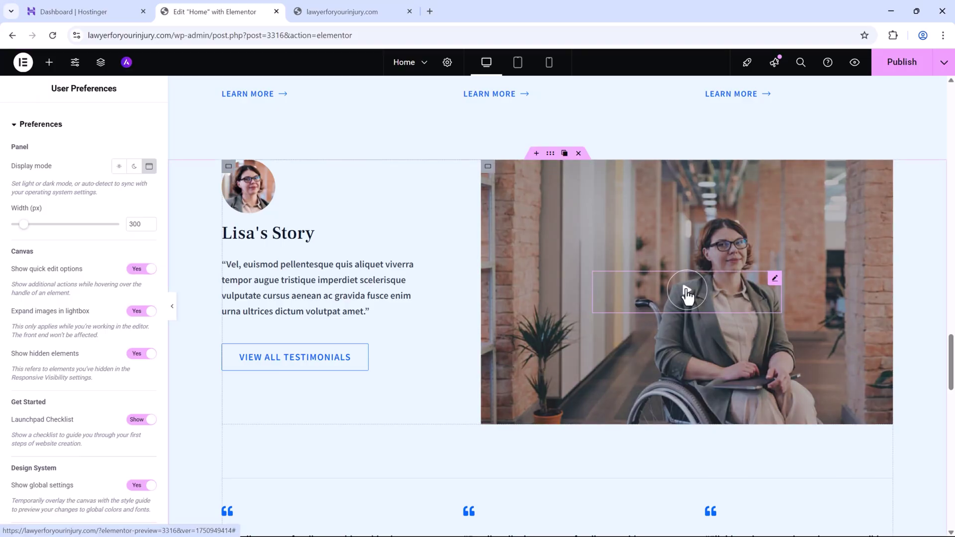
{"action": "mouse_move", "coordinate": [761, 279]}
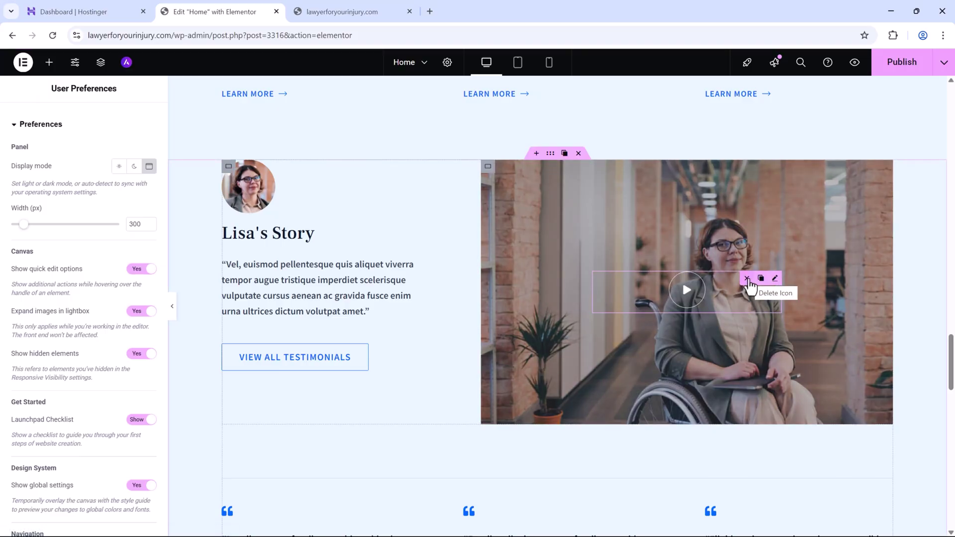
Step: View the background settings of the Lisa's Story section, then of its video column
{"action": "left_click", "coordinate": [550, 154]}
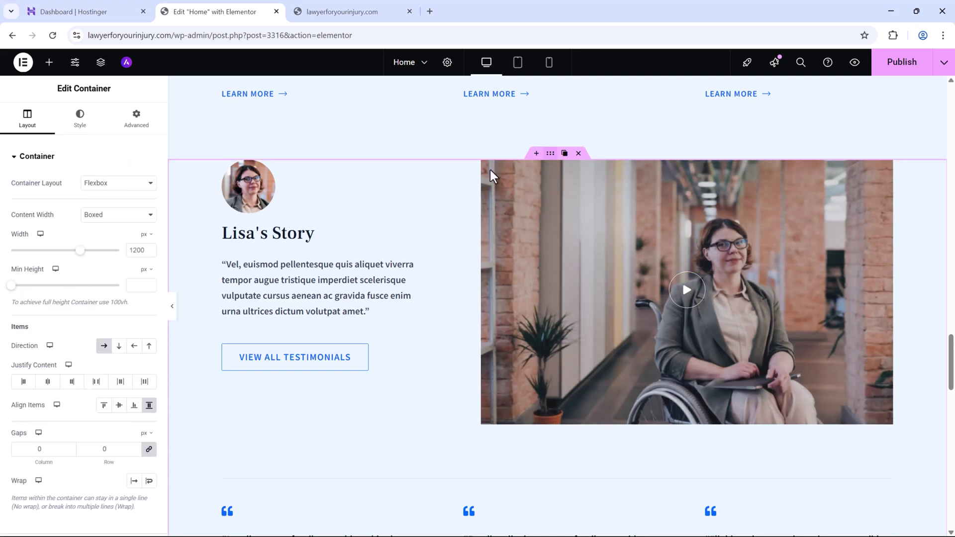
{"action": "left_click", "coordinate": [77, 120]}
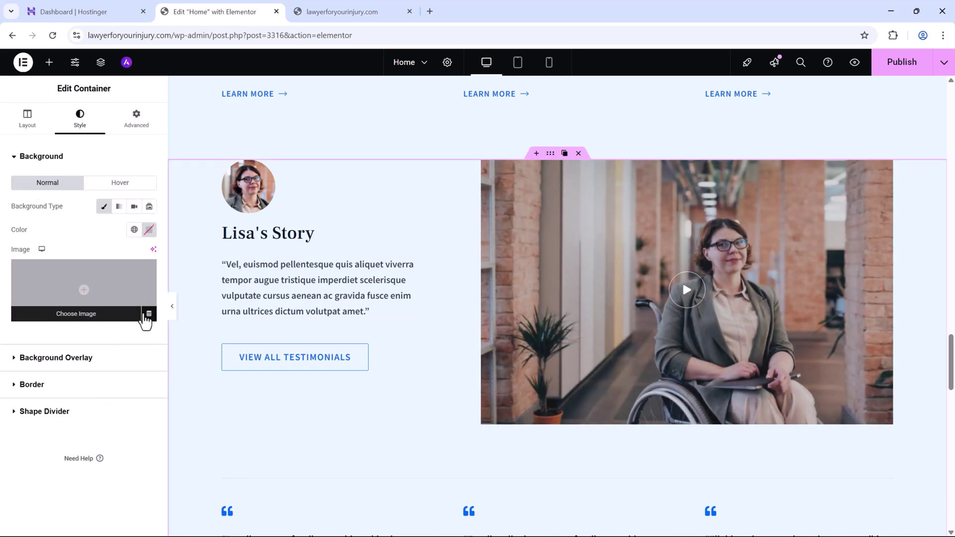
{"action": "mouse_move", "coordinate": [488, 176]}
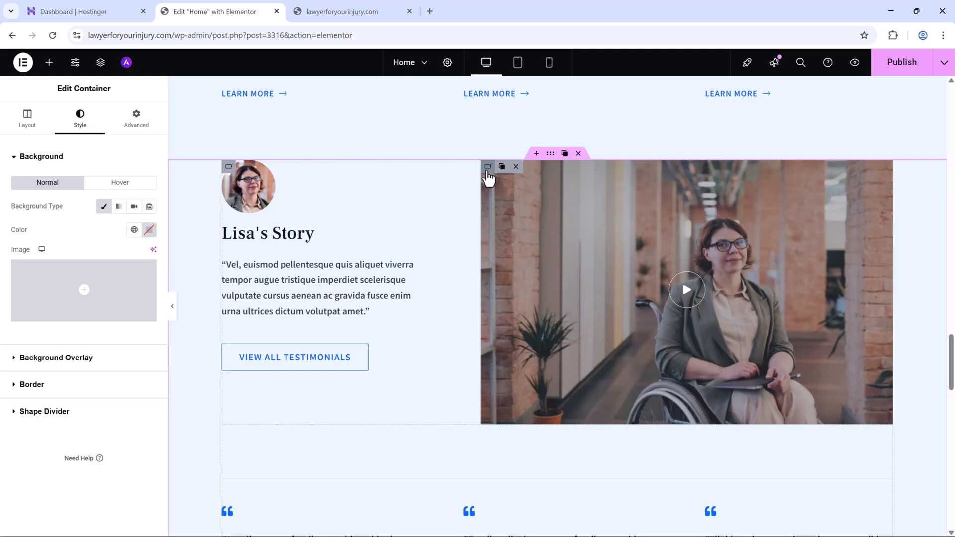
{"action": "left_click", "coordinate": [487, 168]}
{"action": "left_click", "coordinate": [75, 120]}
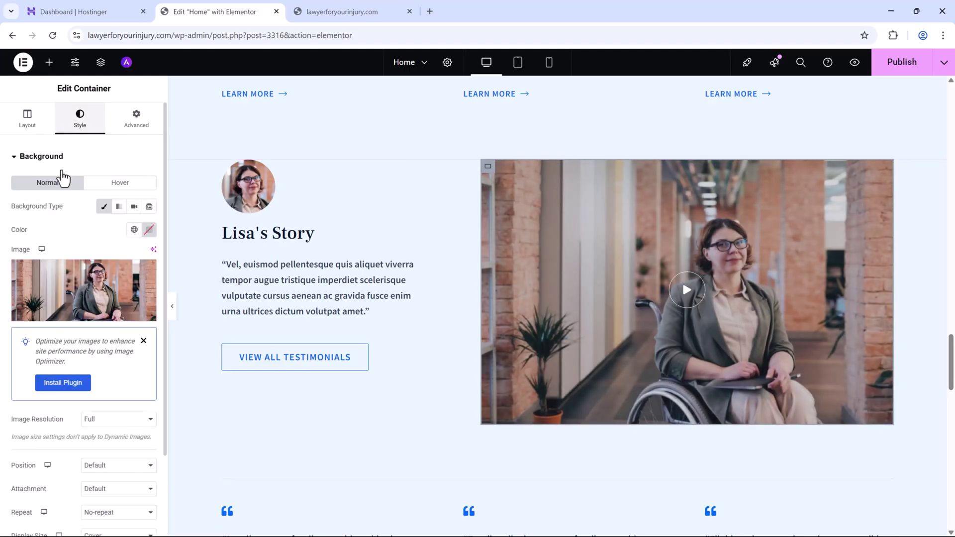
{"action": "mouse_move", "coordinate": [321, 239]}
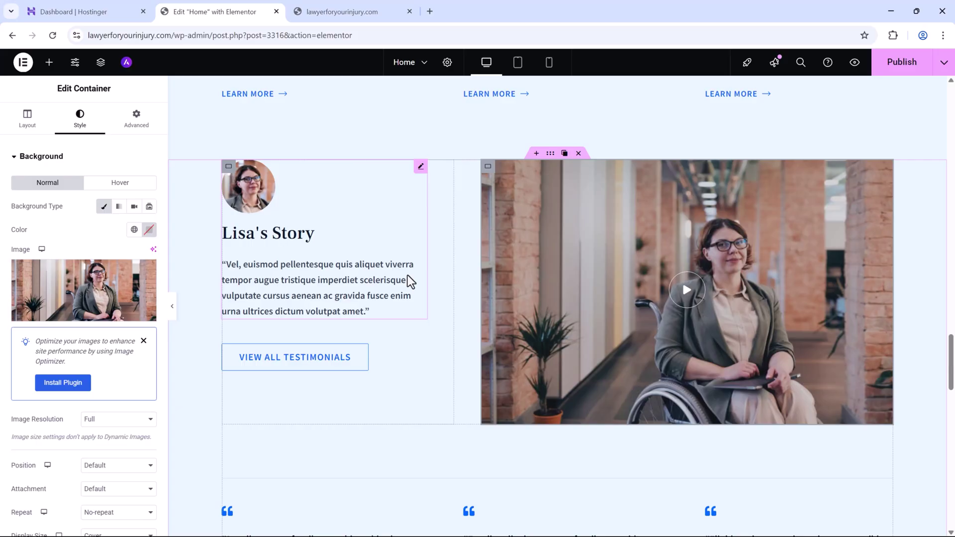
{"action": "scroll", "coordinate": [408, 276], "scroll_direction": "down", "scroll_amount": 1}
{"action": "scroll", "coordinate": [537, 328], "scroll_direction": "down", "scroll_amount": 1}
{"action": "scroll", "coordinate": [574, 355], "scroll_direction": "down", "scroll_amount": 1}
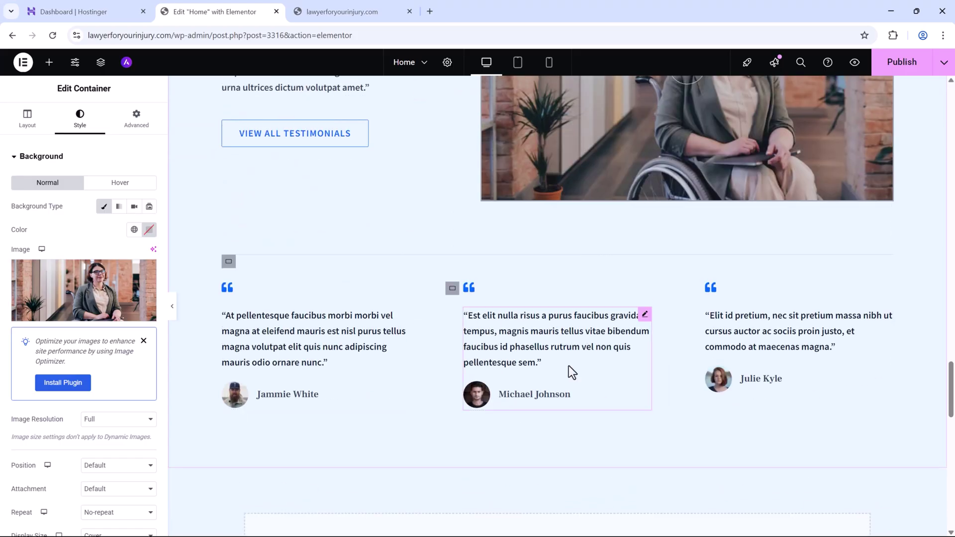
{"action": "scroll", "coordinate": [507, 337], "scroll_direction": "down", "scroll_amount": 1}
{"action": "scroll", "coordinate": [548, 336], "scroll_direction": "down", "scroll_amount": 1}
{"action": "scroll", "coordinate": [558, 258], "scroll_direction": "down", "scroll_amount": 2}
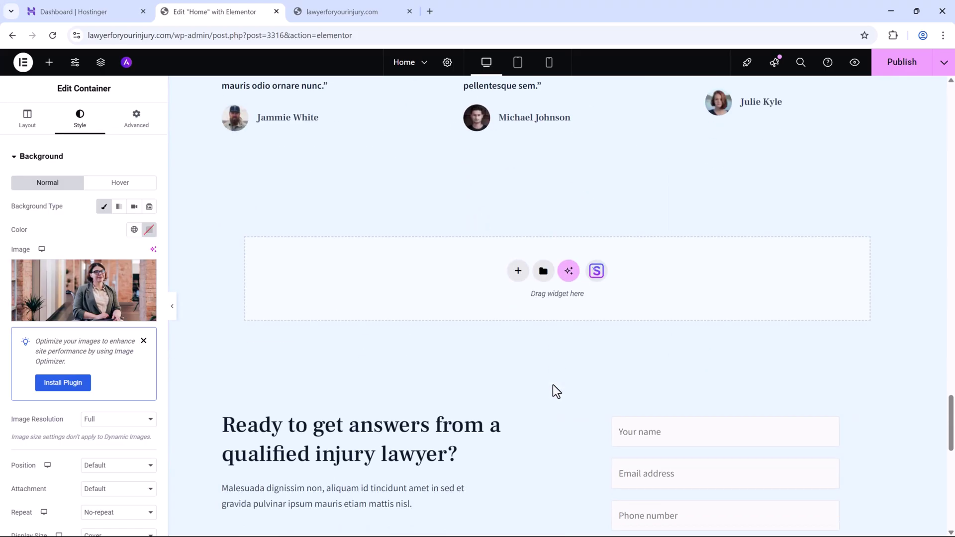
{"action": "scroll", "coordinate": [554, 390], "scroll_direction": "down", "scroll_amount": 2}
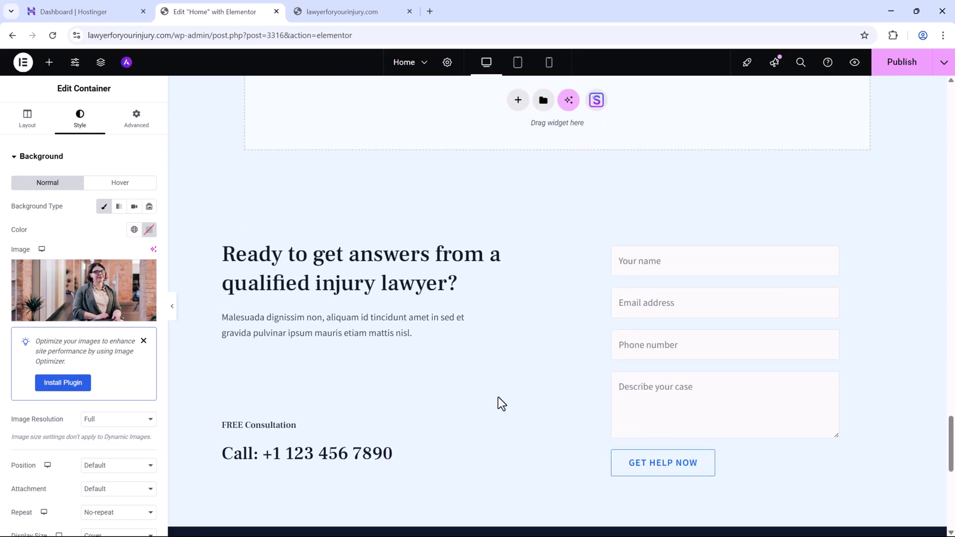
{"action": "scroll", "coordinate": [501, 405], "scroll_direction": "up", "scroll_amount": 3}
{"action": "scroll", "coordinate": [533, 356], "scroll_direction": "up", "scroll_amount": 3}
{"action": "left_click_drag", "start_coordinate": [948, 343], "coordinate": [948, 97]}
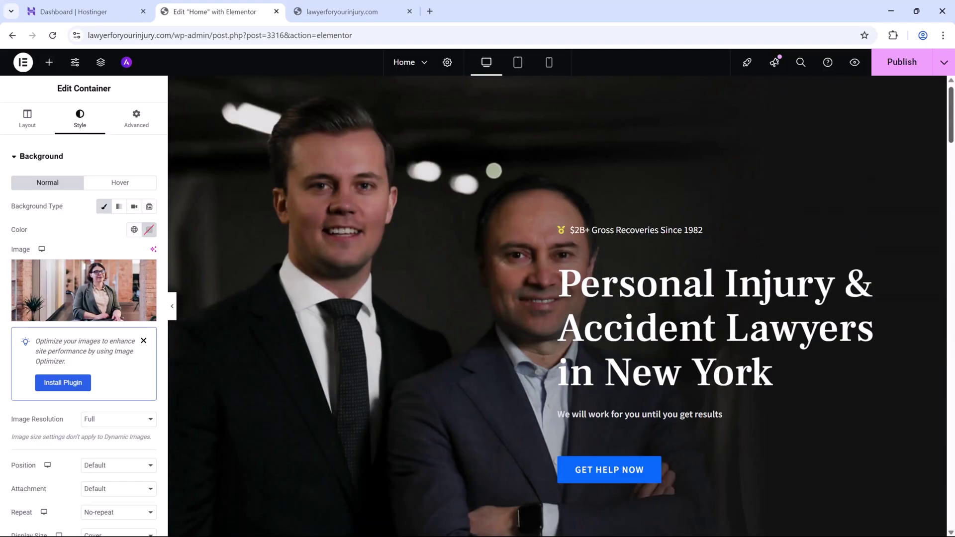
{"action": "scroll", "coordinate": [664, 280], "scroll_direction": "up", "scroll_amount": 1}
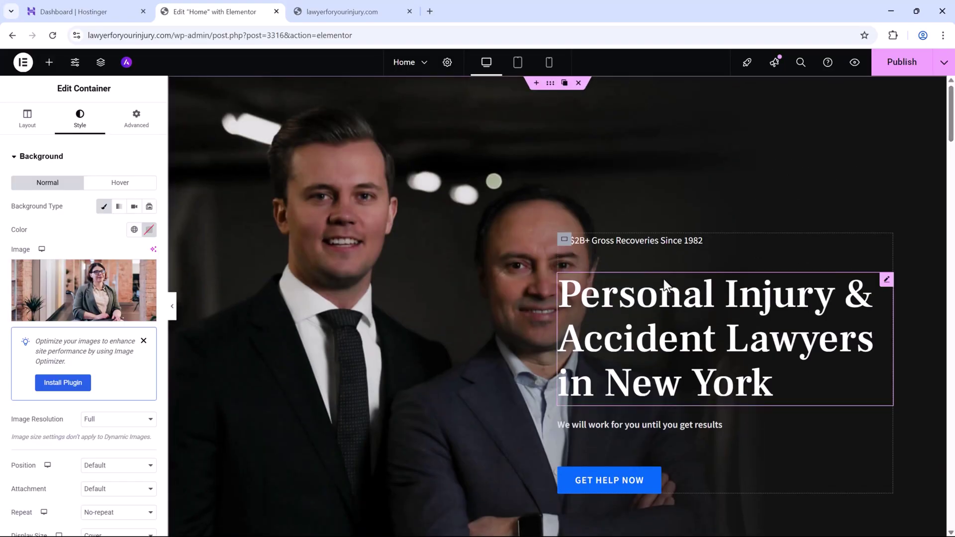
Step: Publish the Elementor home page changes with the New York hero heading and new tagline
{"action": "left_click", "coordinate": [903, 64]}
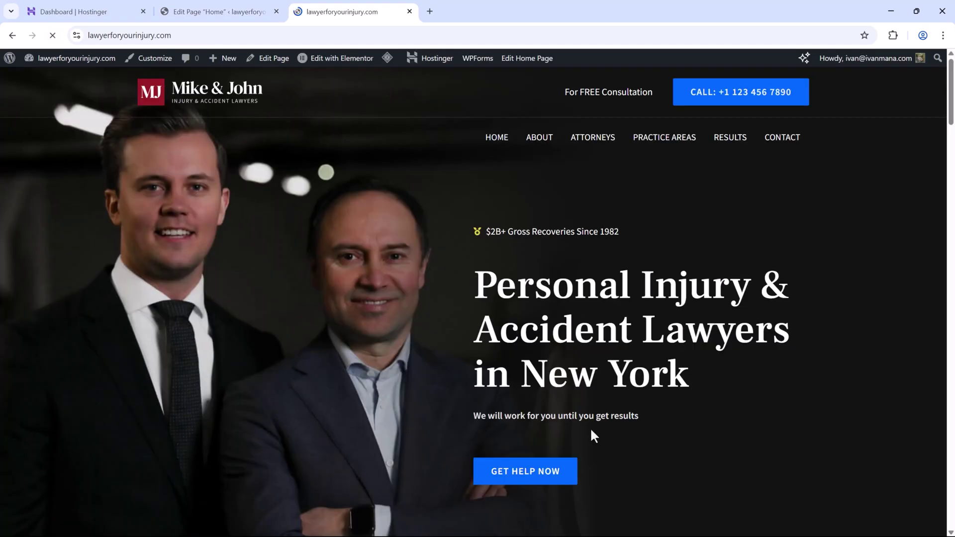
{"action": "left_click_drag", "start_coordinate": [475, 383], "coordinate": [699, 367]}
Step: Update the Home page once more in the block editor, then return to All Pages
{"action": "left_click", "coordinate": [574, 368]}
{"action": "scroll", "coordinate": [567, 365], "scroll_direction": "down", "scroll_amount": 2}
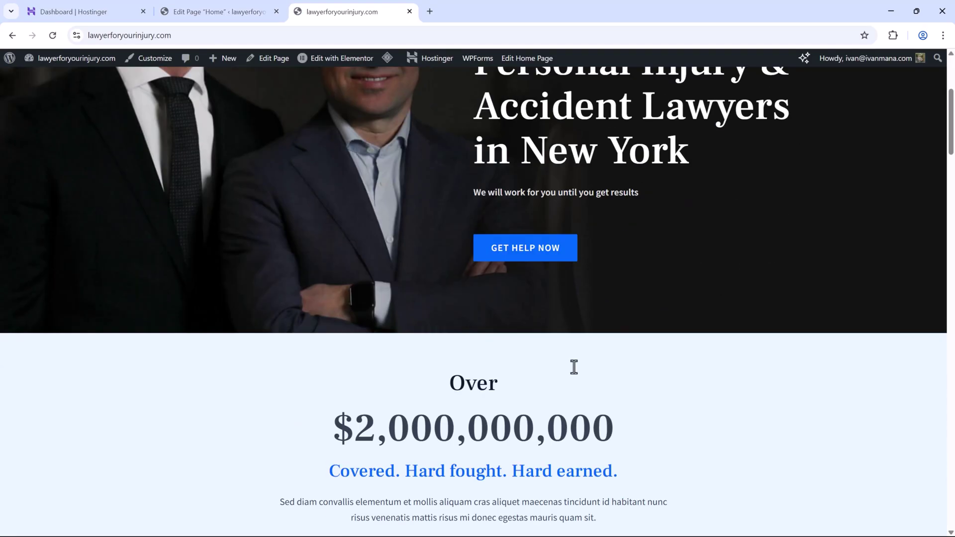
{"action": "scroll", "coordinate": [567, 365], "scroll_direction": "up", "scroll_amount": 3}
{"action": "left_click", "coordinate": [190, 10]}
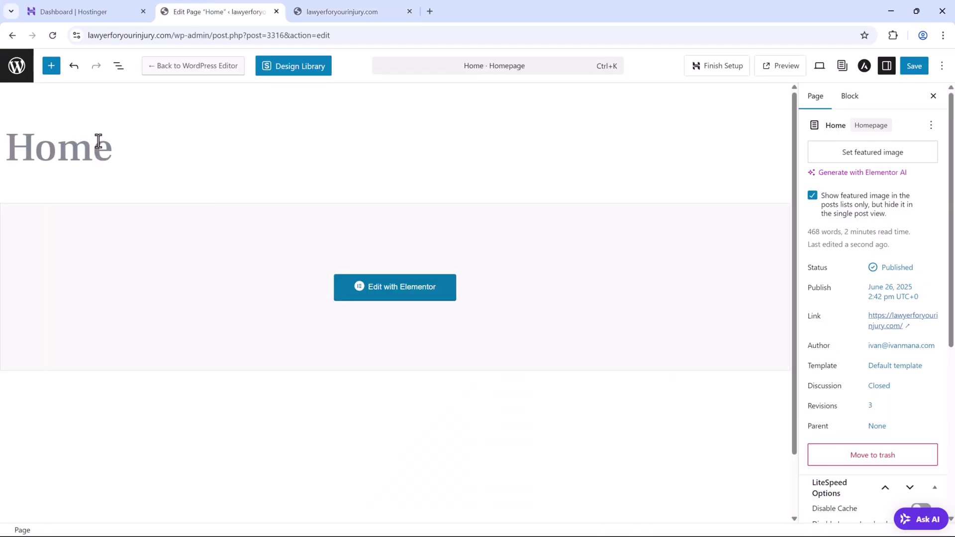
{"action": "left_click", "coordinate": [22, 60]}
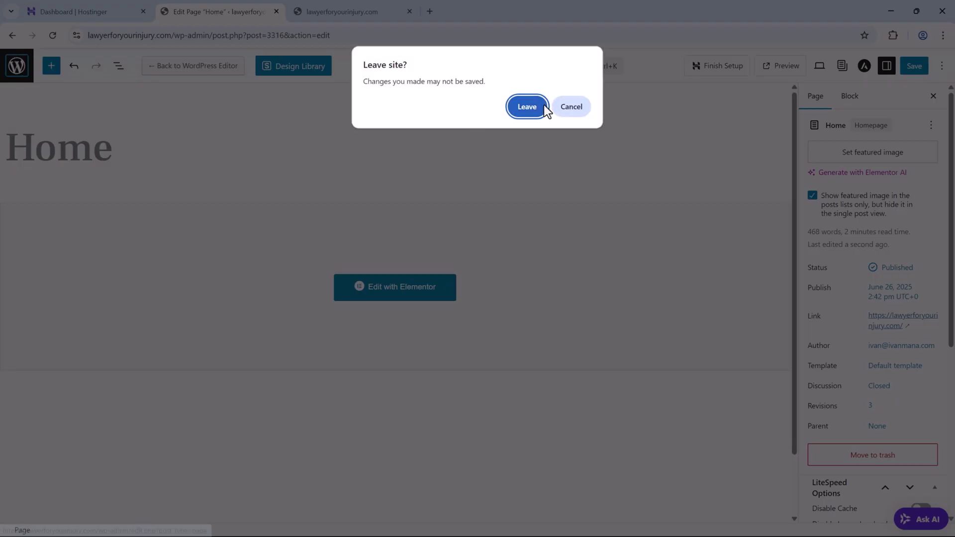
{"action": "left_click", "coordinate": [544, 107]}
{"action": "left_click", "coordinate": [912, 69]}
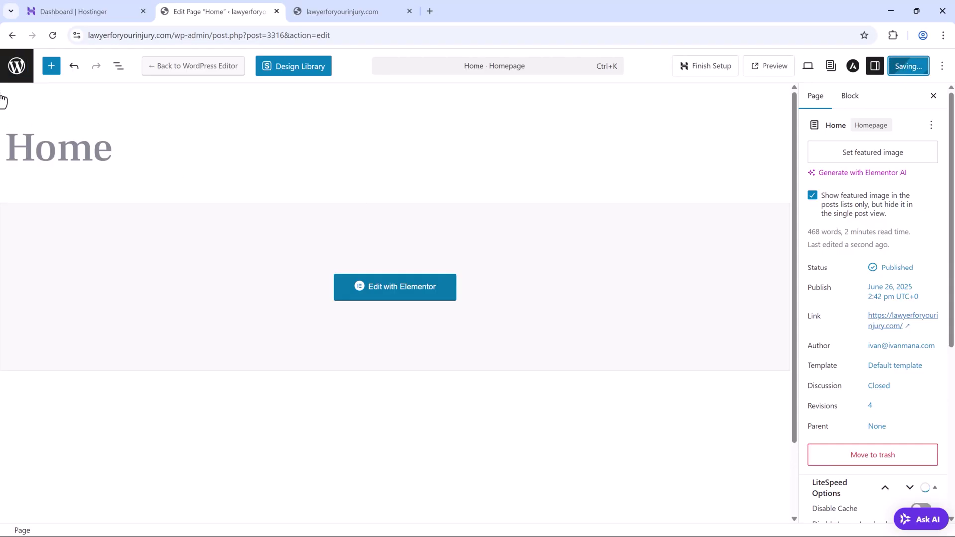
{"action": "left_click", "coordinate": [17, 69]}
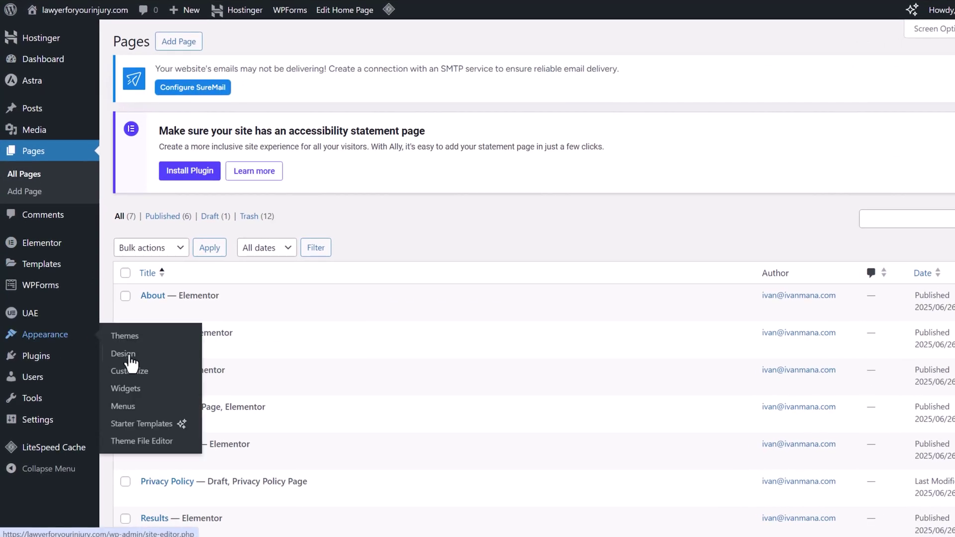
Step: Load the Primary Menu for editing in Appearance > Menus
{"action": "left_click", "coordinate": [126, 408]}
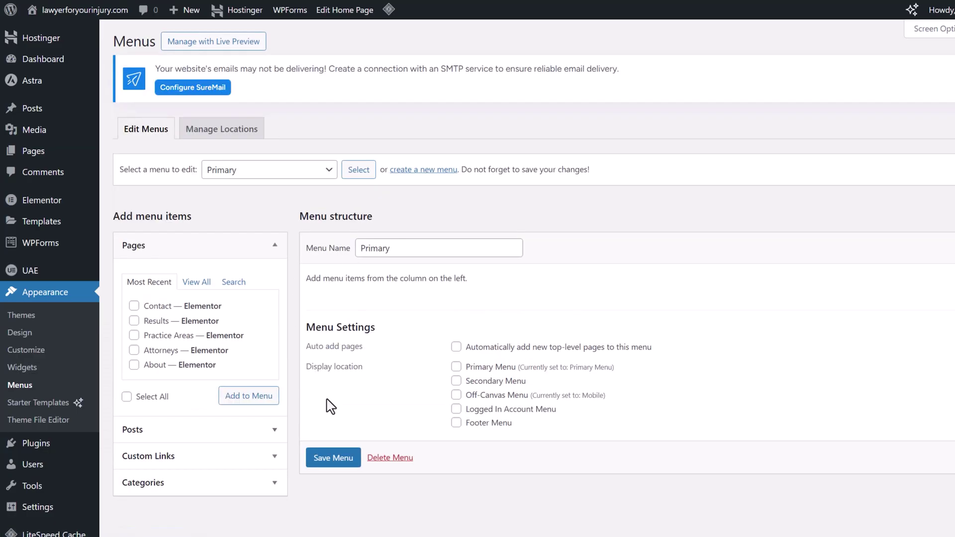
{"action": "left_click", "coordinate": [217, 176]}
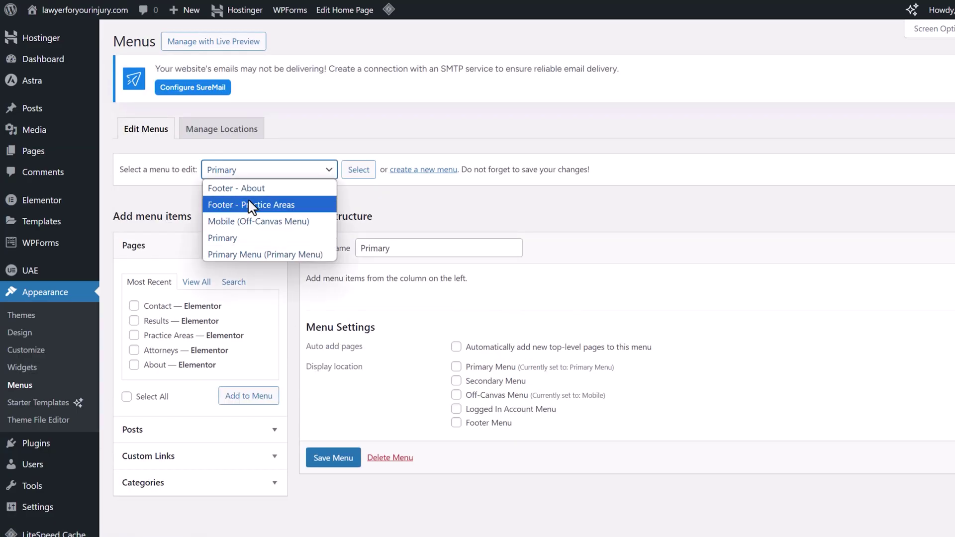
{"action": "left_click", "coordinate": [276, 252]}
{"action": "left_click", "coordinate": [359, 169]}
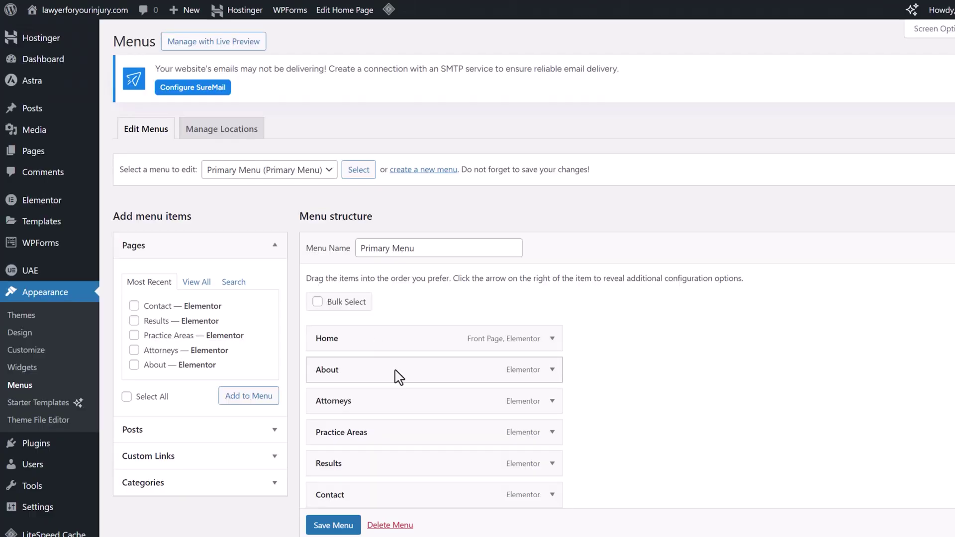
{"action": "scroll", "coordinate": [358, 265], "scroll_direction": "down", "scroll_amount": 1}
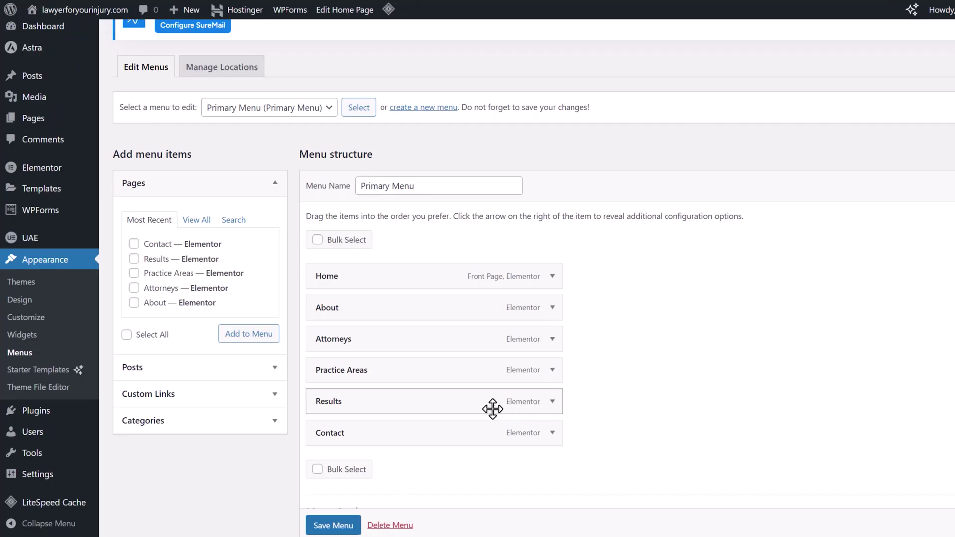
Step: Move Results to a top-level item right after About, then browse Posts and Custom Links
{"action": "mouse_move", "coordinate": [489, 407]}
{"action": "left_mouse_down"}
{"action": "mouse_move", "coordinate": [490, 341]}
{"action": "mouse_move", "coordinate": [448, 321]}
{"action": "left_mouse_up"}
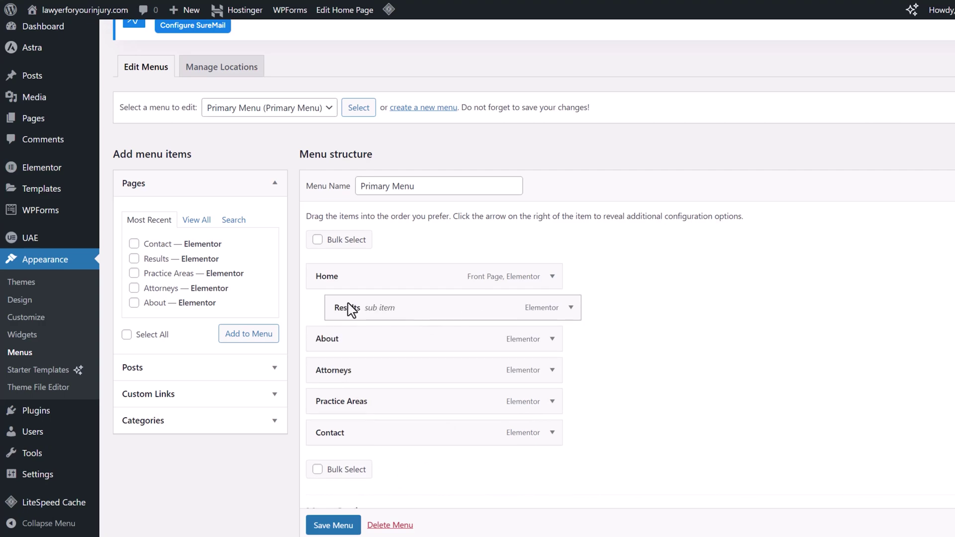
{"action": "mouse_move", "coordinate": [358, 312]}
{"action": "left_mouse_down"}
{"action": "mouse_move", "coordinate": [382, 297]}
{"action": "mouse_move", "coordinate": [411, 348]}
{"action": "left_mouse_up"}
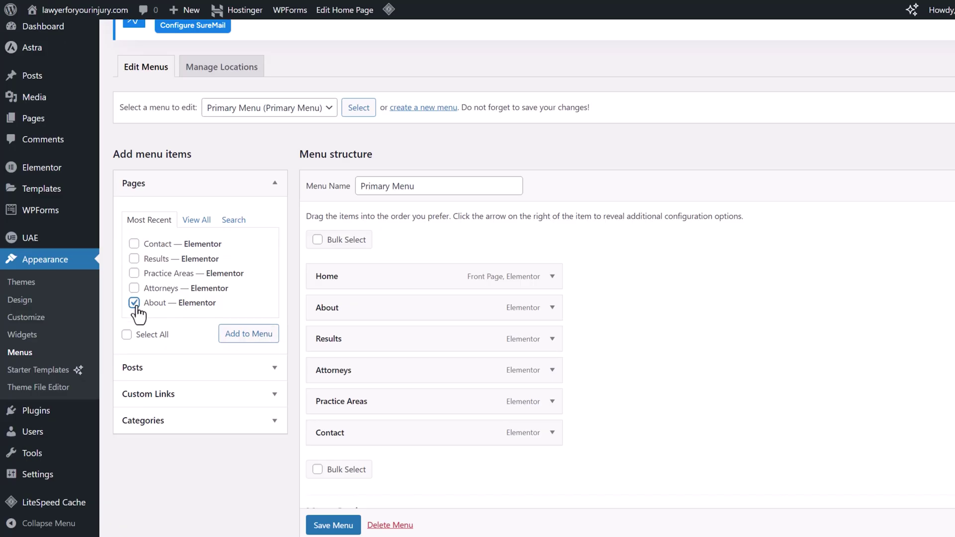
{"action": "left_click", "coordinate": [204, 373]}
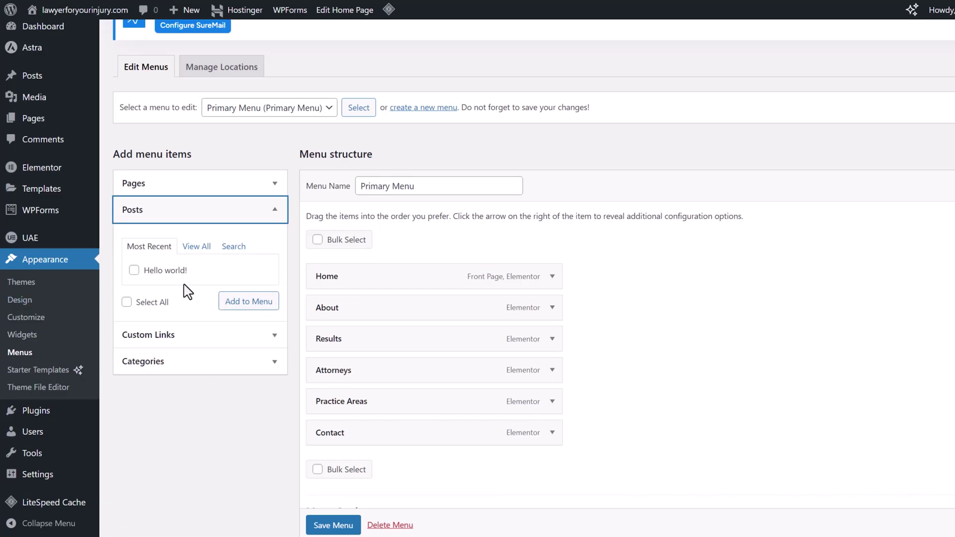
{"action": "left_click", "coordinate": [183, 336]}
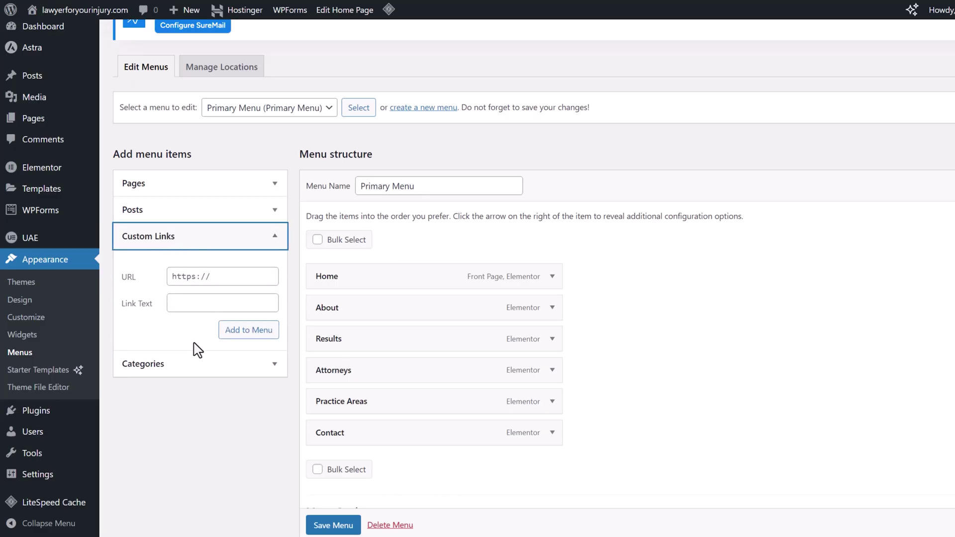
Step: Discard the unsaved menu edits and reopen Appearance > Menus
{"action": "left_click", "coordinate": [41, 122]}
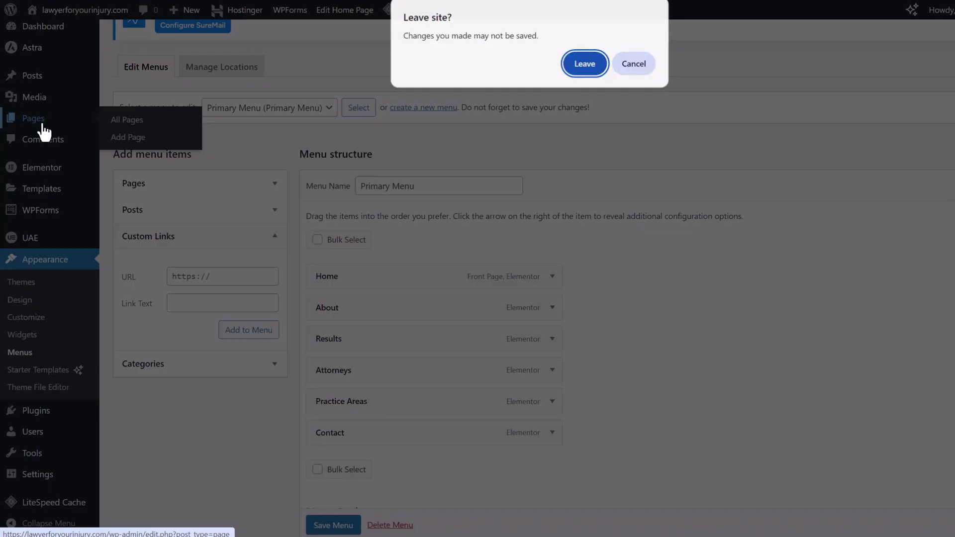
{"action": "left_click", "coordinate": [604, 72]}
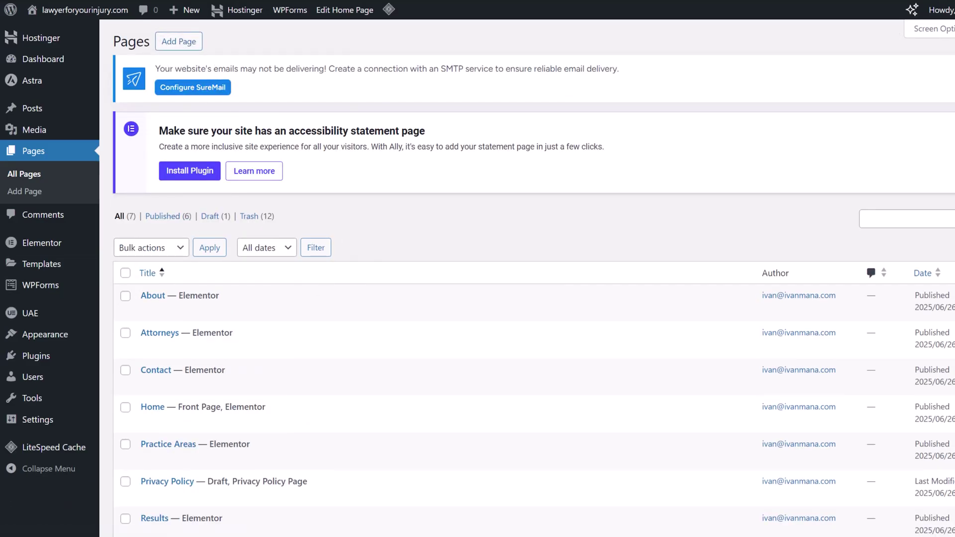
{"action": "mouse_move", "coordinate": [44, 334]}
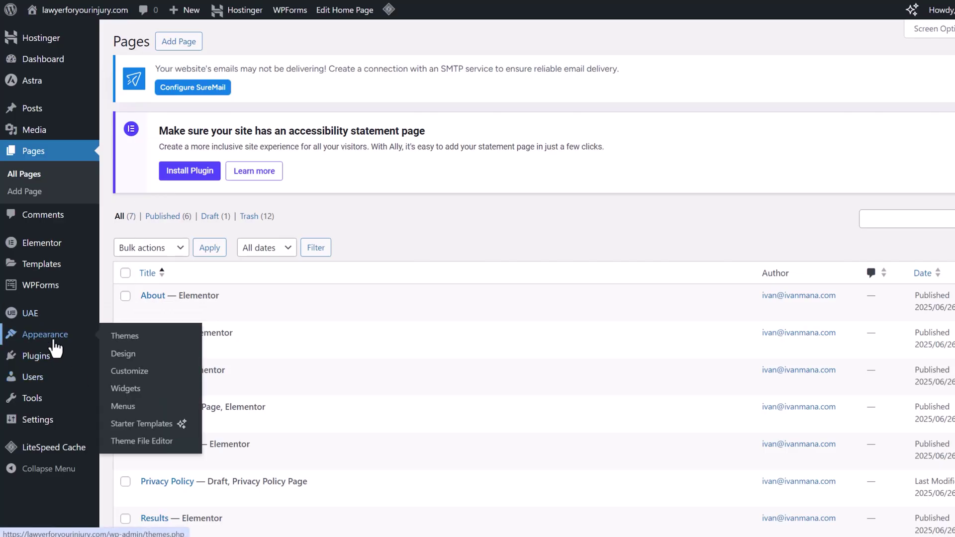
{"action": "left_click", "coordinate": [131, 407]}
{"action": "scroll", "coordinate": [453, 312], "scroll_direction": "down", "scroll_amount": 2}
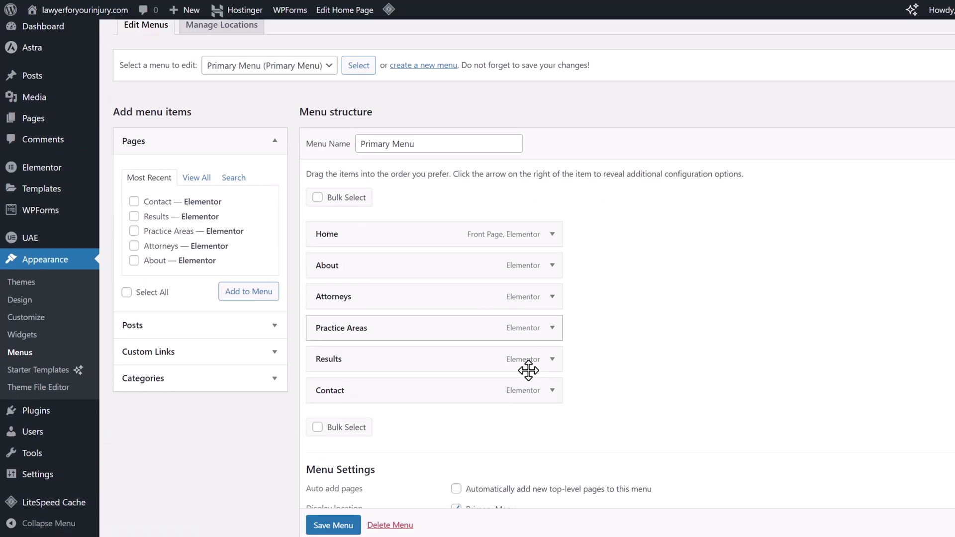
{"action": "scroll", "coordinate": [454, 298], "scroll_direction": "up", "scroll_amount": 1}
{"action": "scroll", "coordinate": [475, 311], "scroll_direction": "down", "scroll_amount": 1}
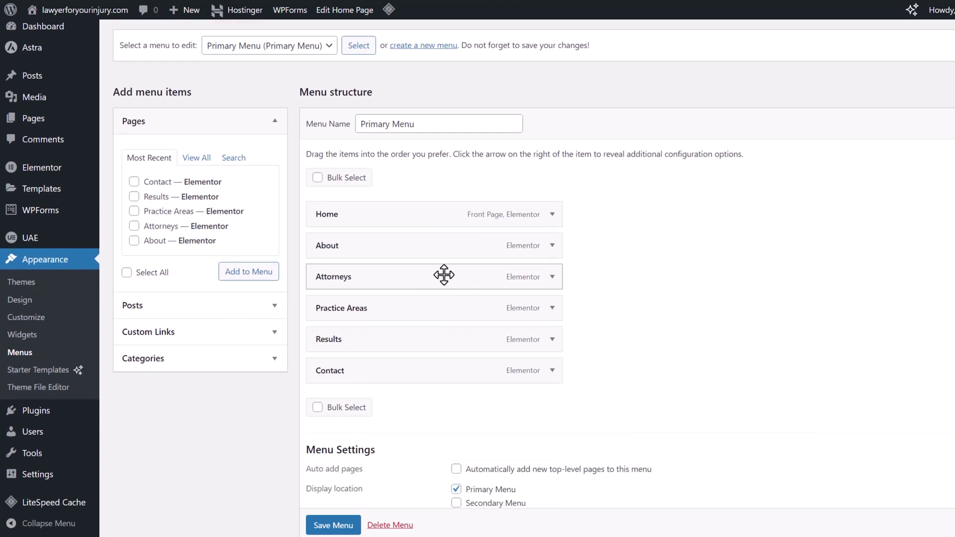
Step: Remove Attorneys from the Primary Menu and save it
{"action": "left_click", "coordinate": [543, 270]}
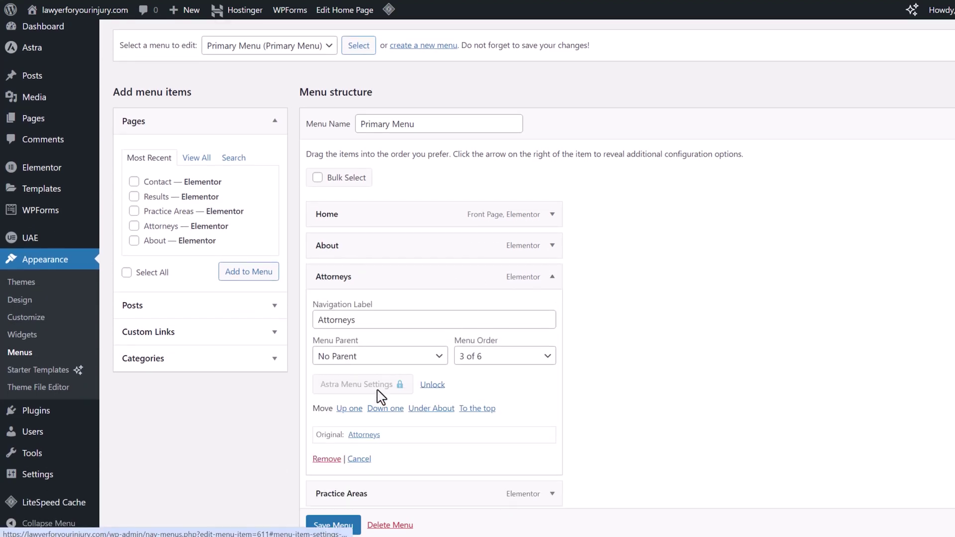
{"action": "left_click", "coordinate": [326, 459]}
{"action": "left_click", "coordinate": [353, 524]}
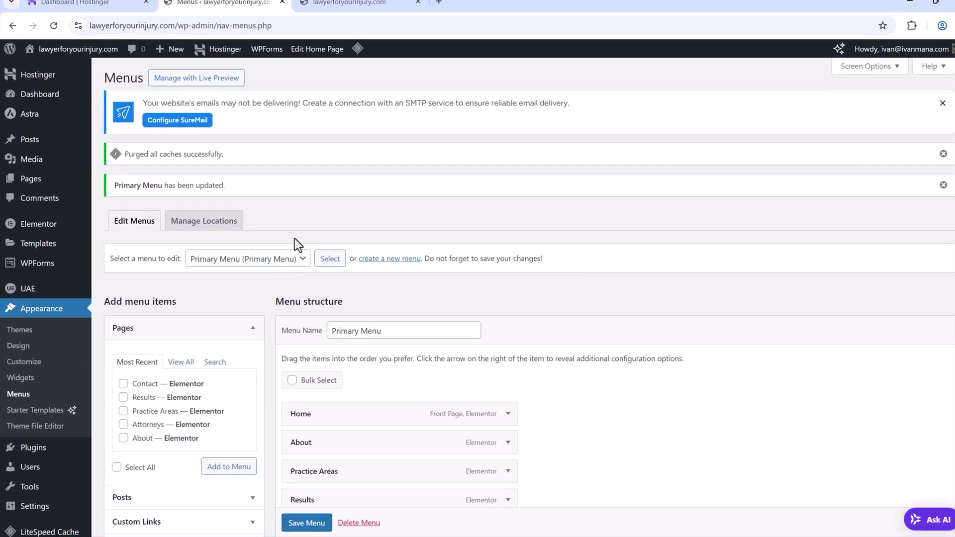
Step: Reload the live site to confirm the menu reads Home, About, Practice Areas, Results, Contact
{"action": "left_click", "coordinate": [343, 11]}
{"action": "left_click", "coordinate": [54, 35]}
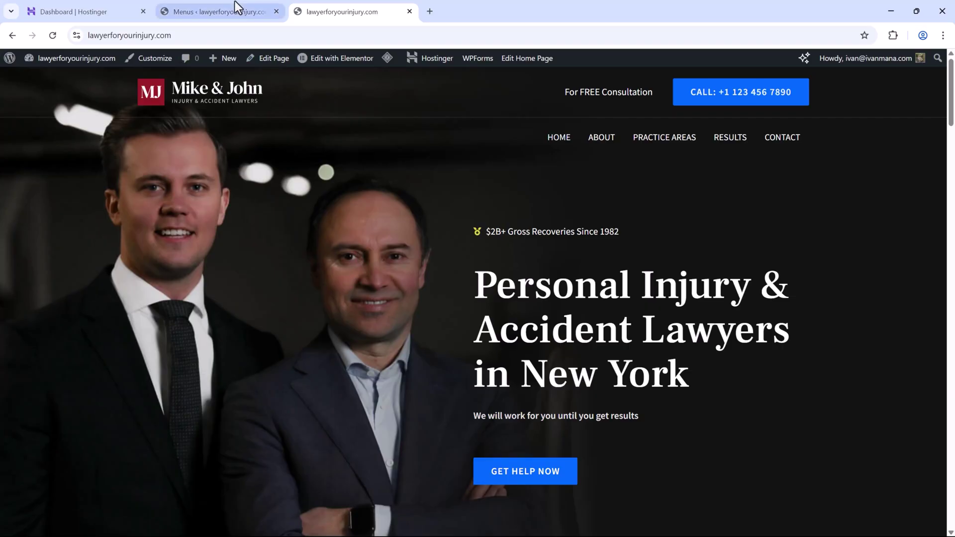
{"action": "left_click", "coordinate": [220, 12]}
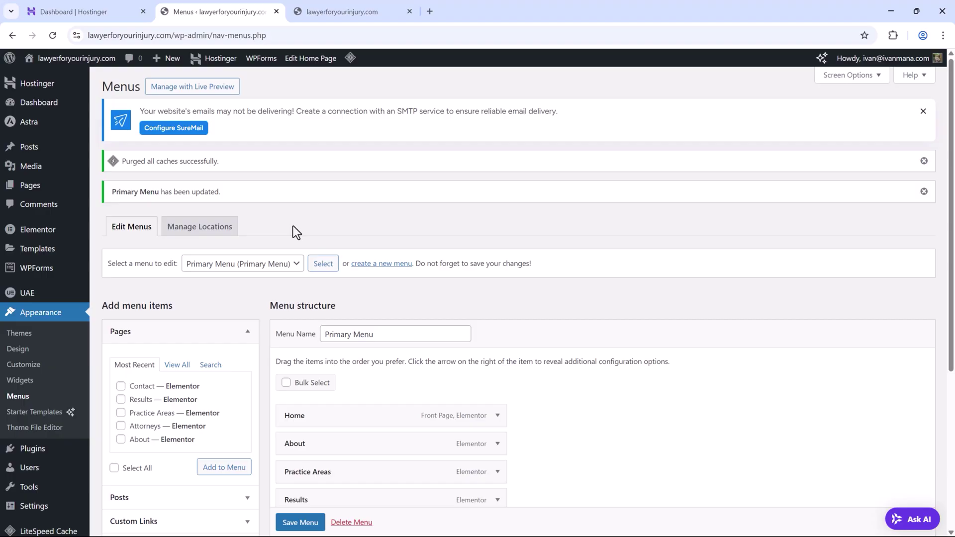
Step: Load the ivanmana.com free marketing course signup page in a new tab, comparing with the law site
{"action": "left_click", "coordinate": [429, 11]}
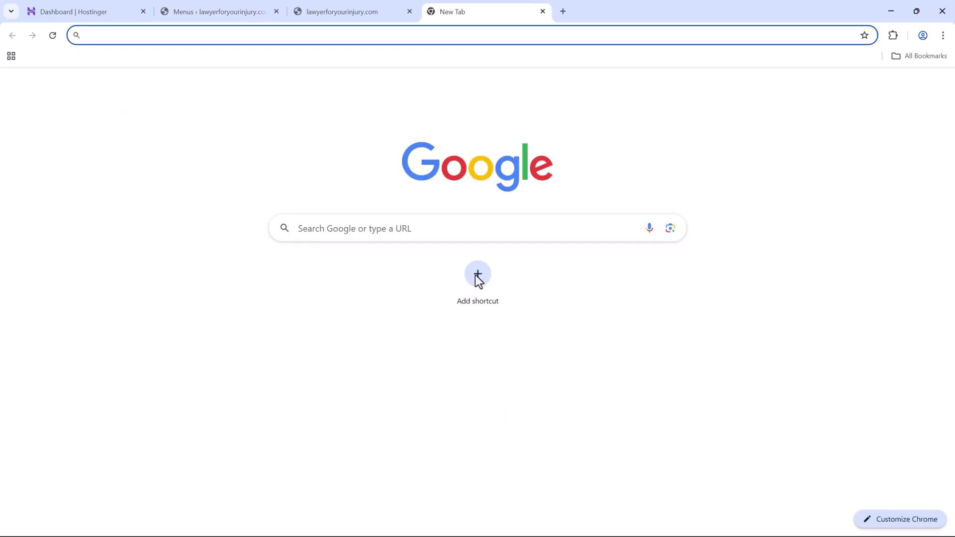
{"action": "type", "text": "ivanmana.com"}
{"action": "key", "text": "Return"}
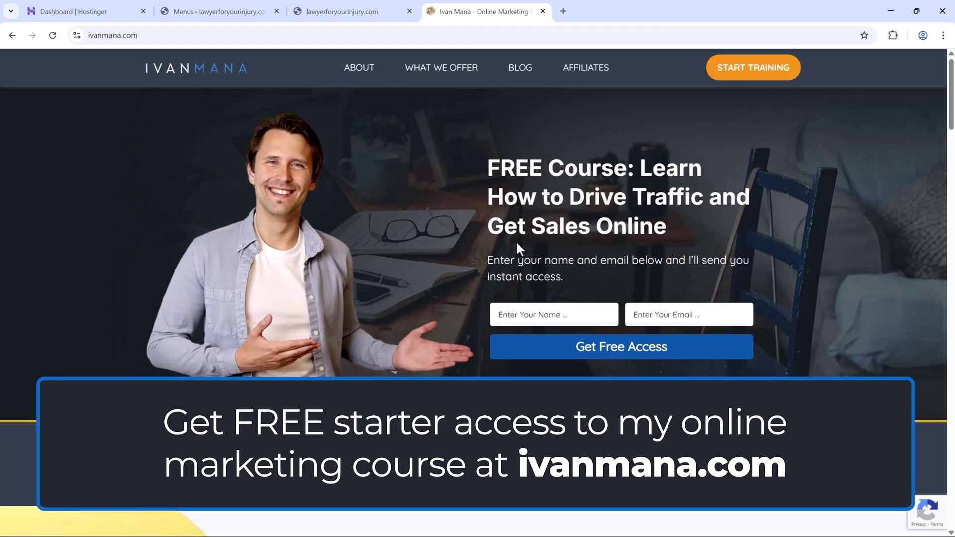
{"action": "left_click", "coordinate": [360, 11]}
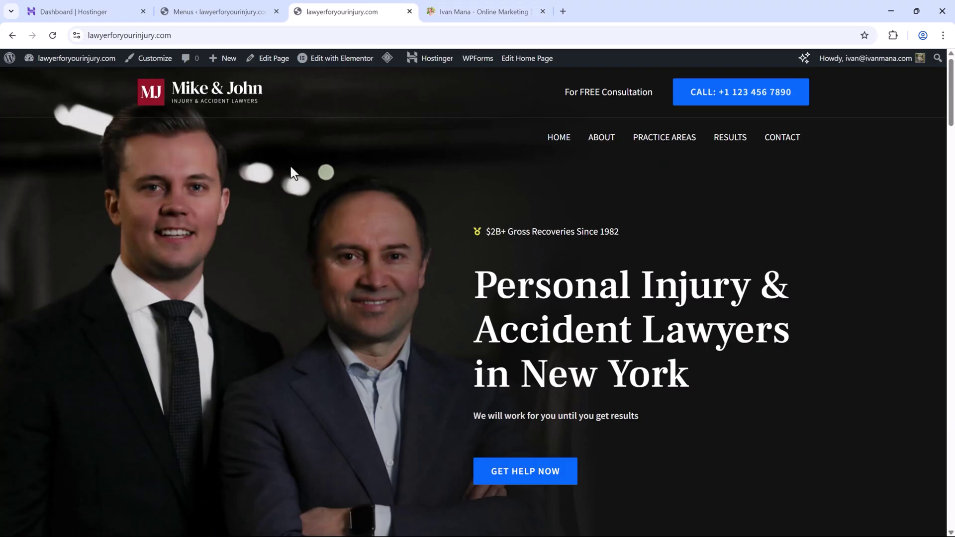
{"action": "left_click", "coordinate": [462, 7]}
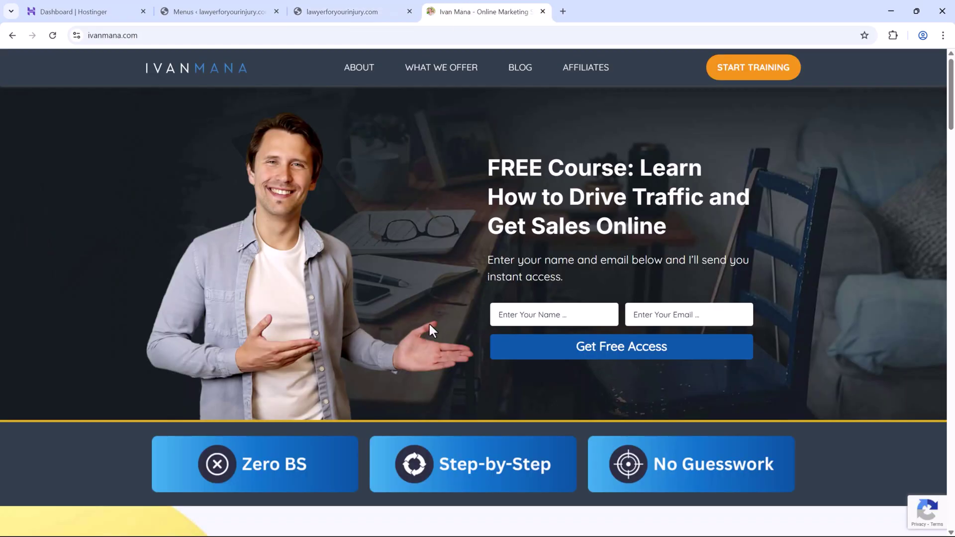